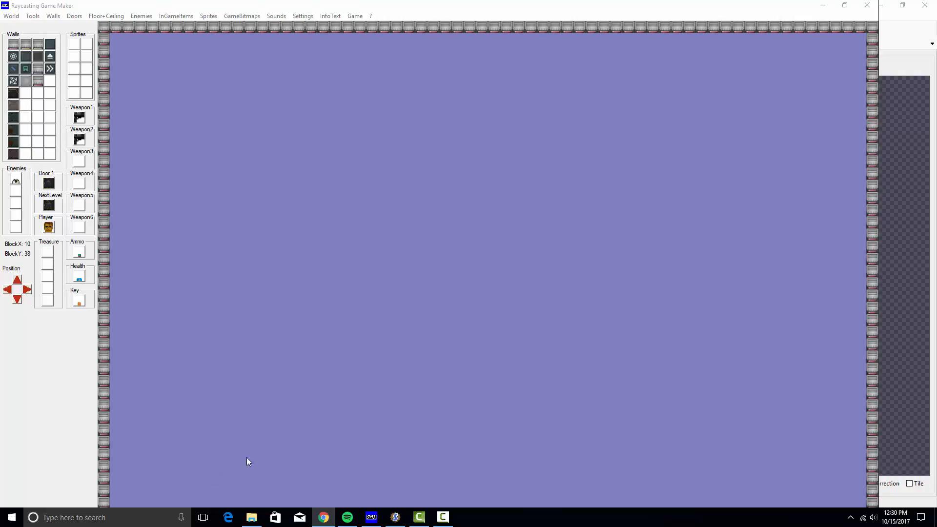
# Bring SLADE, showing the RETRES archive from retres.zip, in front of the level editor
pyautogui.click(395, 517)
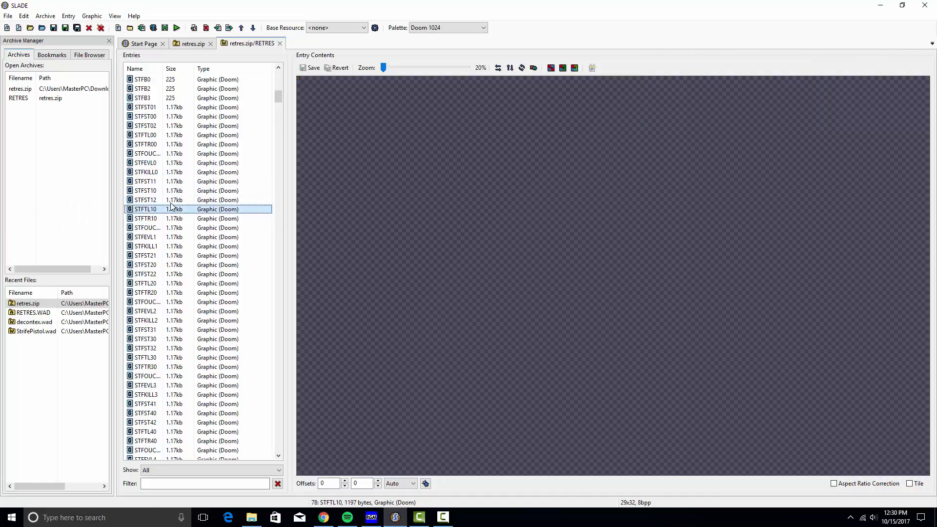
# Preview several status-bar face graphics, including STFKILL1
pyautogui.click(157, 161)
pyautogui.click(156, 227)
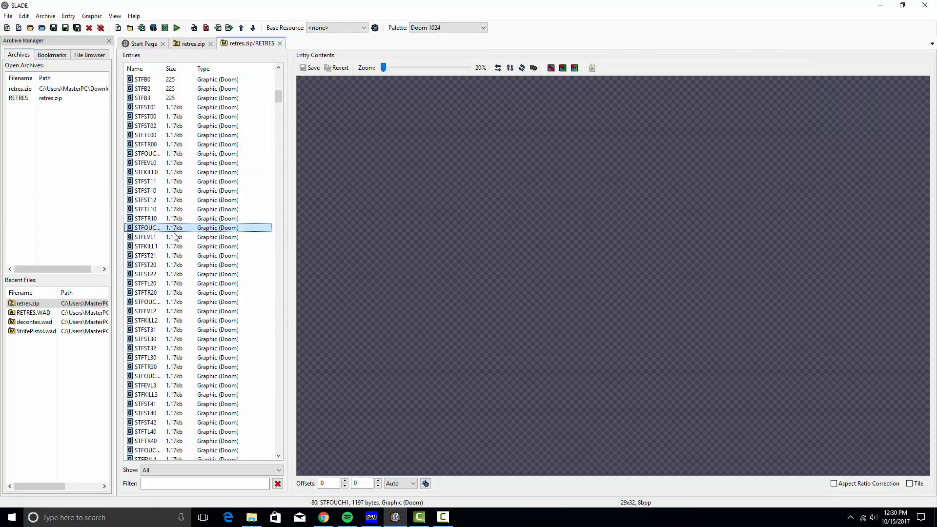
pyautogui.click(155, 246)
pyautogui.scroll(-10, 155, 237)
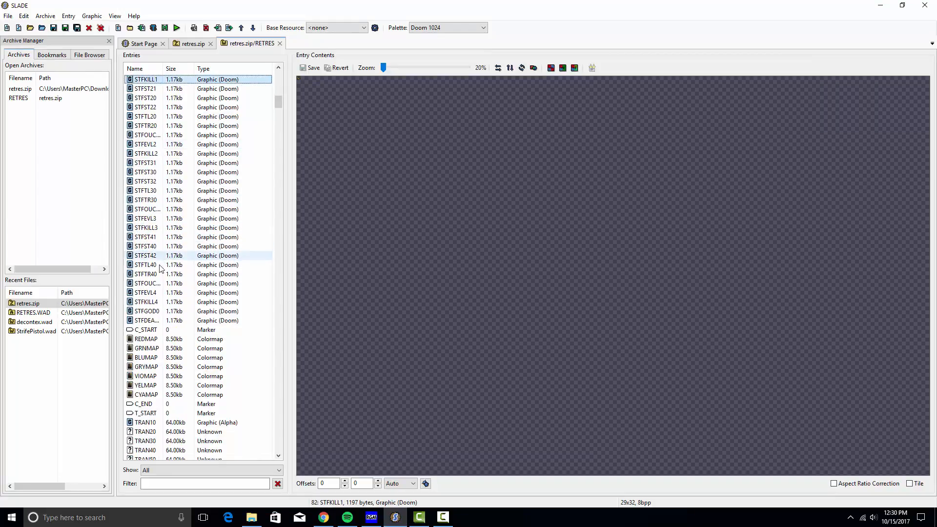
pyautogui.click(163, 181)
# Preview imp sprite frames with the preview zoom enlarged to 510%
pyautogui.scroll(-8, 171, 249)
pyautogui.scroll(-5, 171, 249)
pyautogui.click(170, 248)
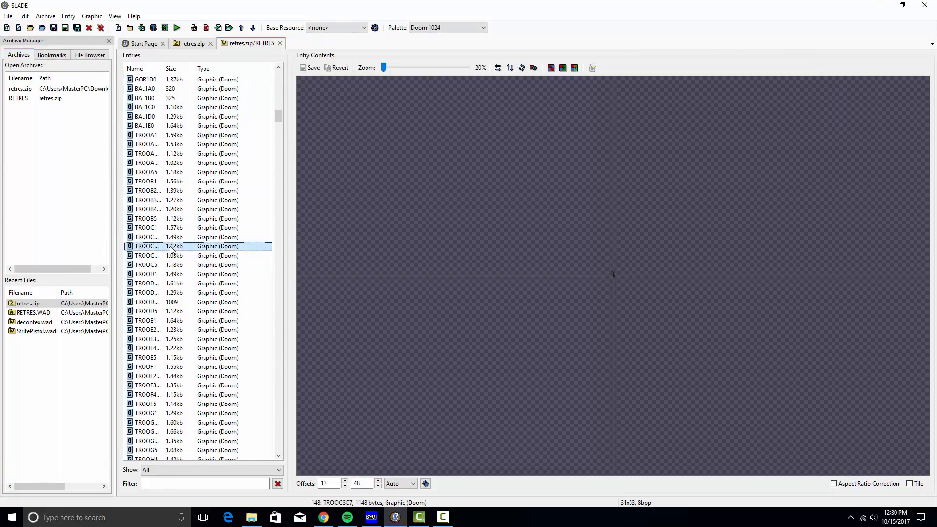
pyautogui.press('Up')
pyautogui.press('Up')
pyautogui.press('Up')
pyautogui.press('Up')
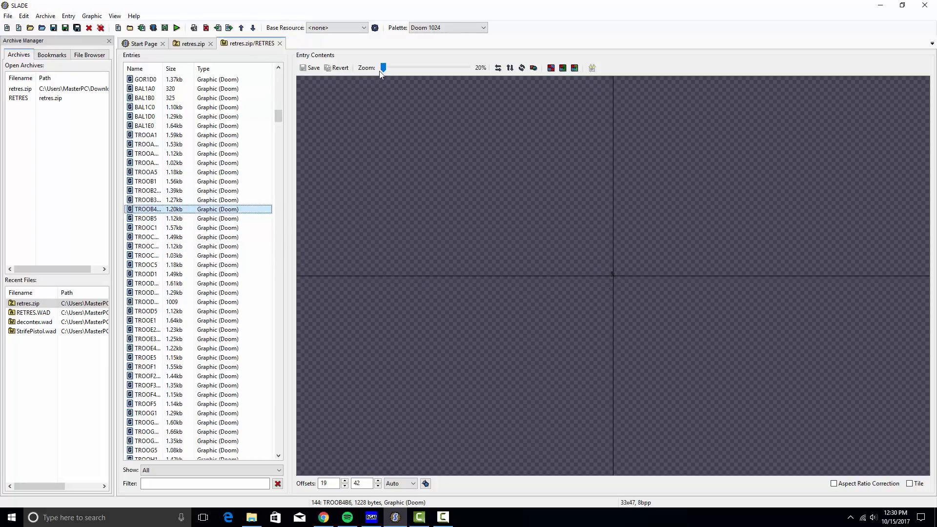
pyautogui.moveTo(380, 70); pyautogui.dragTo(434, 71)
pyautogui.click(156, 273)
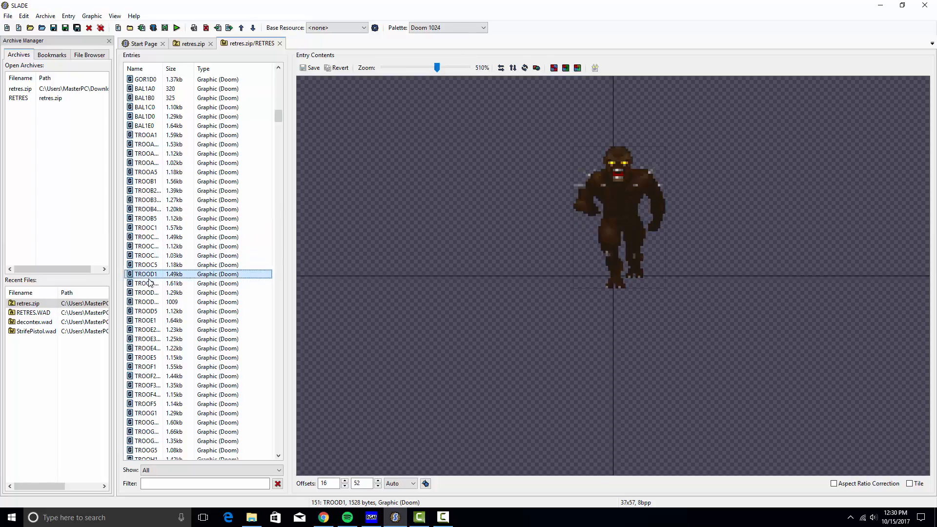
pyautogui.scroll(-6, 161, 244)
pyautogui.click(166, 320)
pyautogui.scroll(-7, 180, 334)
# Preview decoration sprites: TRE1A0 tree, SMITA0, GOR5A0 hanging corpse and TLMPC0 tech lamp
pyautogui.click(180, 333)
pyautogui.scroll(-1, 180, 333)
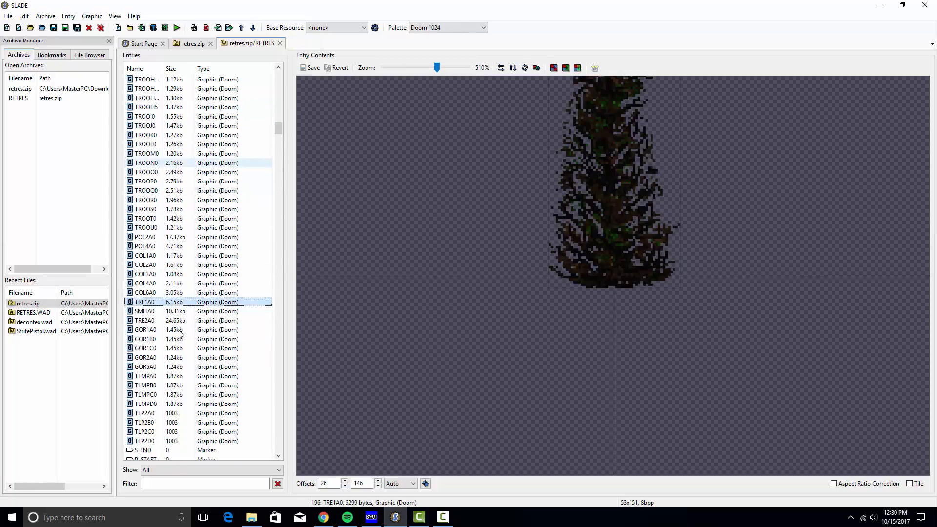
pyautogui.moveTo(529, 209); pyautogui.dragTo(521, 314)
pyautogui.click(210, 311)
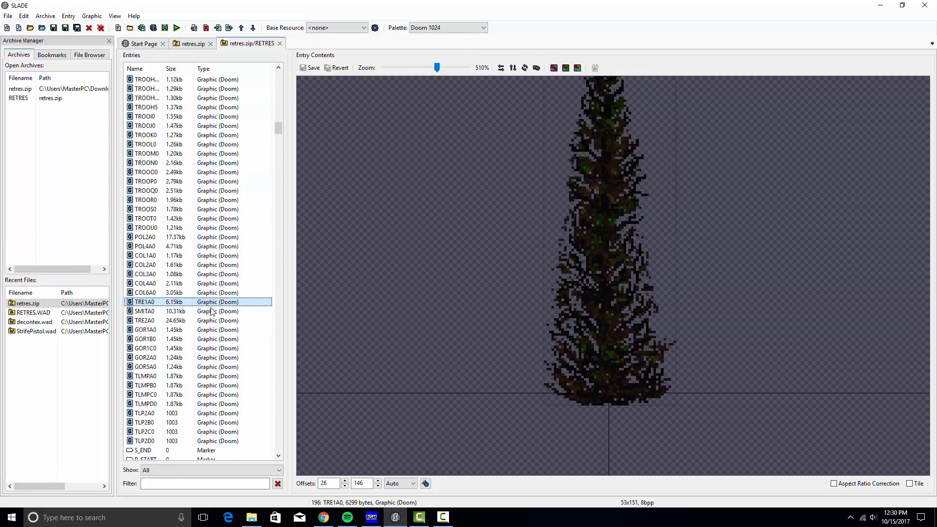
pyautogui.click(194, 367)
pyautogui.scroll(-3, 186, 338)
pyautogui.moveTo(552, 248); pyautogui.dragTo(550, 169)
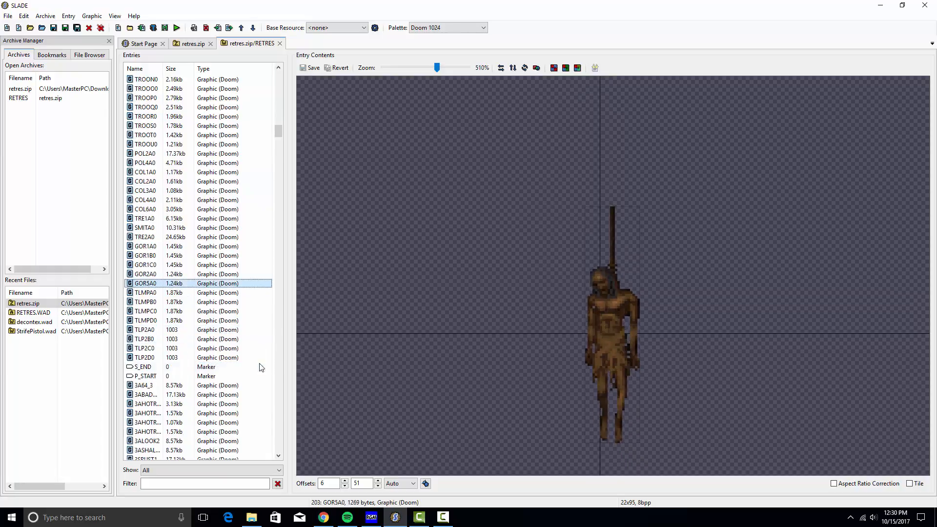
pyautogui.scroll(-1, 209, 312)
pyautogui.click(174, 284)
# Preview wall textures: 3AVEEVIL, a narrow pillar, and metal-and-wood textures ending on 3BIGOOR1
pyautogui.scroll(-5, 175, 288)
pyautogui.click(175, 330)
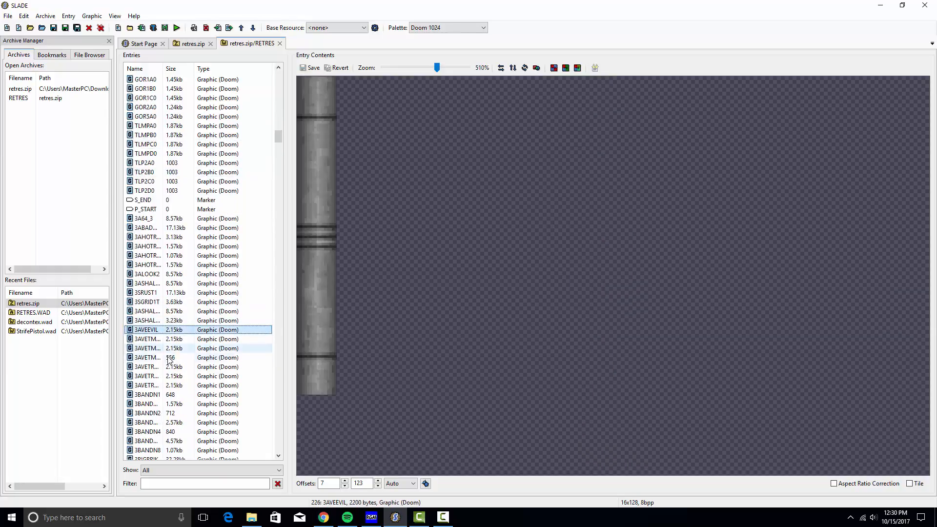
pyautogui.click(174, 355)
pyautogui.scroll(-6, 164, 371)
pyautogui.click(166, 339)
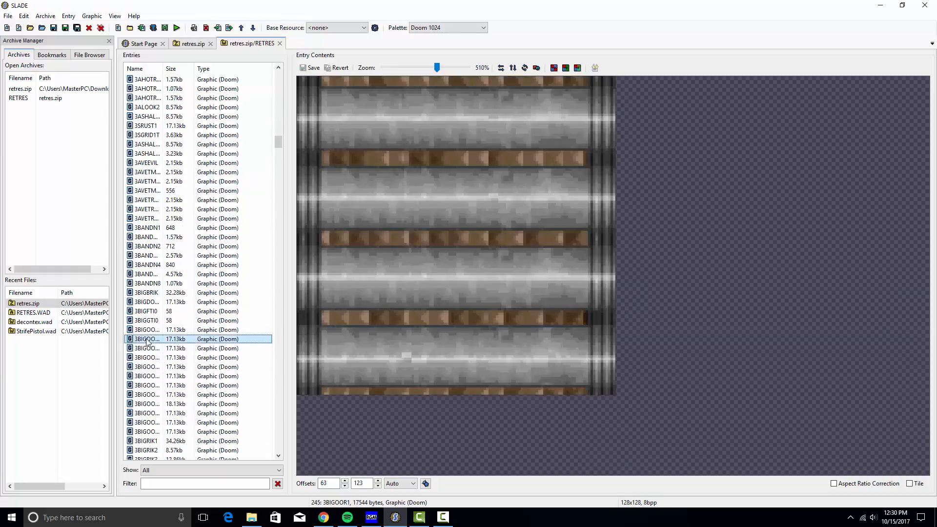
pyautogui.click(166, 367)
# Step through wall textures from a wooden door through 3BLACK, 3CRACKED, 3SHOLE3, 3SSPACE1 to 3SCTRL5
pyautogui.press('Down')
pyautogui.press('Down')
pyautogui.press('Down')
pyautogui.press('Down')
pyautogui.press('Down')
pyautogui.press('Down')
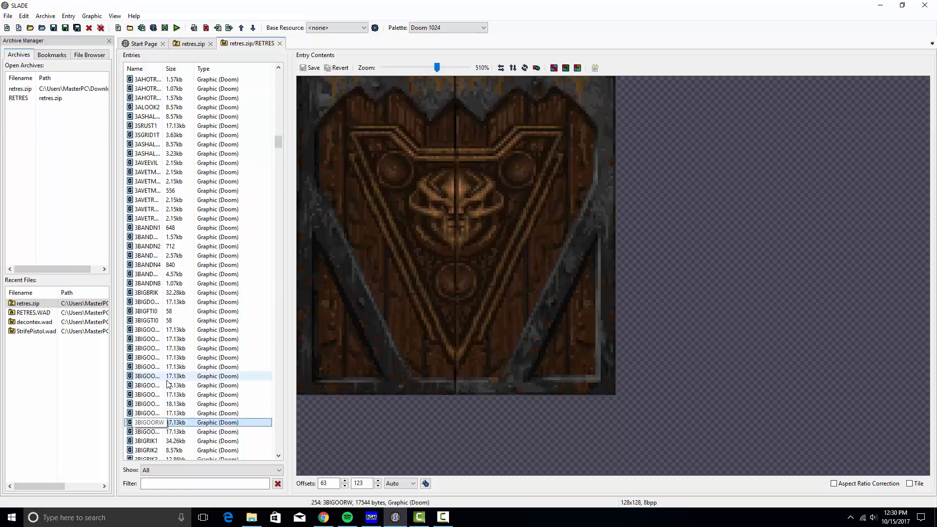
pyautogui.press('Down')
pyautogui.press('Down')
pyautogui.press('Down')
pyautogui.press('Down')
pyautogui.press('Down')
pyautogui.press('Down')
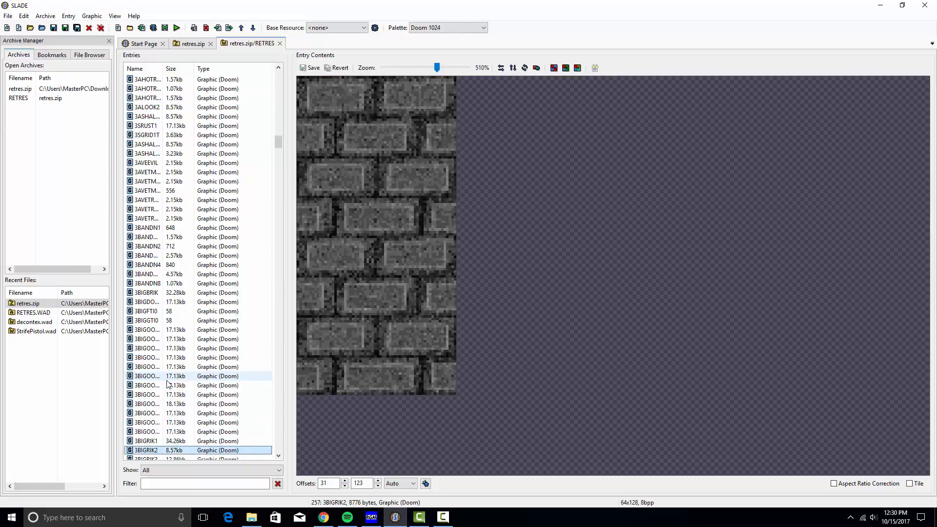
pyautogui.press('Down')
pyautogui.press('Down')
pyautogui.press('Down')
pyautogui.press('Down')
pyautogui.press('Down')
pyautogui.press('Down')
pyautogui.press('Down')
pyautogui.press('Down')
pyautogui.press('Down')
pyautogui.press('Down')
pyautogui.press('Down')
pyautogui.press('Down')
pyautogui.press('Down')
pyautogui.press('Down')
pyautogui.press('Down')
pyautogui.press('Down')
pyautogui.press('Down')
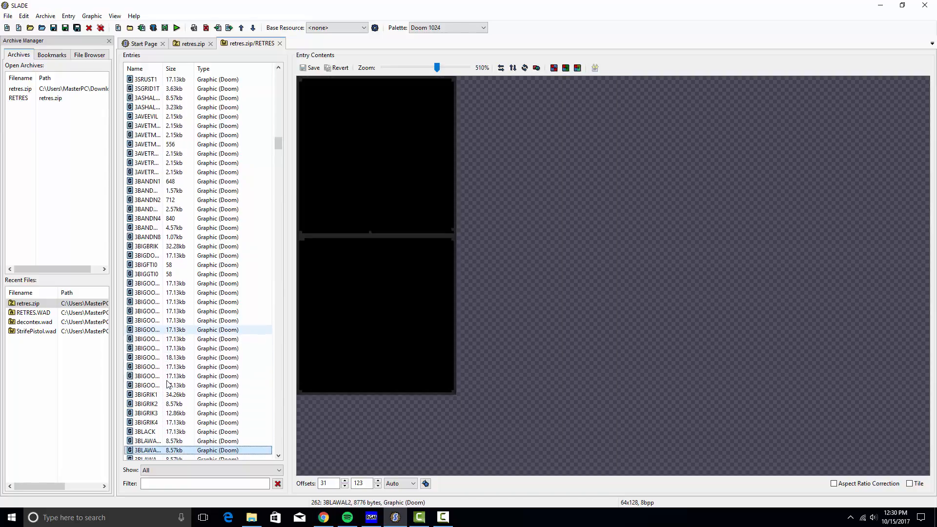
pyautogui.press('Down')
pyautogui.press('Down')
pyautogui.press('Down')
pyautogui.press('Down')
pyautogui.press('Down')
pyautogui.press('Down')
pyautogui.press('Down')
pyautogui.press('Down')
pyautogui.press('Down')
pyautogui.press('Down')
pyautogui.press('Down')
pyautogui.press('Down')
pyautogui.press('Down')
pyautogui.press('Down')
pyautogui.press('Down')
pyautogui.press('Down')
pyautogui.press('Down')
pyautogui.press('Down')
pyautogui.press('Down')
pyautogui.press('Down')
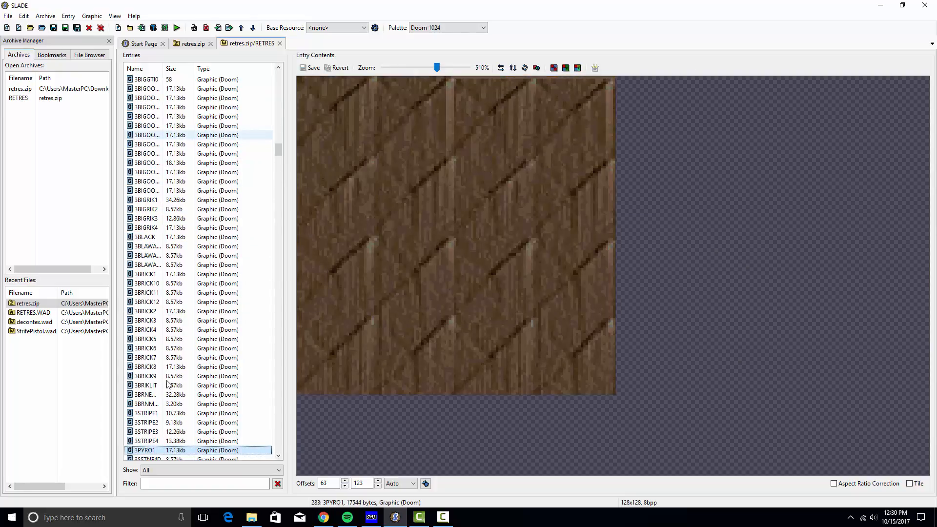
pyautogui.press('Down')
pyautogui.press('Down')
pyautogui.press('Down')
pyautogui.press('Down')
pyautogui.press('Down')
pyautogui.press('Down')
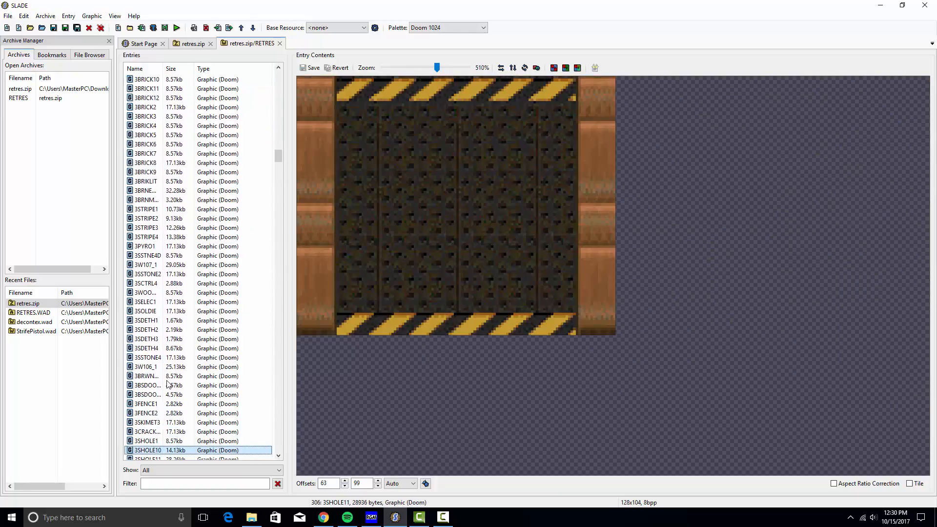
pyautogui.press('Down')
pyautogui.press('Down')
pyautogui.press('Down')
pyautogui.press('Down')
pyautogui.press('Down')
pyautogui.press('Down')
pyautogui.press('Down')
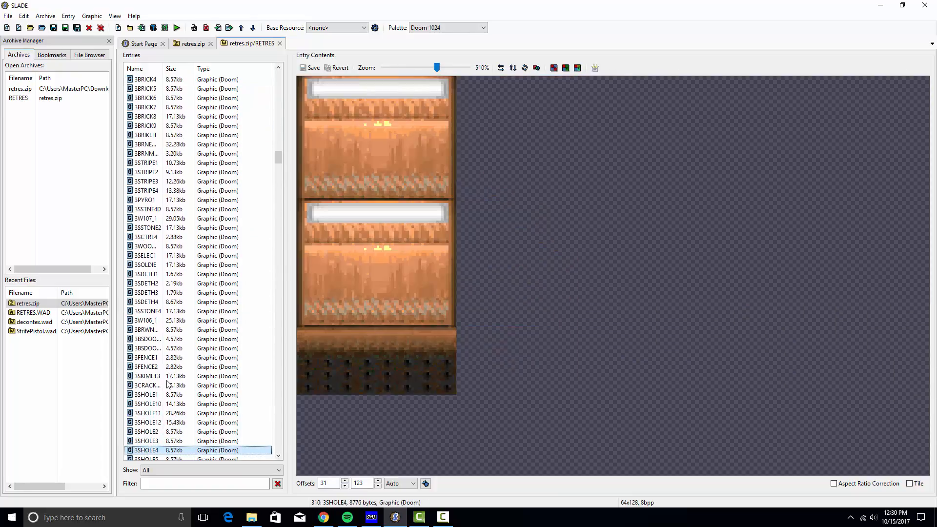
pyautogui.press('Down')
pyautogui.press('Down')
pyautogui.press('Down')
pyautogui.press('Down')
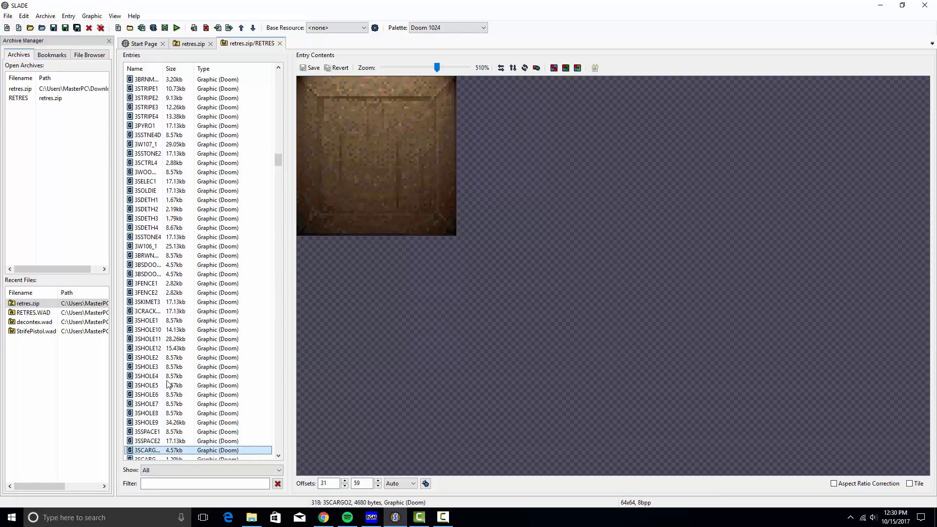
# Continue through cargo crates, 3SCARGO3, 3RIVETS, 3FACE4 and 3DOO3LFT to the red skull graphic
pyautogui.press('Up')
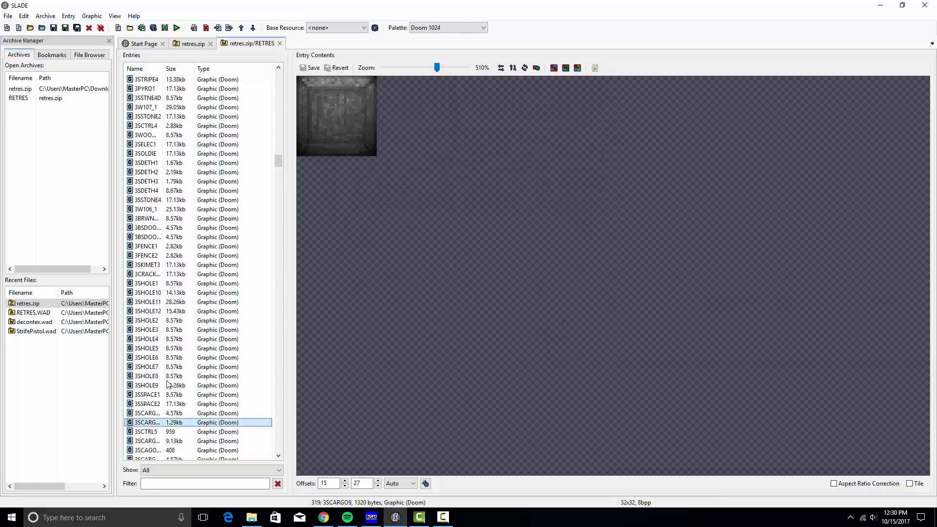
pyautogui.press('Down')
pyautogui.press('Down')
pyautogui.press('Down')
pyautogui.press('Down')
pyautogui.press('Down')
pyautogui.press('Down')
pyautogui.press('Down')
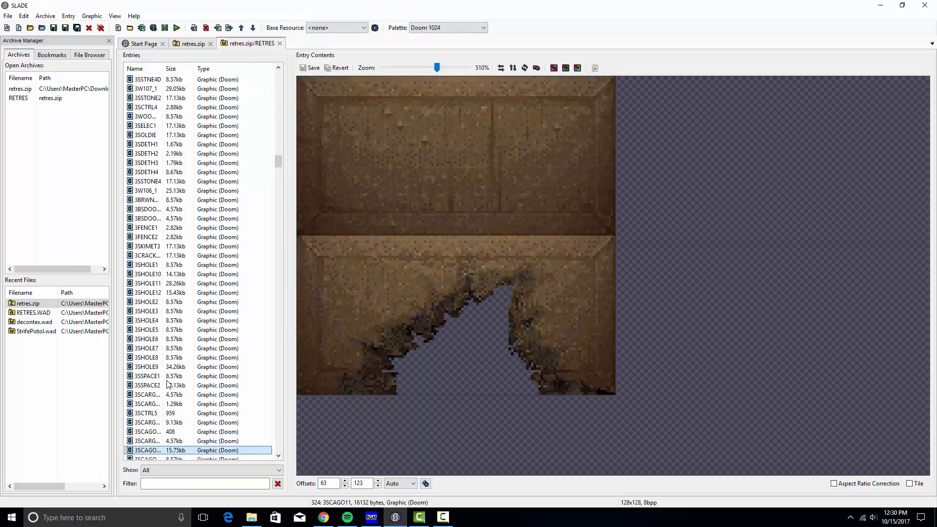
pyautogui.press('Down')
pyautogui.press('Down')
pyautogui.press('Down')
pyautogui.press('Down')
pyautogui.press('Down')
pyautogui.press('Down')
pyautogui.press('Down')
pyautogui.press('Down')
pyautogui.press('Down')
pyautogui.press('Down')
pyautogui.press('Down')
pyautogui.press('Down')
pyautogui.press('Down')
pyautogui.press('Down')
pyautogui.press('Down')
pyautogui.press('Down')
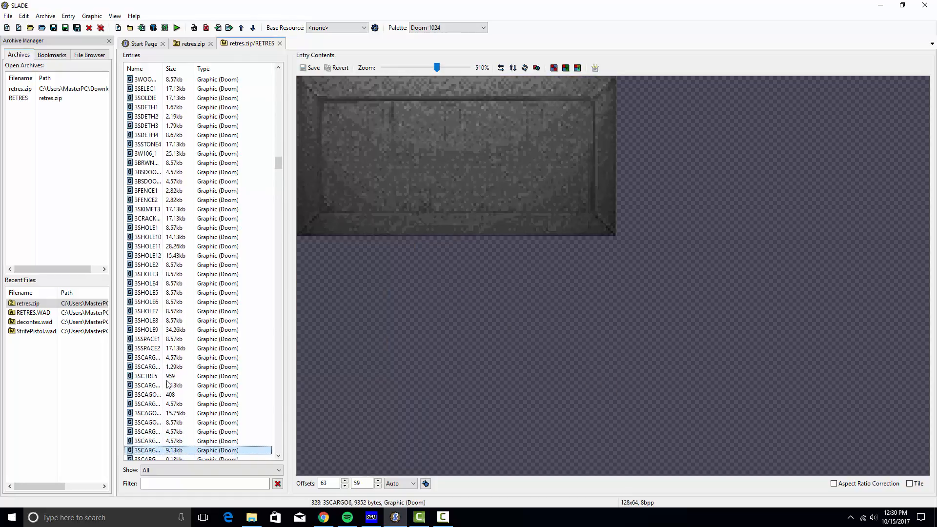
pyautogui.press('Down')
pyautogui.press('Down')
pyautogui.press('Down')
pyautogui.press('Down')
pyautogui.press('Down')
pyautogui.press('Down')
pyautogui.press('Down')
pyautogui.press('Down')
pyautogui.press('Down')
pyautogui.press('Down')
pyautogui.press('Down')
pyautogui.press('Down')
pyautogui.press('Down')
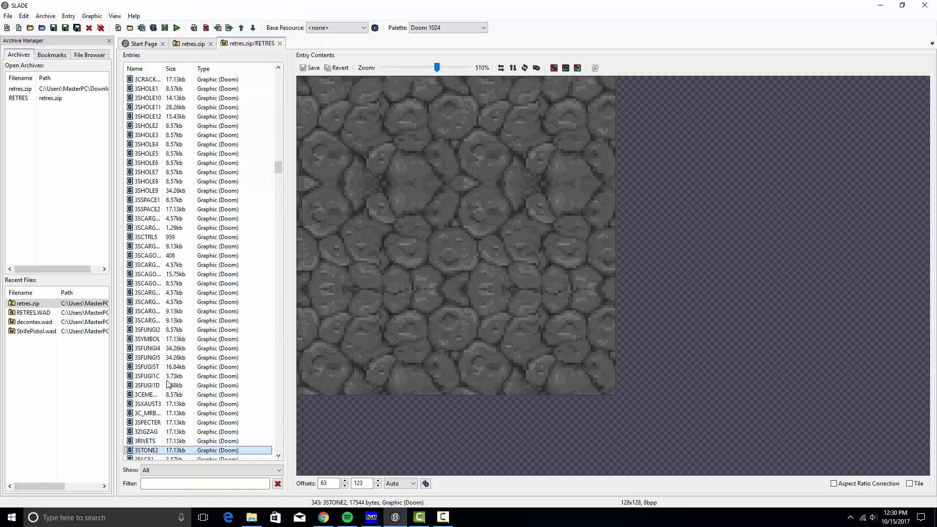
pyautogui.press('Up')
pyautogui.press('Up')
pyautogui.press('Up')
pyautogui.press('Up')
pyautogui.press('Up')
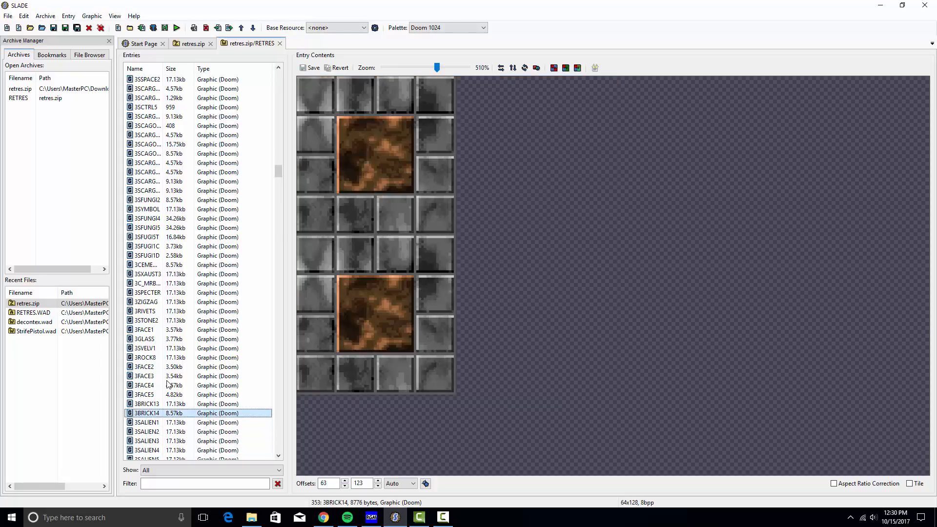
pyautogui.press('Down')
pyautogui.press('Down')
pyautogui.press('Down')
pyautogui.press('Down')
pyautogui.press('Down')
pyautogui.press('Down')
pyautogui.press('Down')
pyautogui.press('Down')
pyautogui.press('Down')
pyautogui.press('Down')
pyautogui.press('Down')
pyautogui.press('Down')
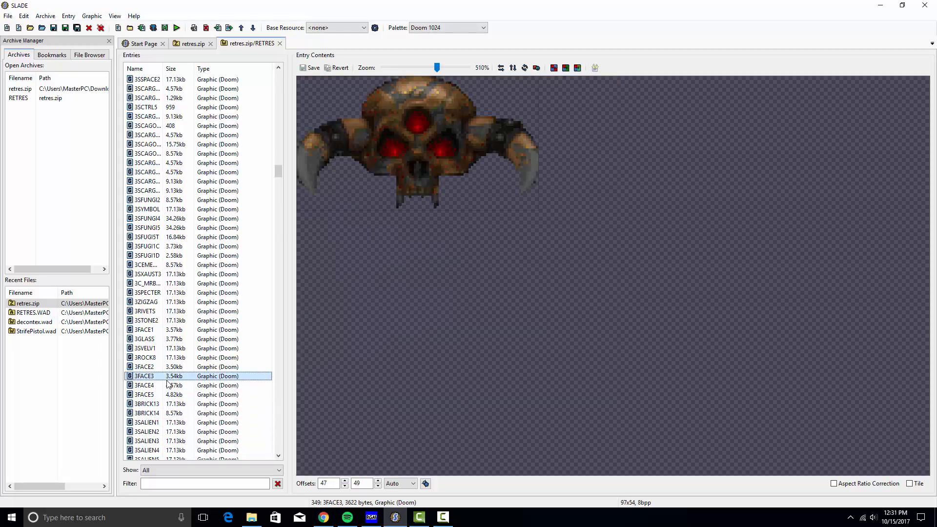
pyautogui.press('Down')
pyautogui.press('Down')
pyautogui.press('Down')
pyautogui.press('Down')
pyautogui.press('Down')
pyautogui.press('Down')
pyautogui.press('Down')
pyautogui.press('Down')
pyautogui.press('Down')
pyautogui.press('Down')
pyautogui.press('Down')
pyautogui.press('Down')
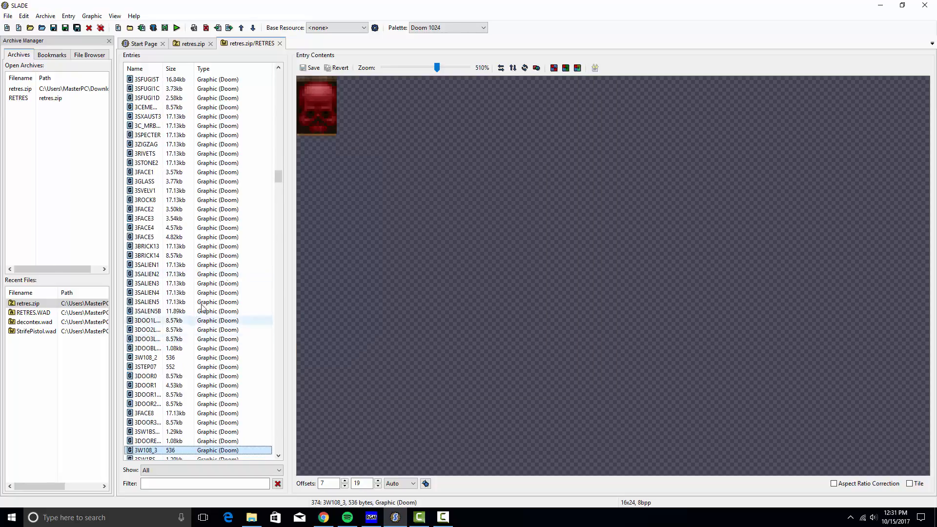
# Preview the status-bar number graphics, including STTNUM2 and STTNUM6
pyautogui.scroll(3, 257, 178)
pyautogui.moveTo(276, 175); pyautogui.dragTo(273, 85)
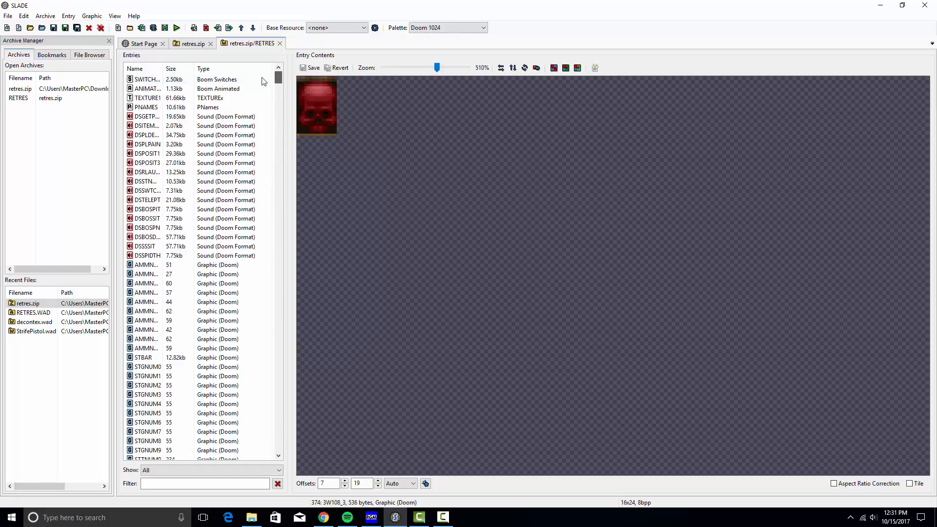
pyautogui.scroll(-4, 192, 263)
pyautogui.click(188, 191)
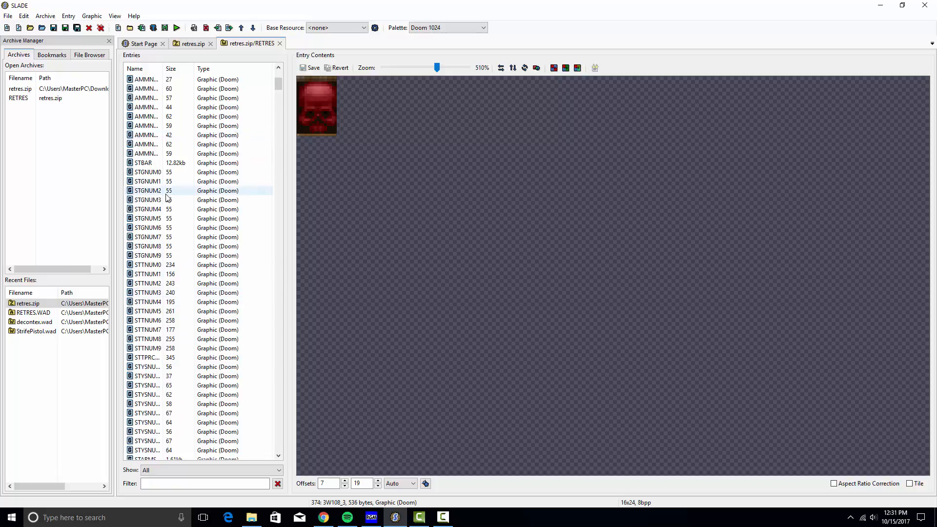
pyautogui.click(183, 218)
pyautogui.click(179, 247)
pyautogui.click(173, 283)
pyautogui.click(169, 321)
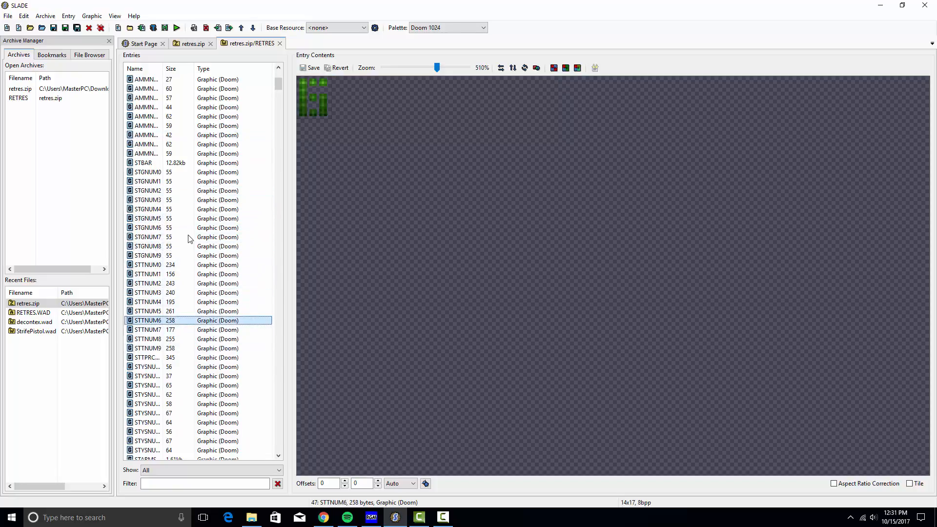
# Check the DSSPIDTH sound entry and a small ammo digit, ending on the STBAR graphic
pyautogui.scroll(4, 188, 244)
pyautogui.scroll(-2, 161, 238)
pyautogui.click(147, 116)
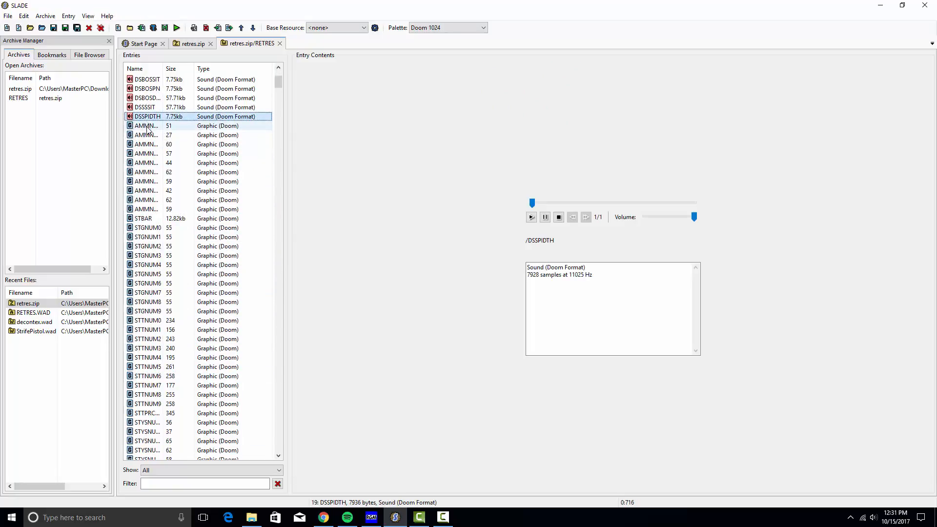
pyautogui.press('Down')
pyautogui.press('Down')
pyautogui.press('Down')
pyautogui.press('Down')
pyautogui.press('Down')
pyautogui.press('Down')
pyautogui.press('Down')
pyautogui.press('Down')
pyautogui.press('Down')
pyautogui.press('Down')
pyautogui.press('Down')
pyautogui.press('Down')
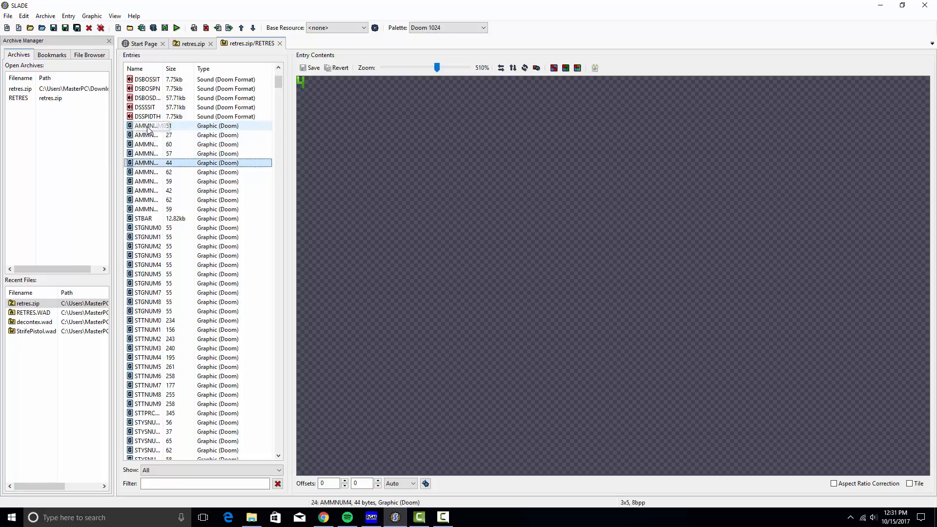
pyautogui.press('Up')
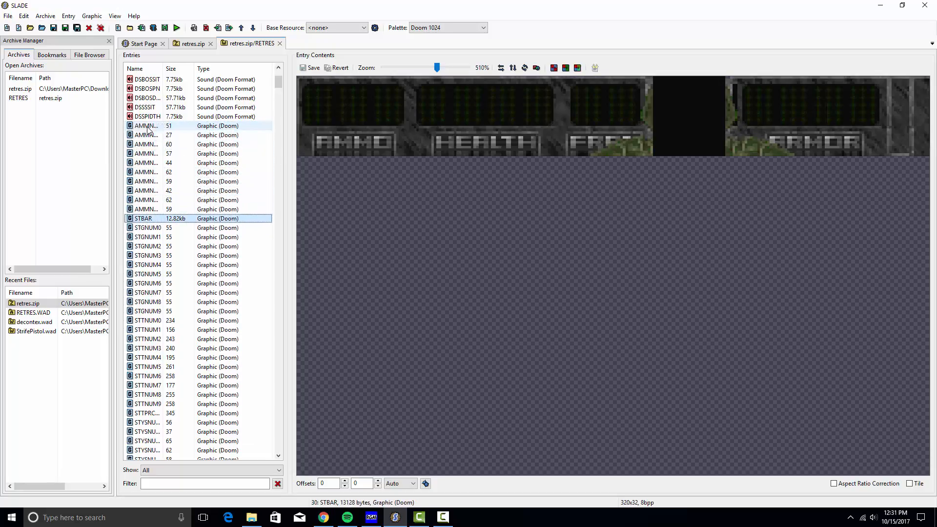
# Start exporting STBAR and create a new 'game textures' folder inside StrifePistol (1)
pyautogui.rightClick(239, 220)
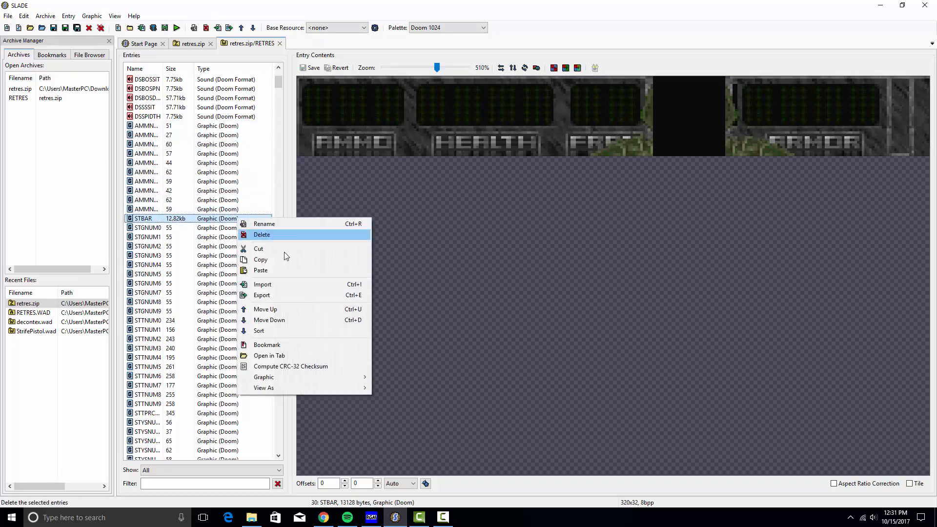
pyautogui.click(282, 294)
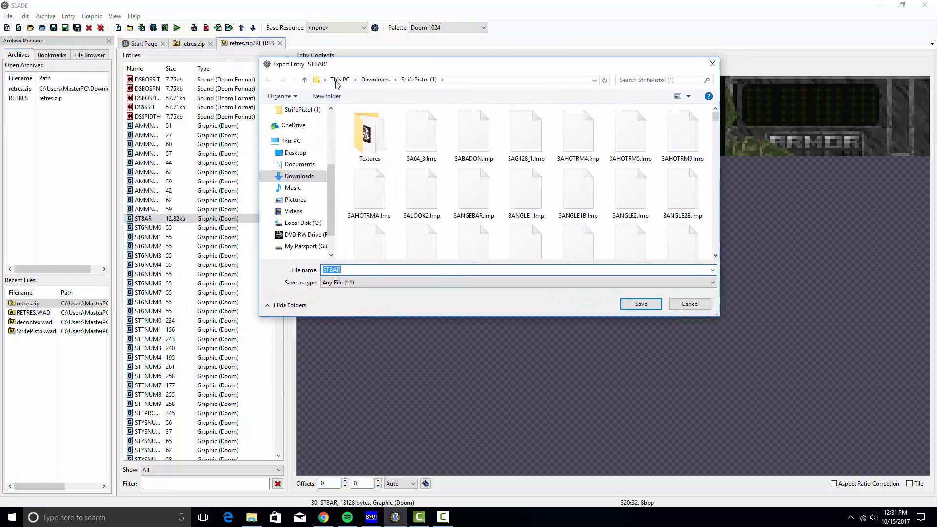
pyautogui.doubleClick(374, 144)
pyautogui.scroll(-1, 451, 239)
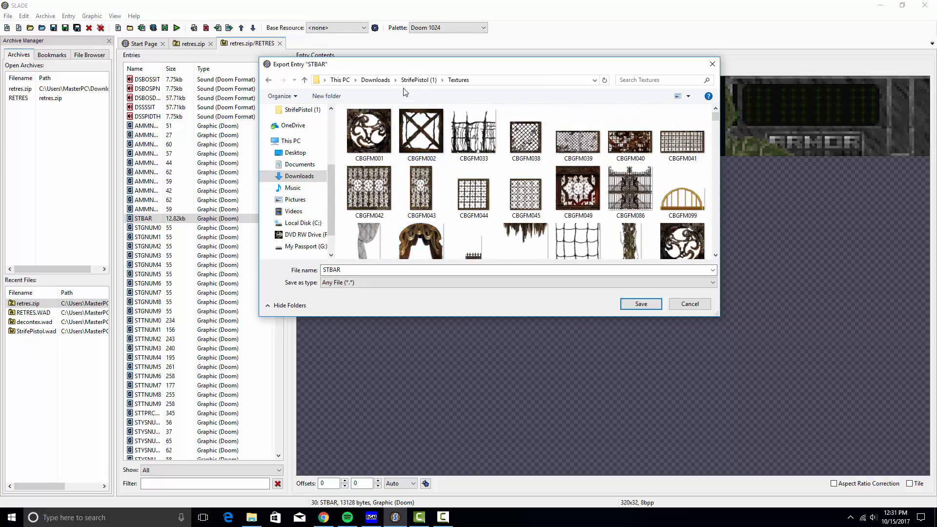
pyautogui.press('BackSpace')
pyautogui.rightClick(345, 186)
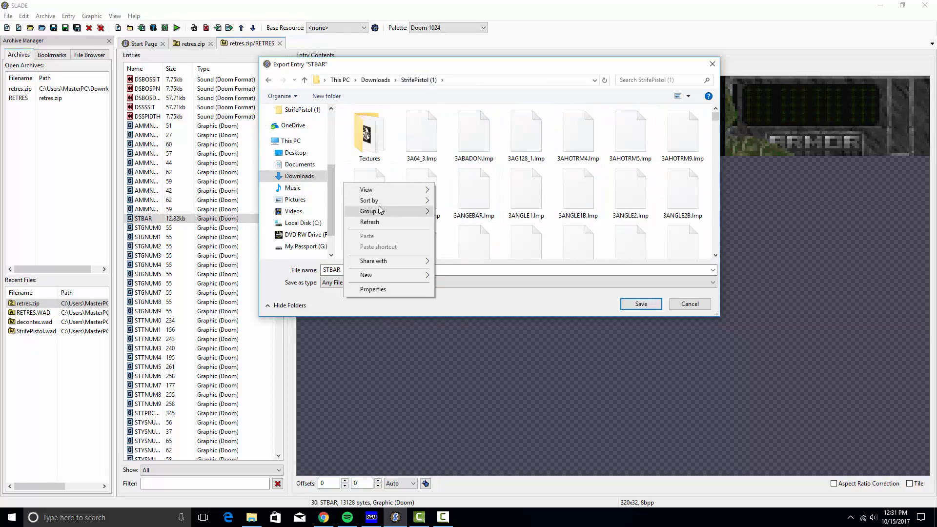
pyautogui.moveTo(361, 190)
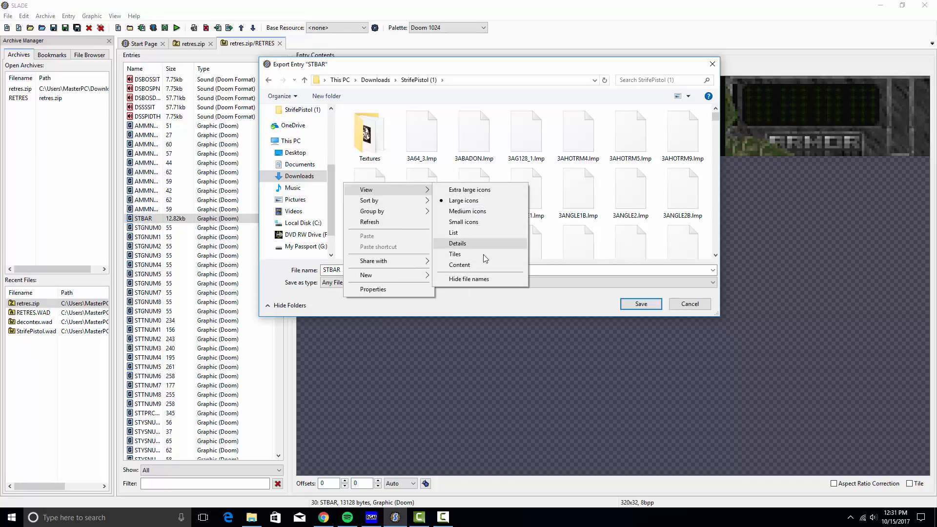
pyautogui.moveTo(387, 280)
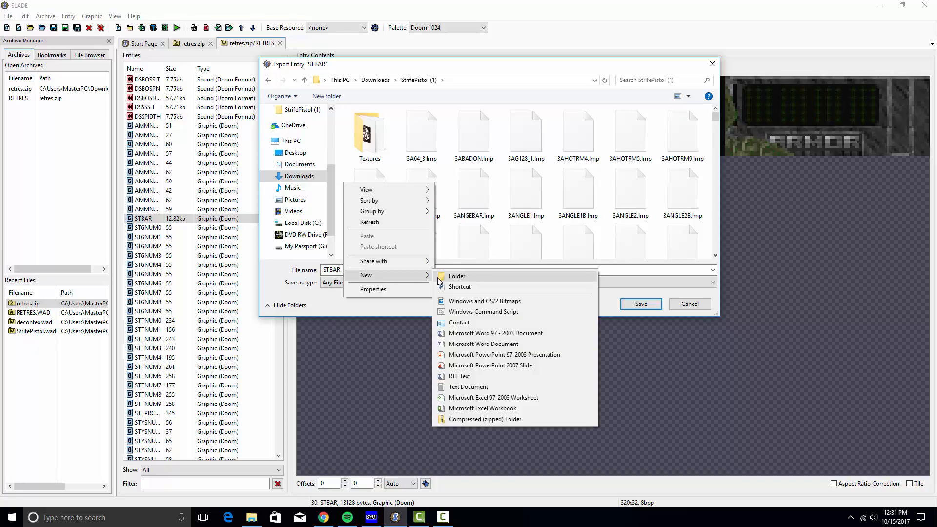
pyautogui.click(459, 275)
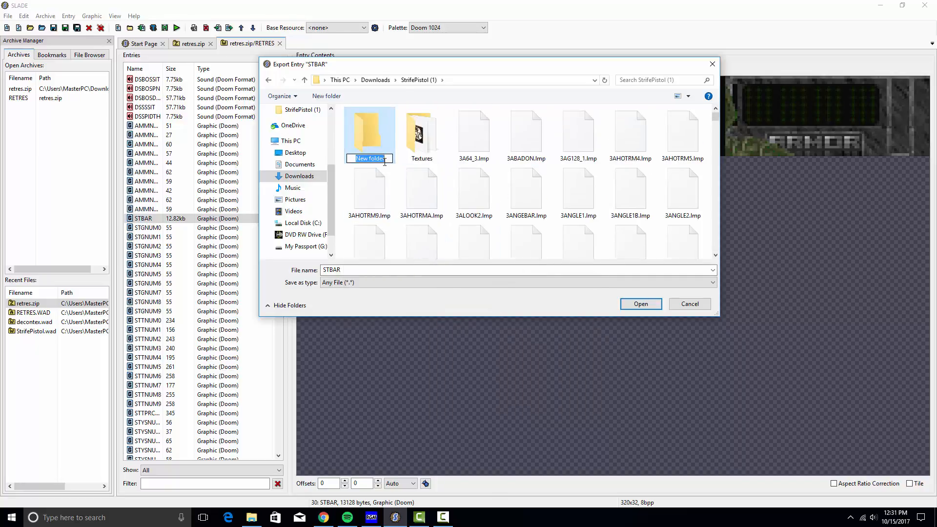
pyautogui.write('game textures')
# Save the STBAR export into the game textures folder
pyautogui.doubleClick(374, 136)
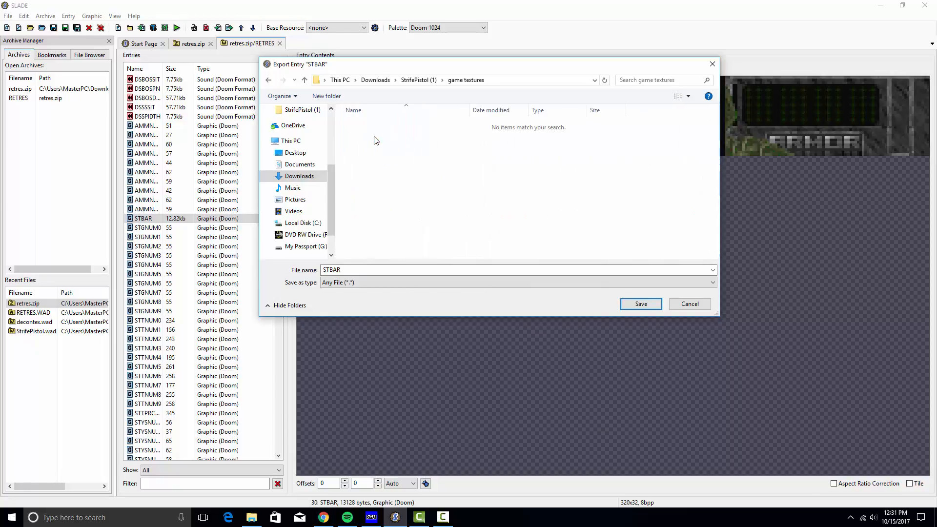
pyautogui.click(357, 269)
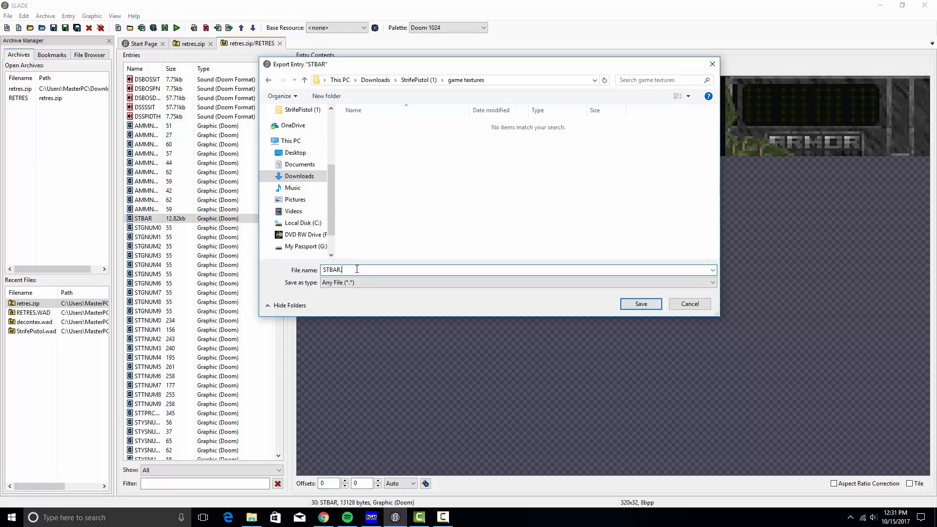
pyautogui.click(631, 305)
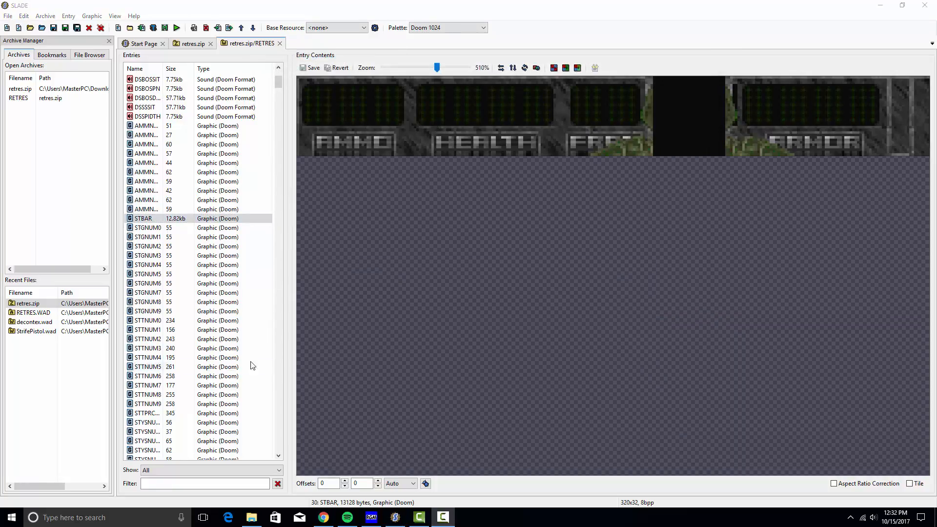
# Export STBAR as a PNG into game textures, replacing the existing STBAR.png
pyautogui.rightClick(238, 220)
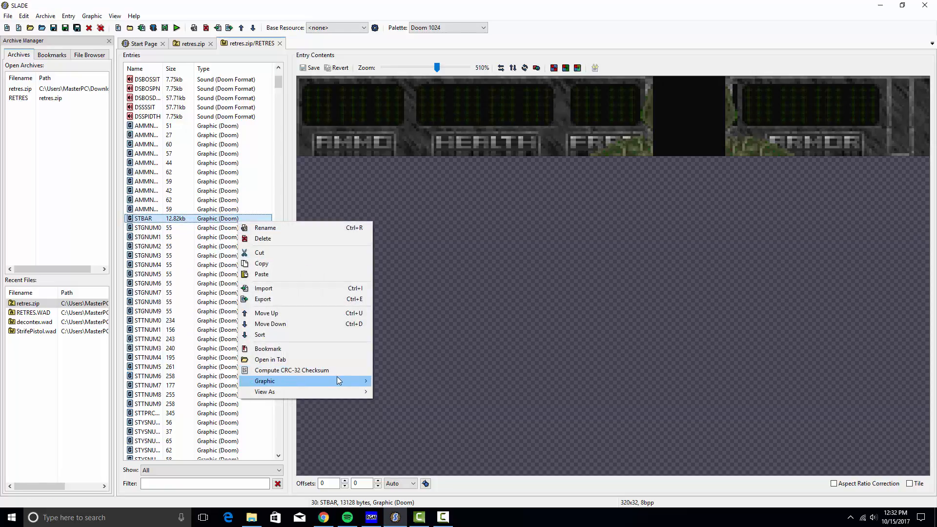
pyautogui.moveTo(337, 380)
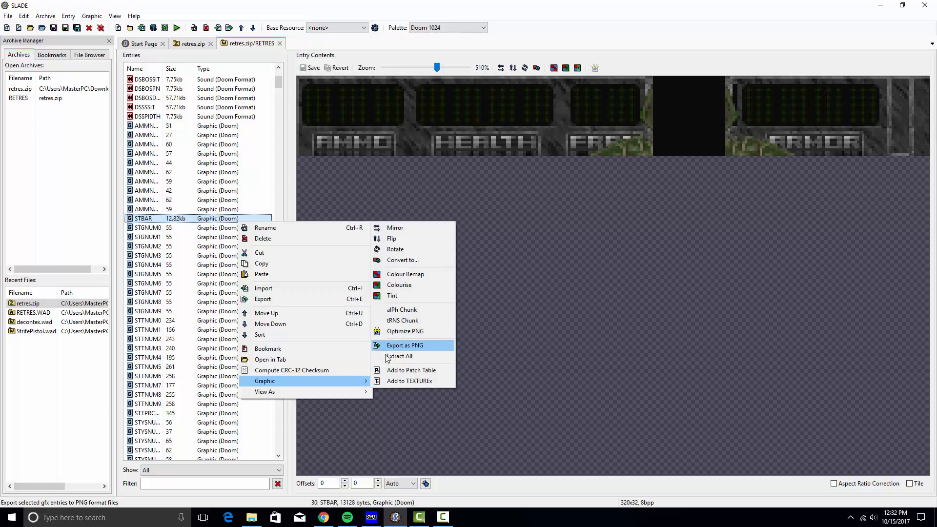
pyautogui.rightClick(198, 220)
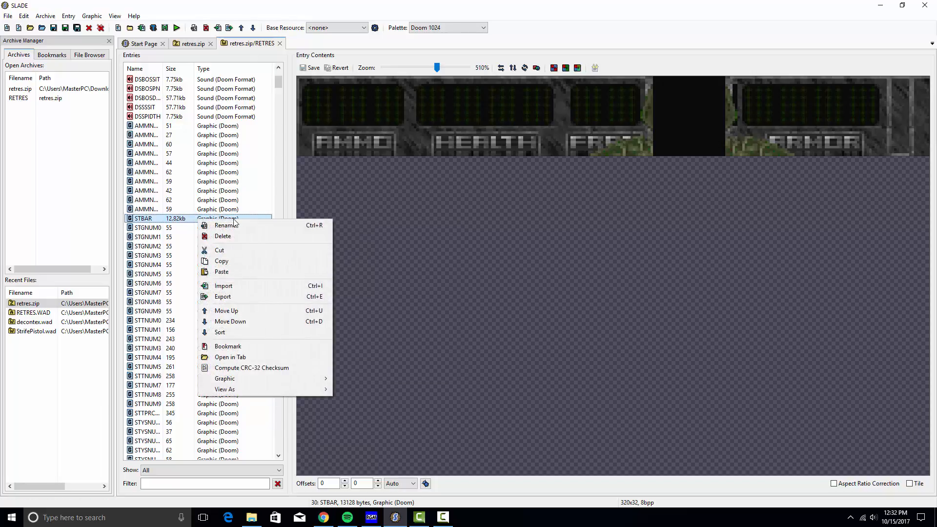
pyautogui.moveTo(282, 379)
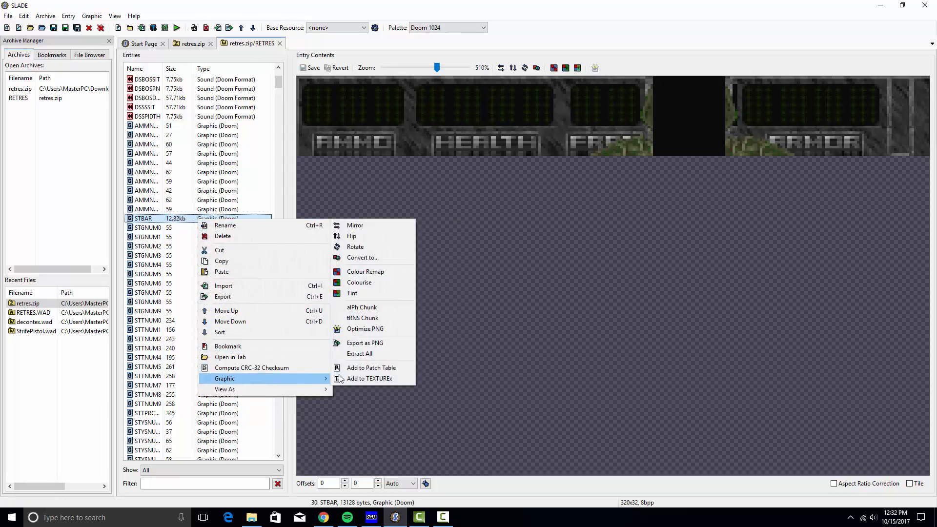
pyautogui.click(380, 342)
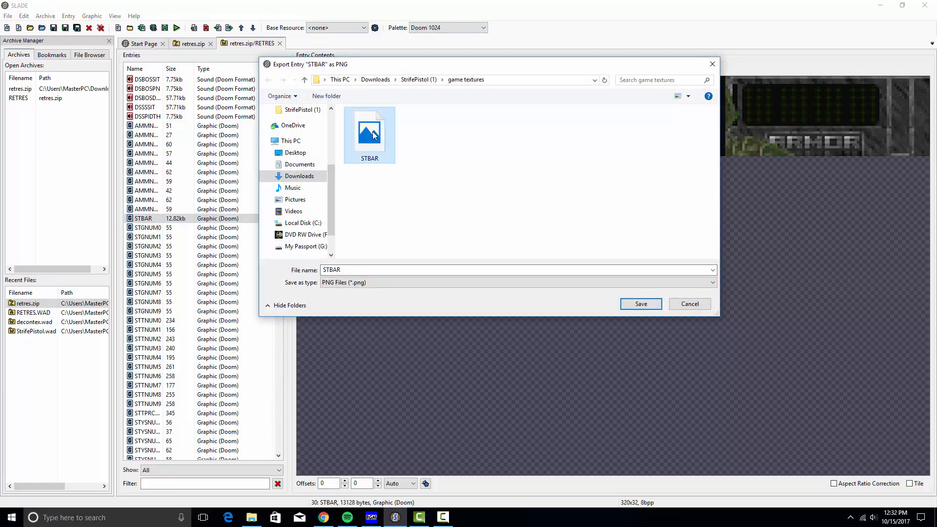
pyautogui.press('Delete')
pyautogui.click(375, 269)
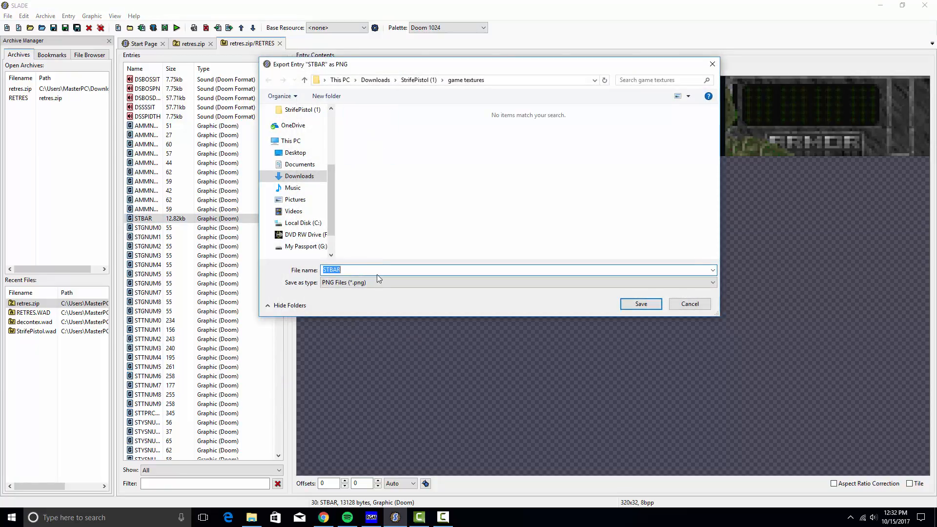
pyautogui.click(661, 304)
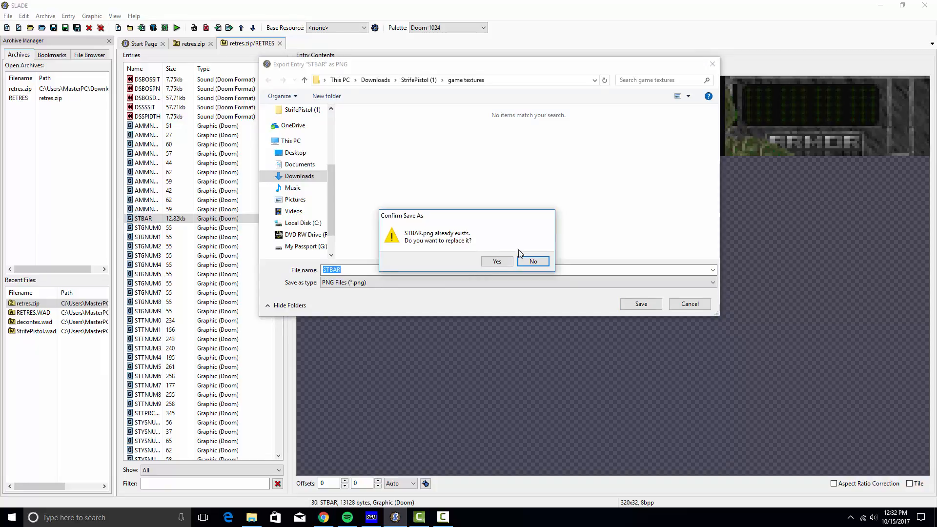
pyautogui.click(495, 261)
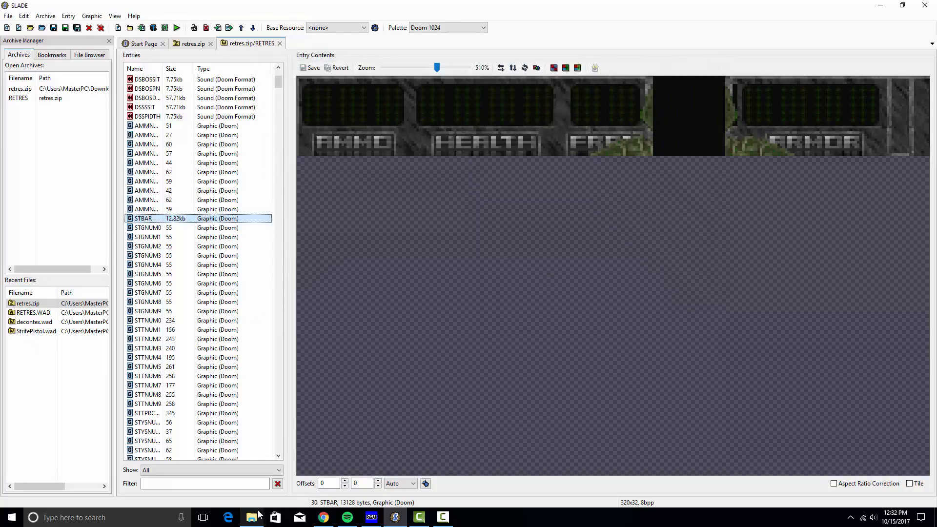
pyautogui.hotkey('alt', 'Tab')
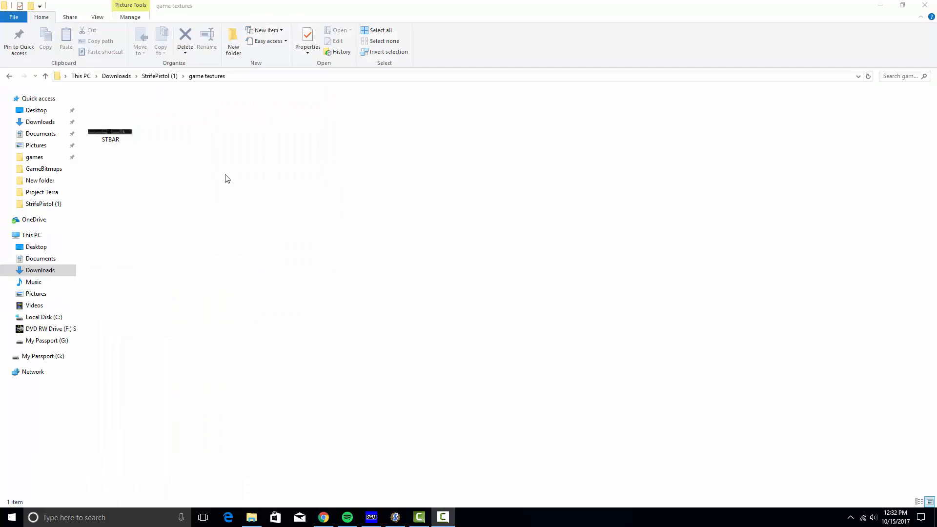
pyautogui.doubleClick(122, 130)
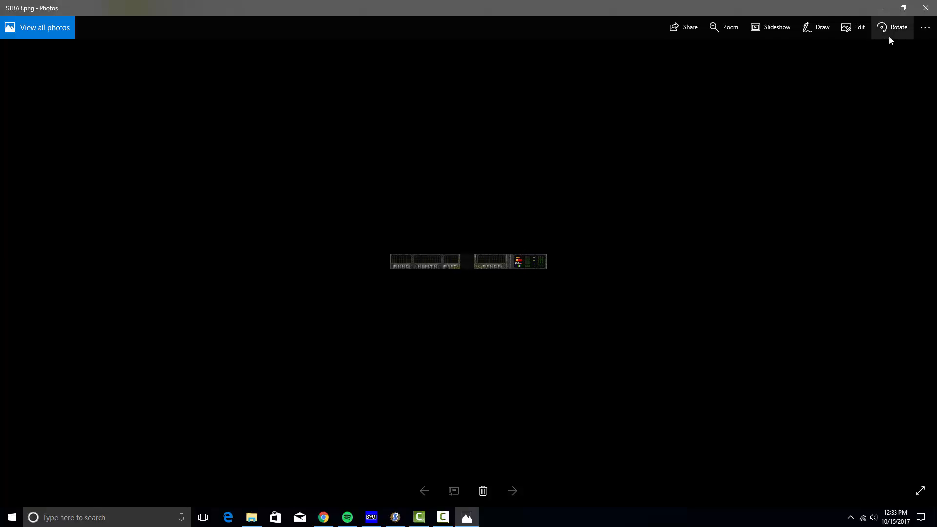
pyautogui.click(926, 8)
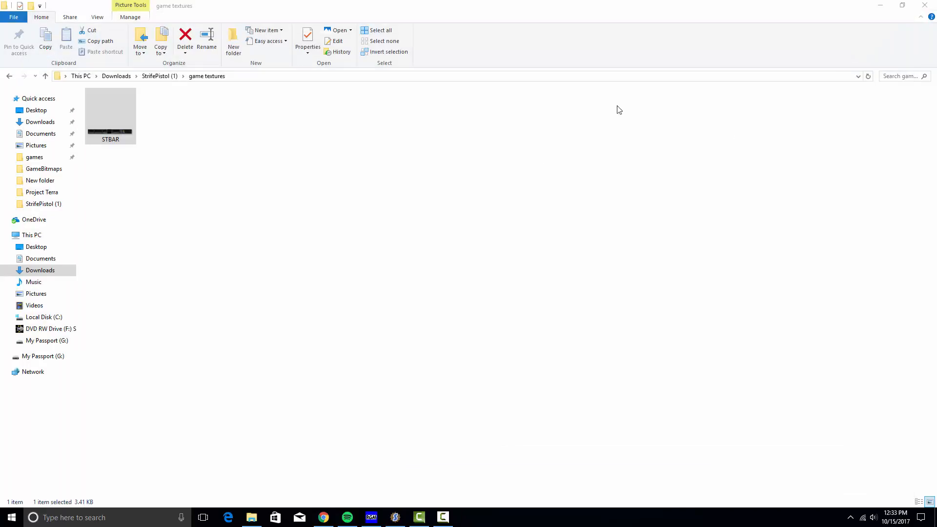
pyautogui.click(880, 6)
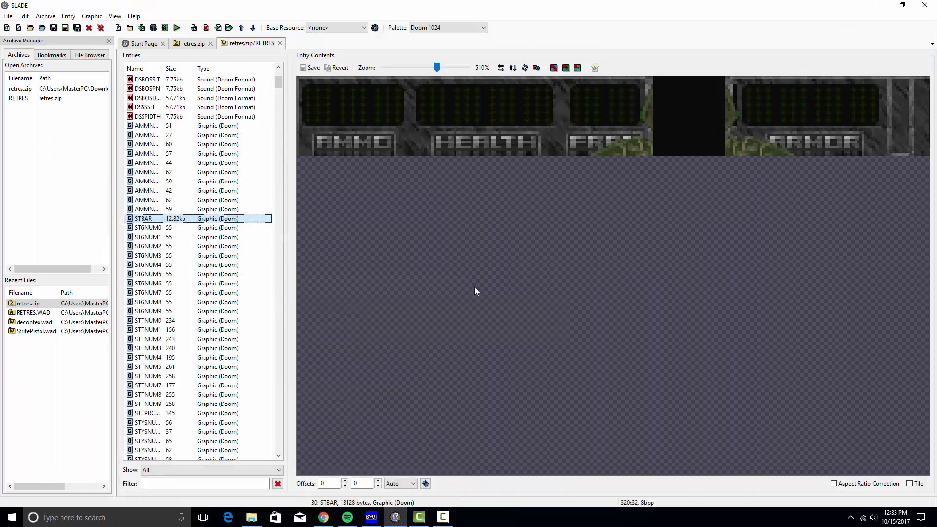
# Extract all images from the STBAR graphic entry
pyautogui.rightClick(218, 220)
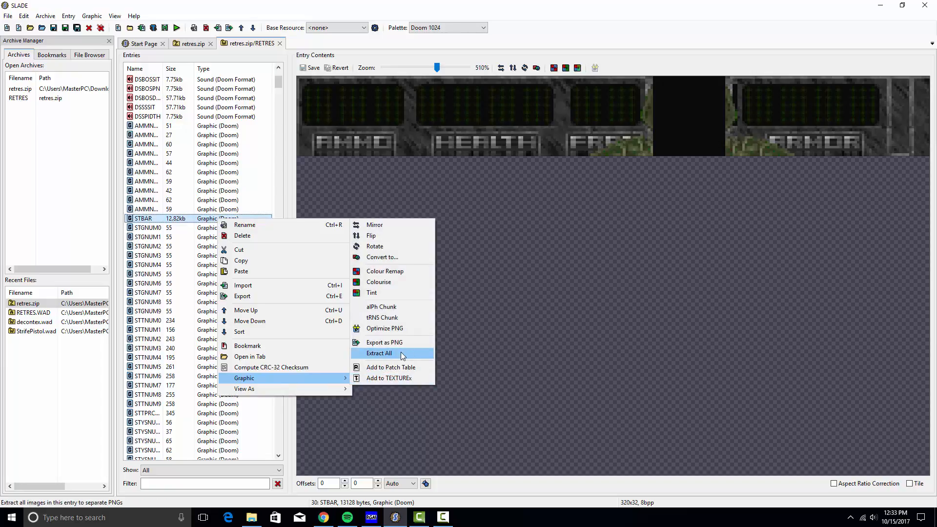
pyautogui.click(402, 354)
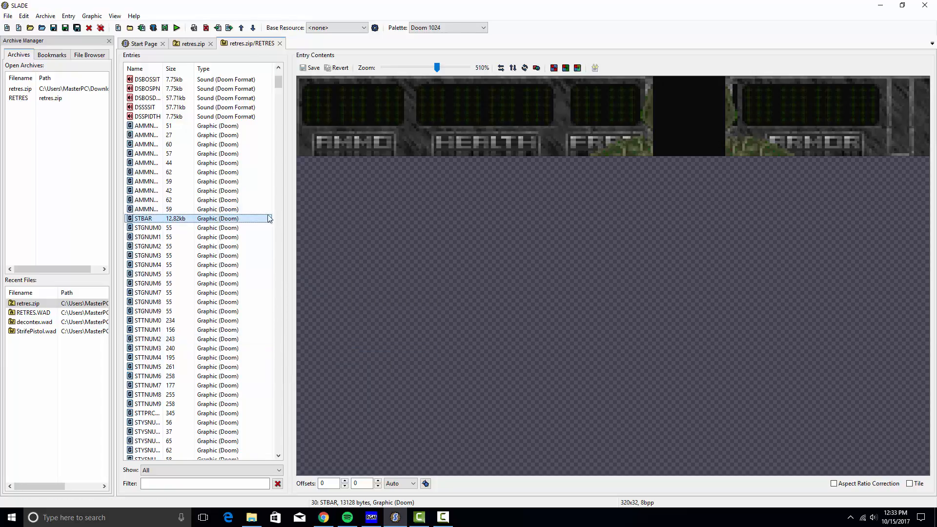
pyautogui.press('F2')
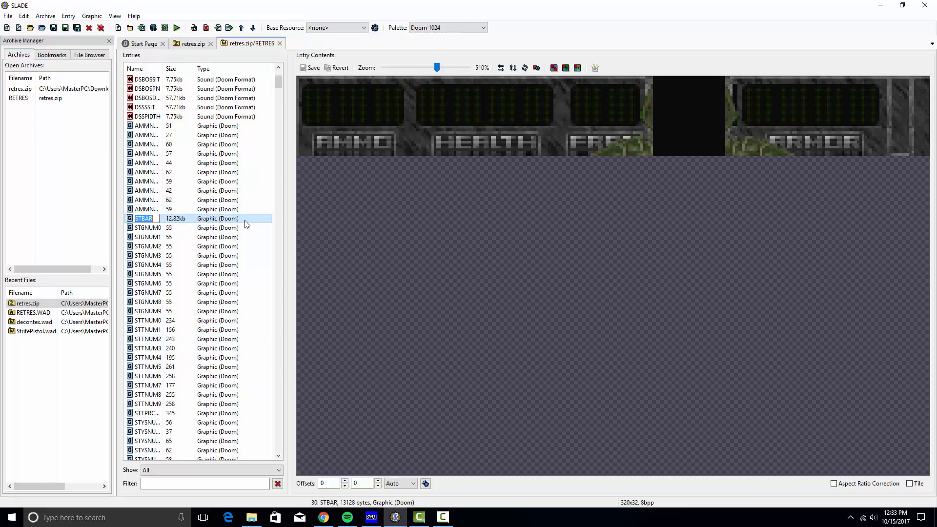
pyautogui.click(247, 190)
# Select every archive entry and export them all as PNGs into game textures
pyautogui.hotkey('ctrl', 'a')
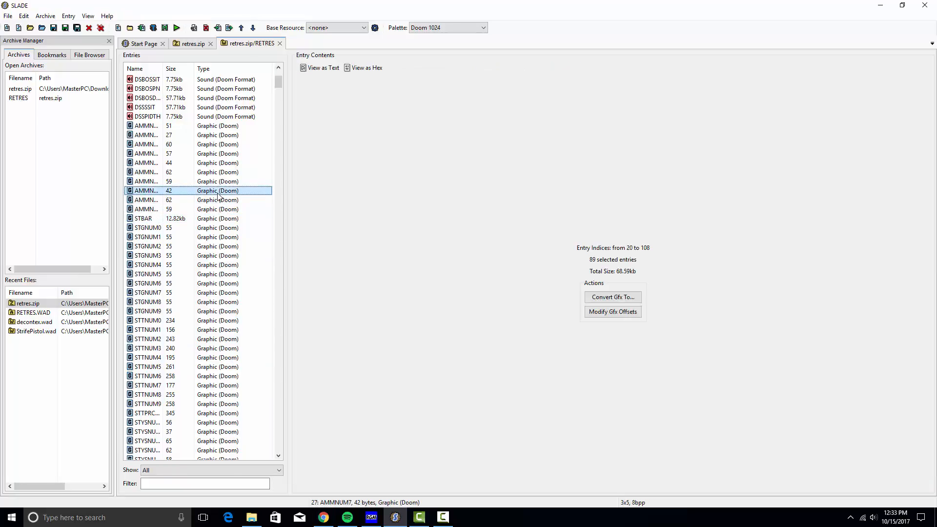
pyautogui.rightClick(218, 196)
pyautogui.moveTo(268, 420)
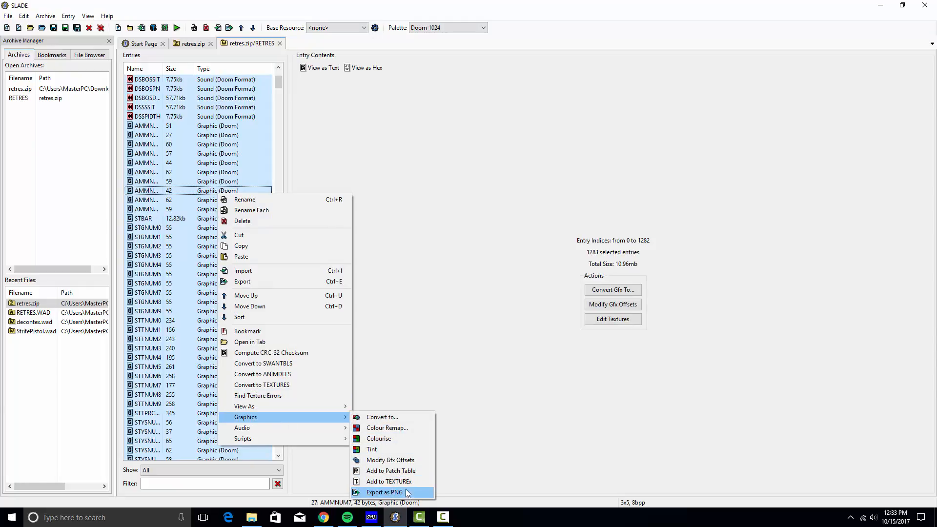
pyautogui.click(386, 492)
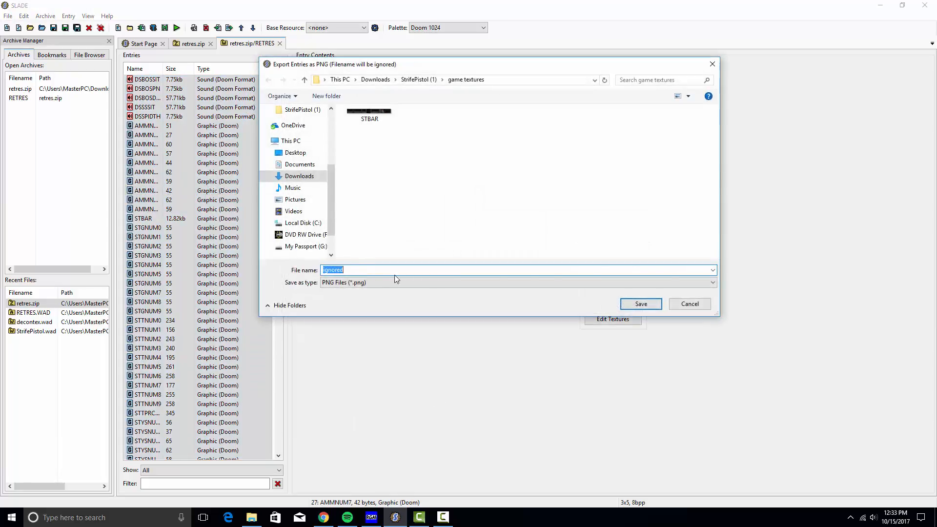
pyautogui.click(648, 306)
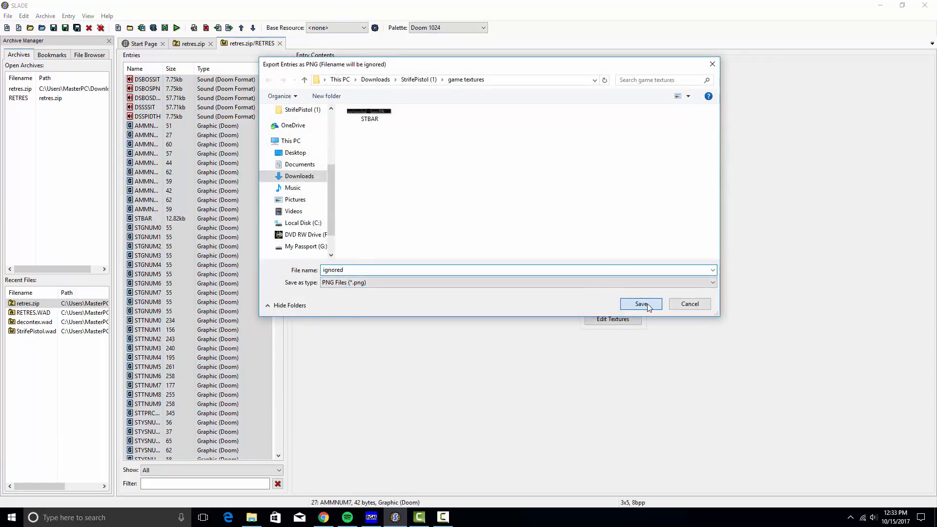
# Check the 1,244 exported PNGs in the game textures folder, then return to SLADE
pyautogui.click(252, 517)
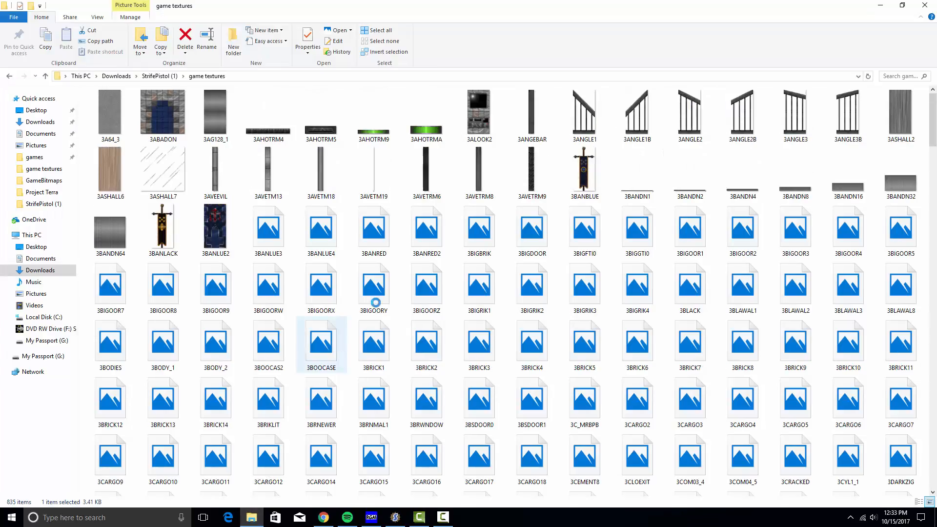
pyautogui.scroll(-5, 440, 273)
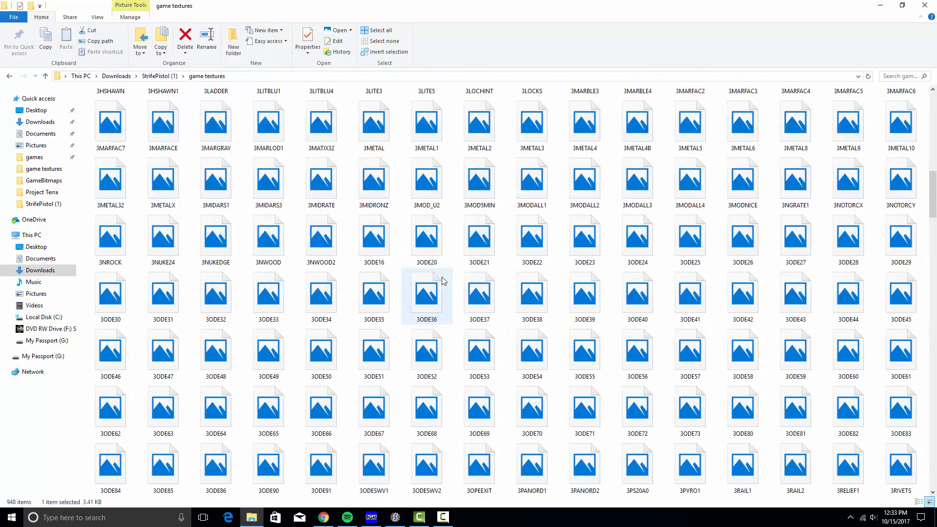
pyautogui.scroll(-5, 447, 293)
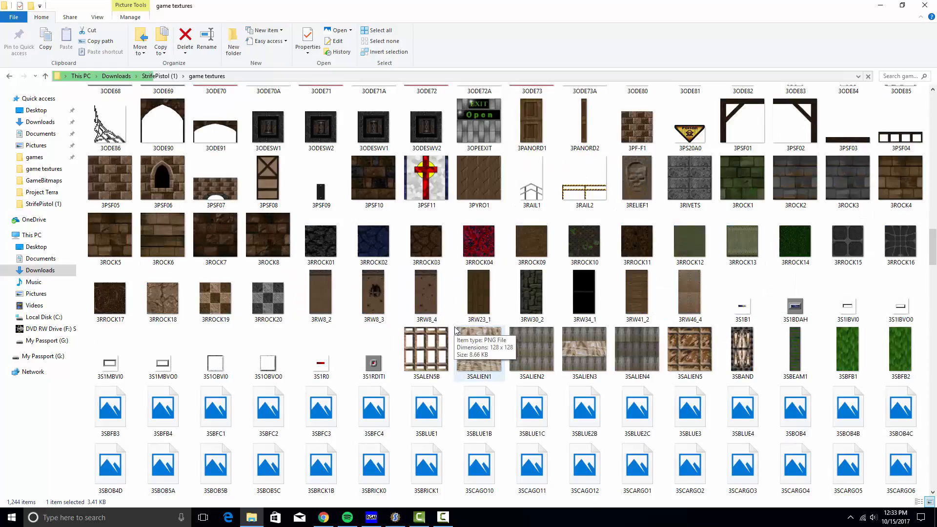
pyautogui.click(395, 517)
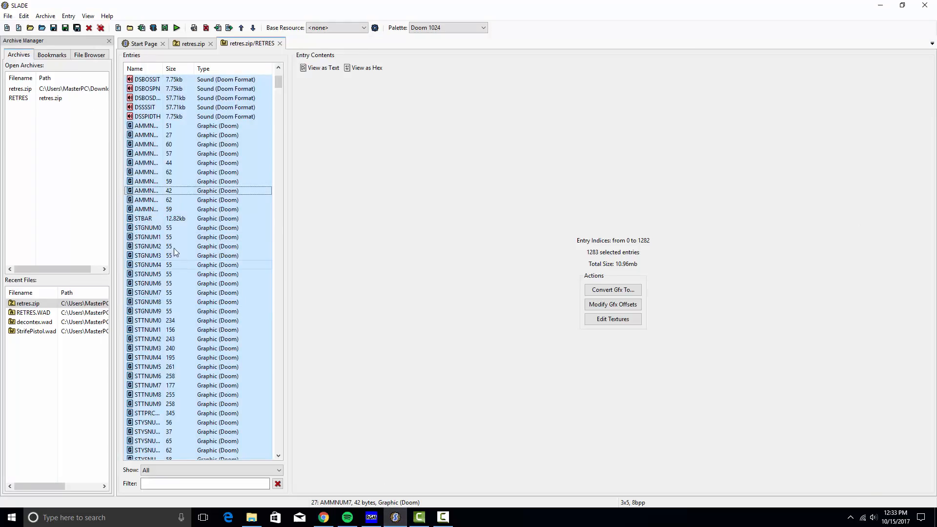
# Select the 16 sound entries and convert them from Doom sound to WAV
pyautogui.scroll(5, 175, 249)
pyautogui.click(141, 117)
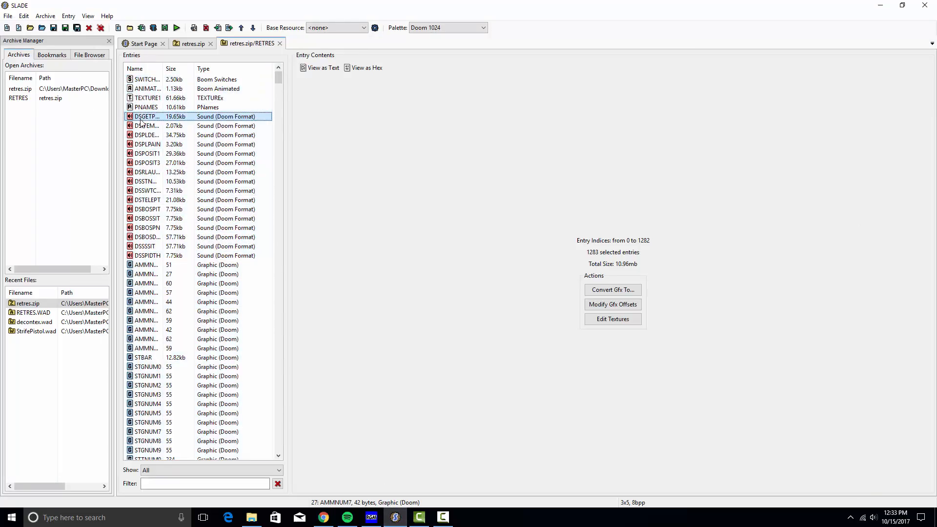
pyautogui.keyDown('ctrl'); pyautogui.click(149, 246); pyautogui.keyUp('ctrl')
pyautogui.keyDown('ctrl'); pyautogui.click(152, 256); pyautogui.keyUp('ctrl')
pyautogui.keyDown('shift'); pyautogui.click(151, 256); pyautogui.keyUp('shift')
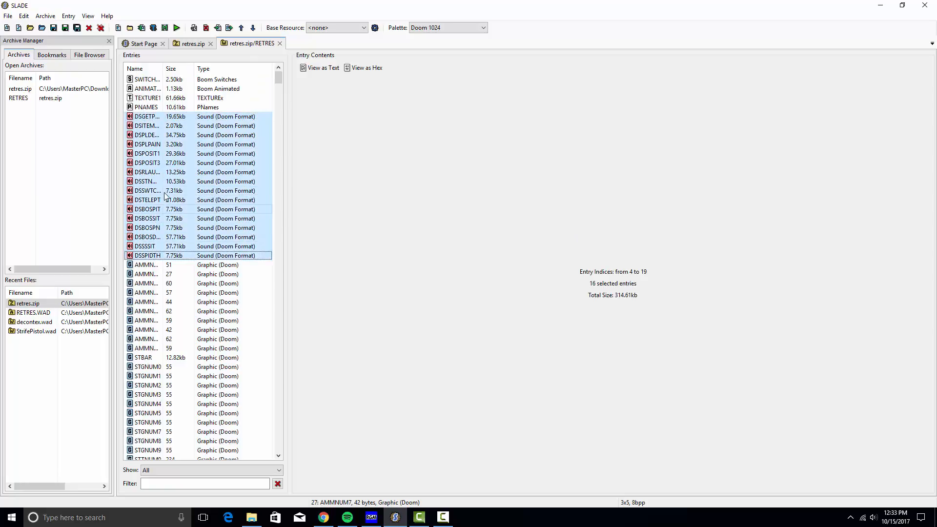
pyautogui.rightClick(166, 192)
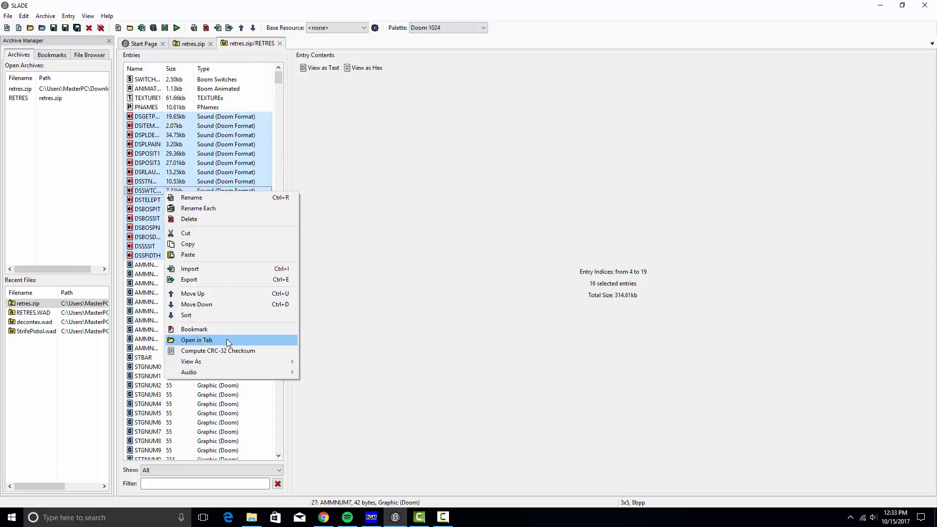
pyautogui.moveTo(244, 371)
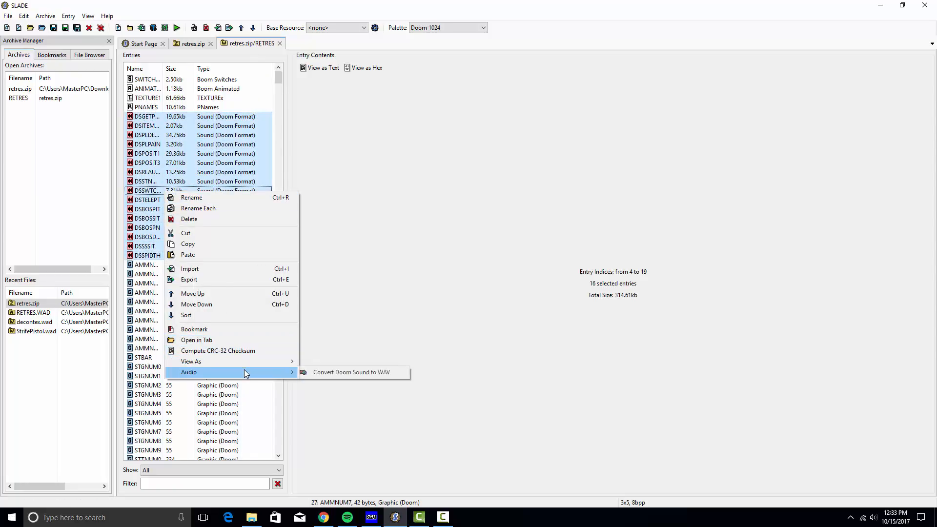
pyautogui.click(350, 375)
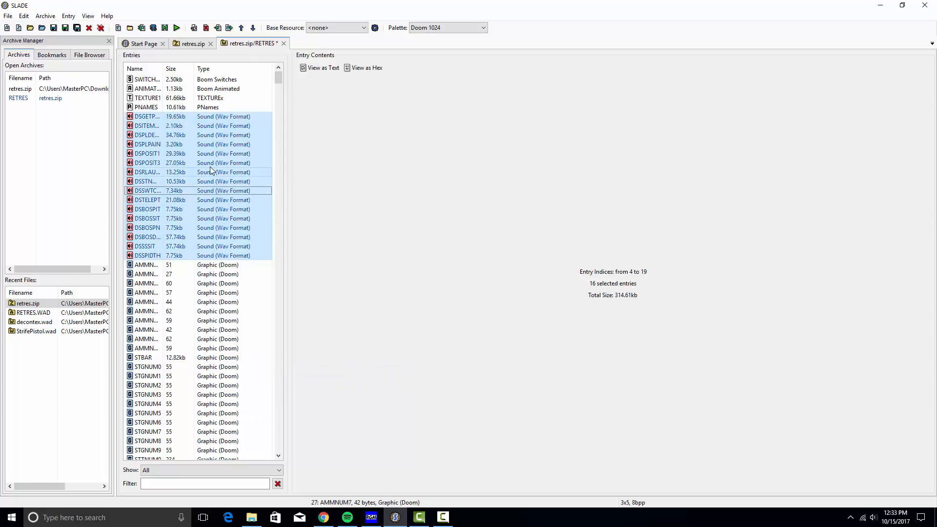
# Export the converted sound entries into the game textures folder
pyautogui.rightClick(211, 170)
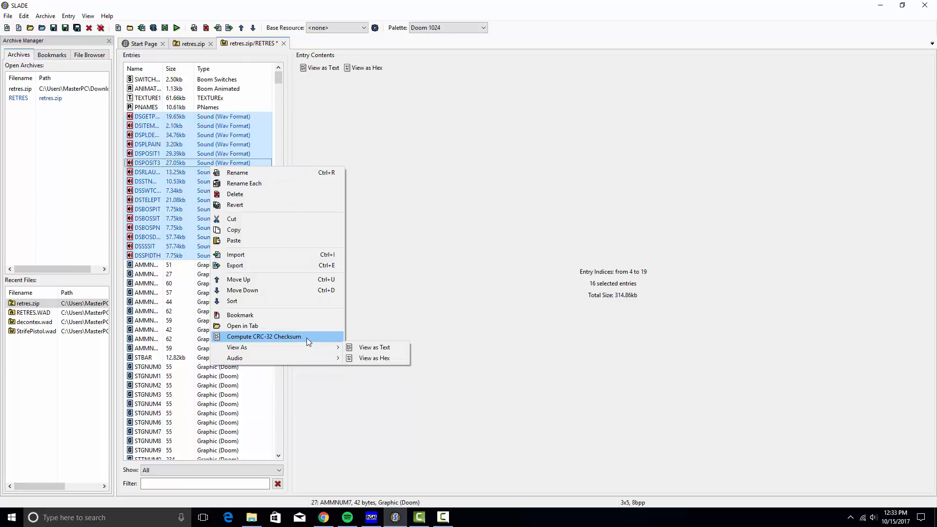
pyautogui.moveTo(303, 357)
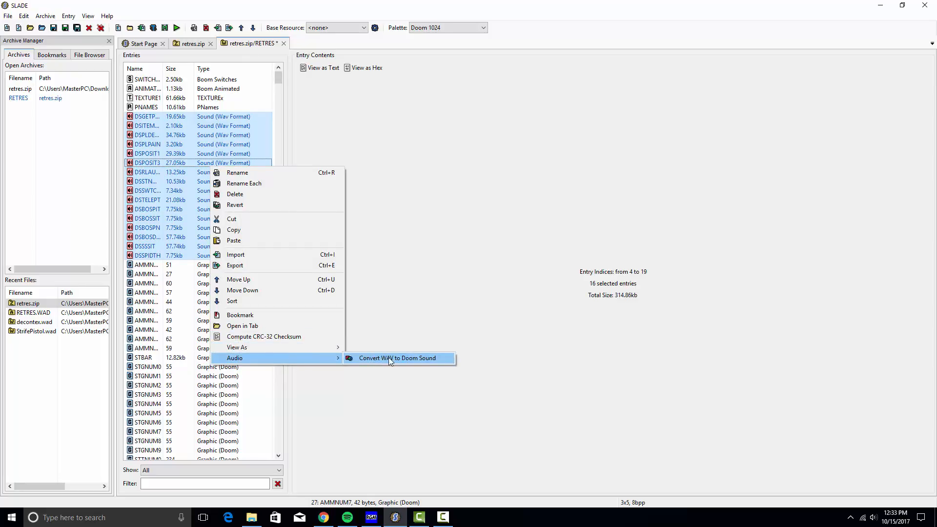
pyautogui.click(268, 264)
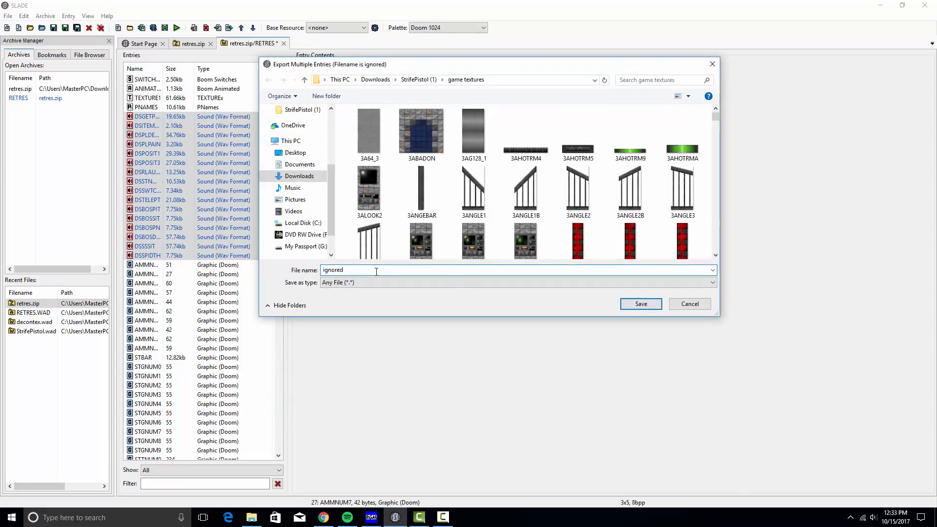
pyautogui.click(641, 304)
pyautogui.rightClick(185, 115)
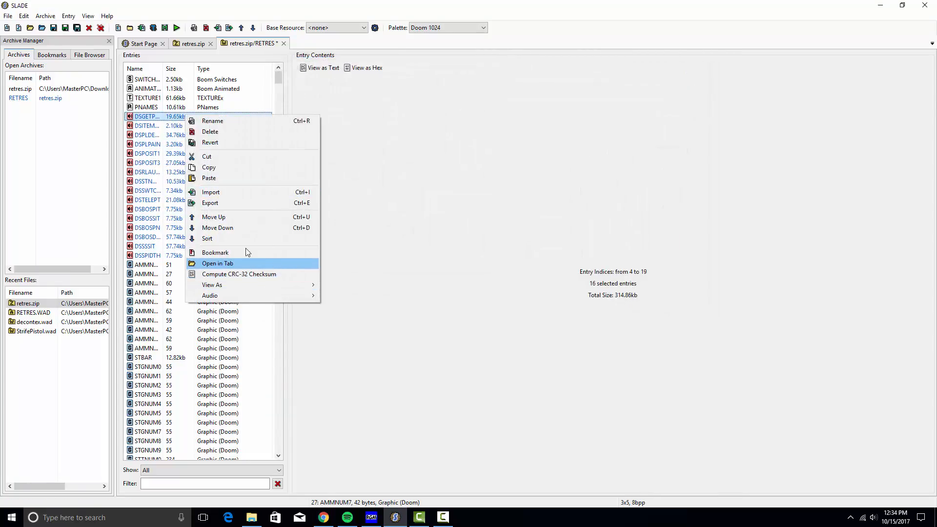
# Start a single-entry export of DSGETPOW, then cancel it
pyautogui.click(162, 121)
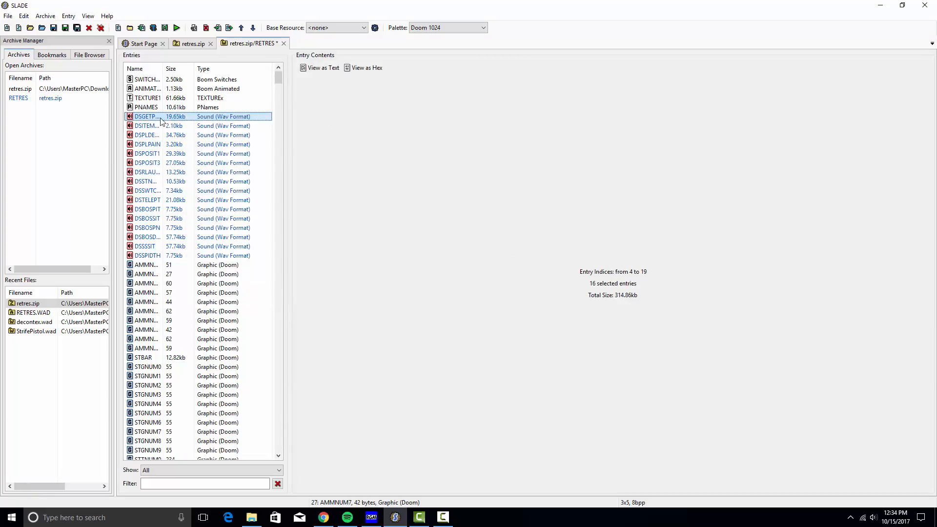
pyautogui.rightClick(189, 116)
pyautogui.click(239, 204)
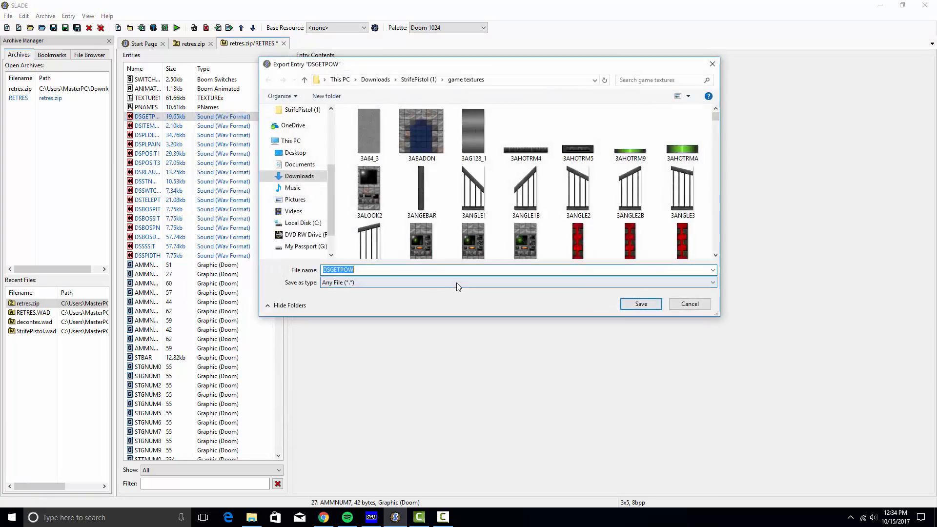
pyautogui.click(745, 303)
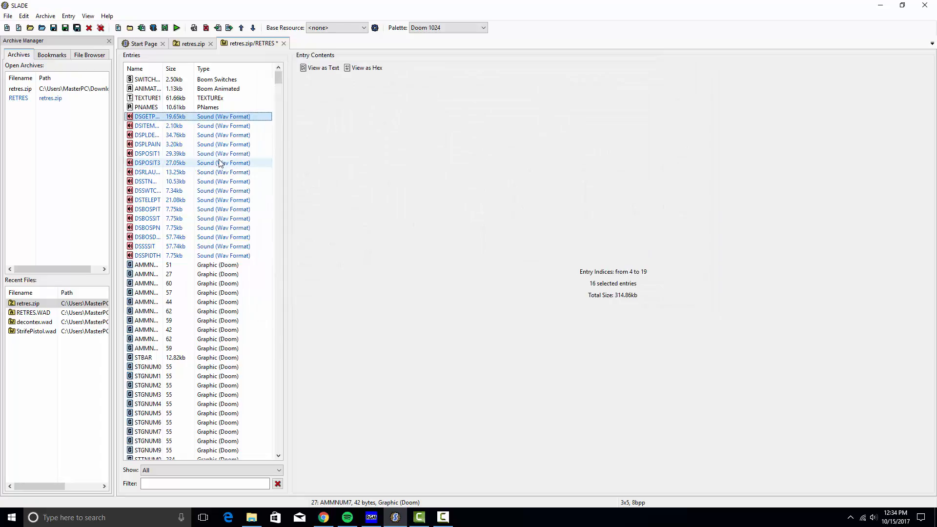
# Open DSGETPOW in its own tab and reopen retres.zip from Recent Files
pyautogui.rightClick(218, 118)
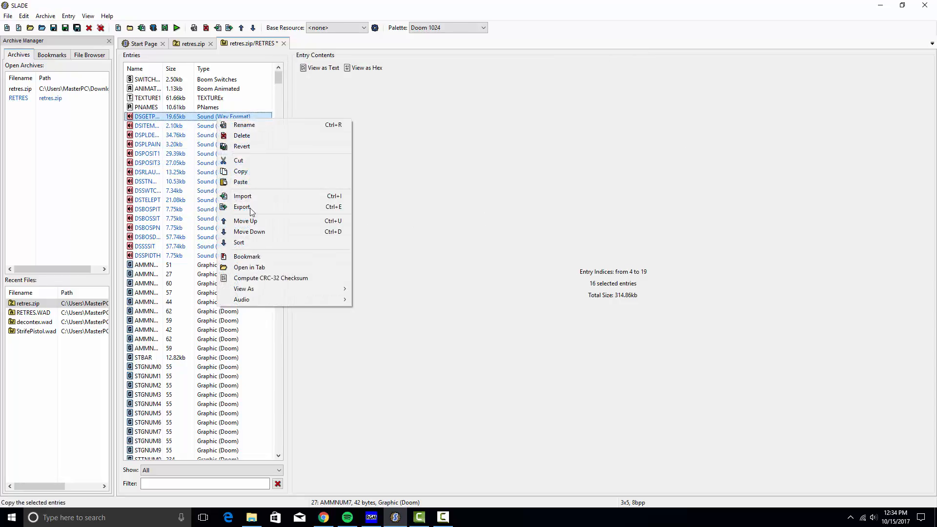
pyautogui.click(291, 268)
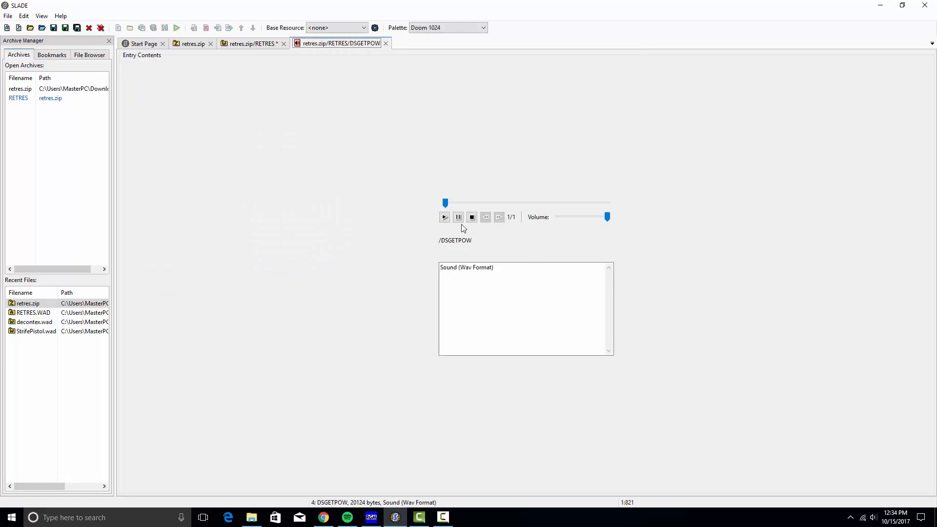
pyautogui.doubleClick(42, 304)
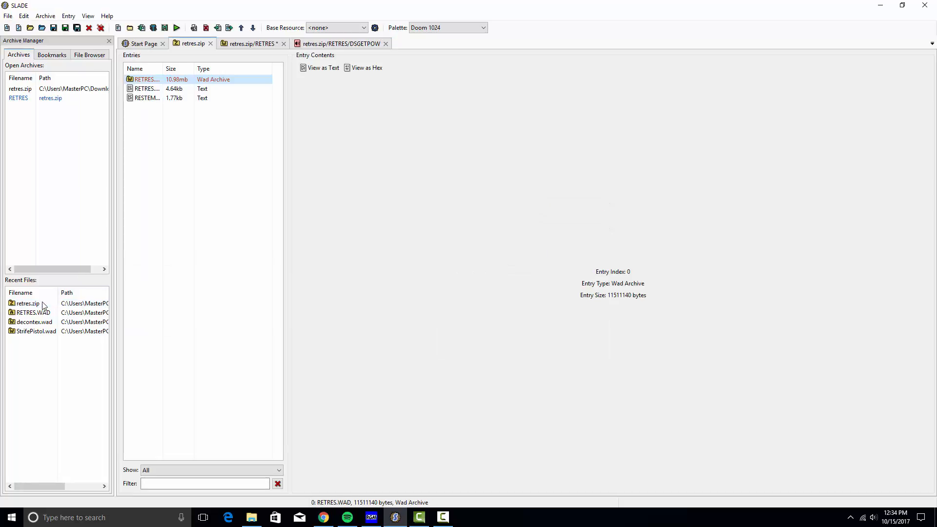
# Open RETRES.WAD and export DSGETPOW, renaming the file to DSGETPOW.wav
pyautogui.doubleClick(147, 81)
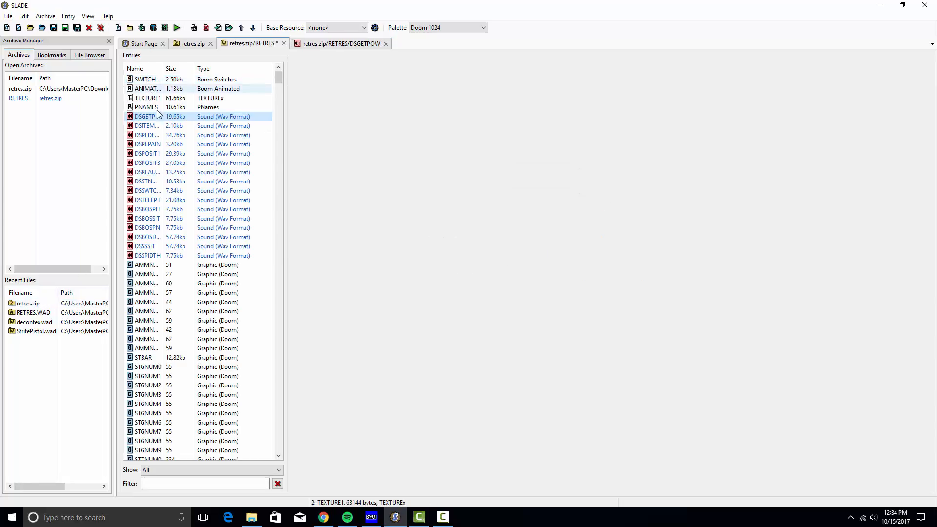
pyautogui.rightClick(157, 116)
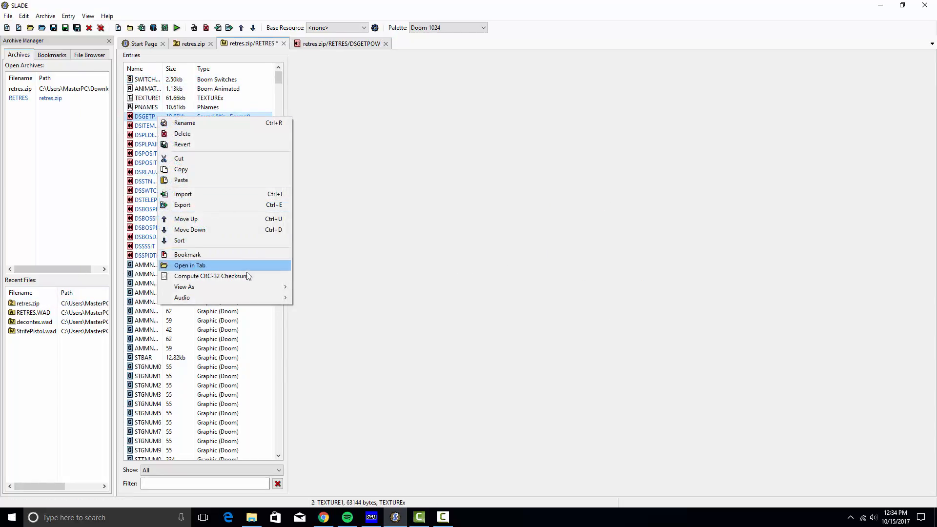
pyautogui.moveTo(263, 299)
pyautogui.click(195, 207)
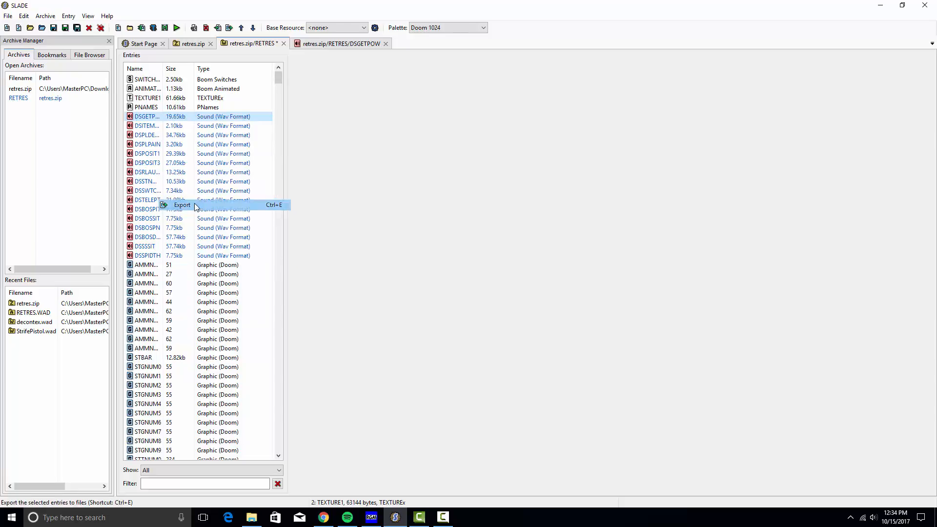
pyautogui.click(373, 273)
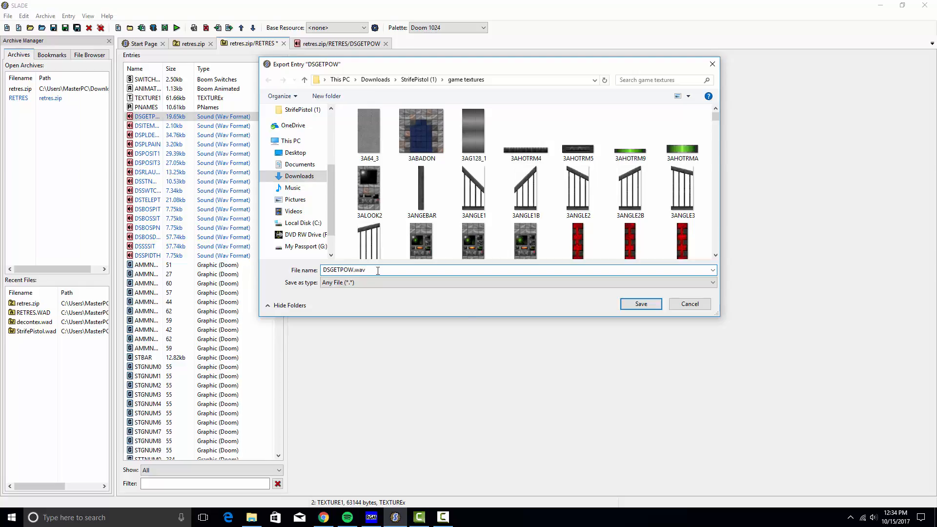
# Save DSGETPOW.wav into game textures and switch to File Explorer
pyautogui.click(629, 306)
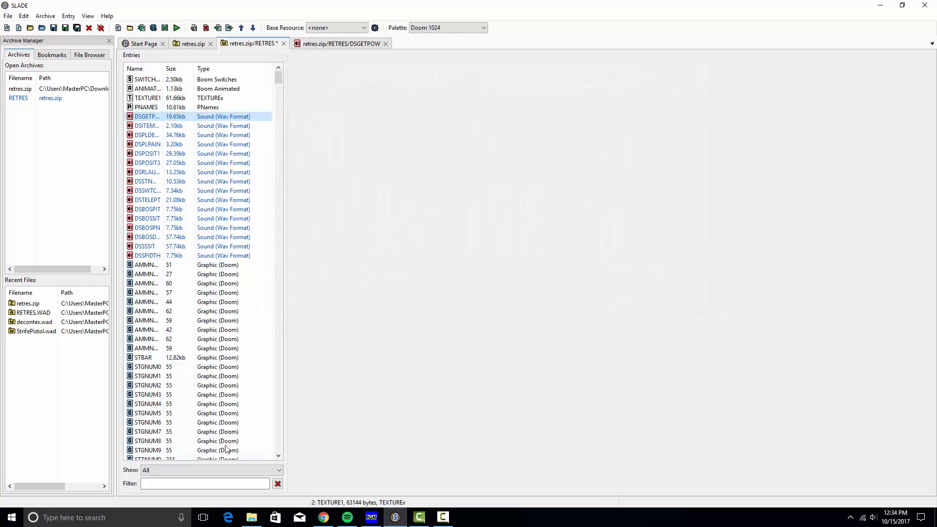
pyautogui.click(251, 517)
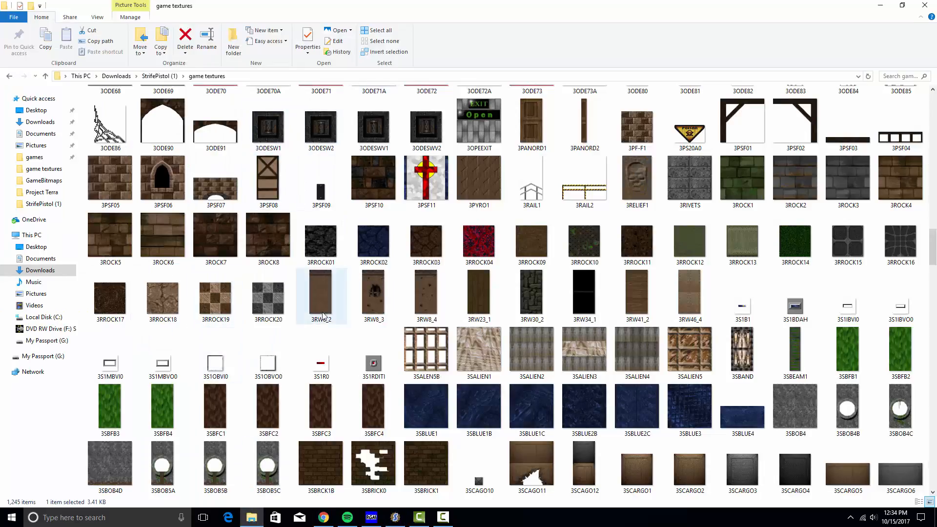
pyautogui.scroll(6, 317, 293)
# Search game textures for .wav, play DSGETPOW.wav, then close Groove Music and Explorer
pyautogui.click(891, 76)
pyautogui.write('.')
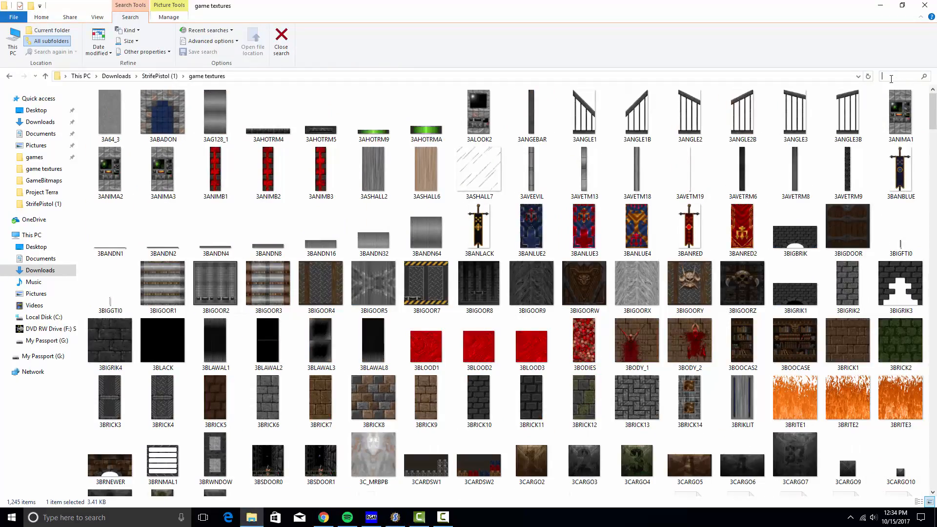
pyautogui.write('wav')
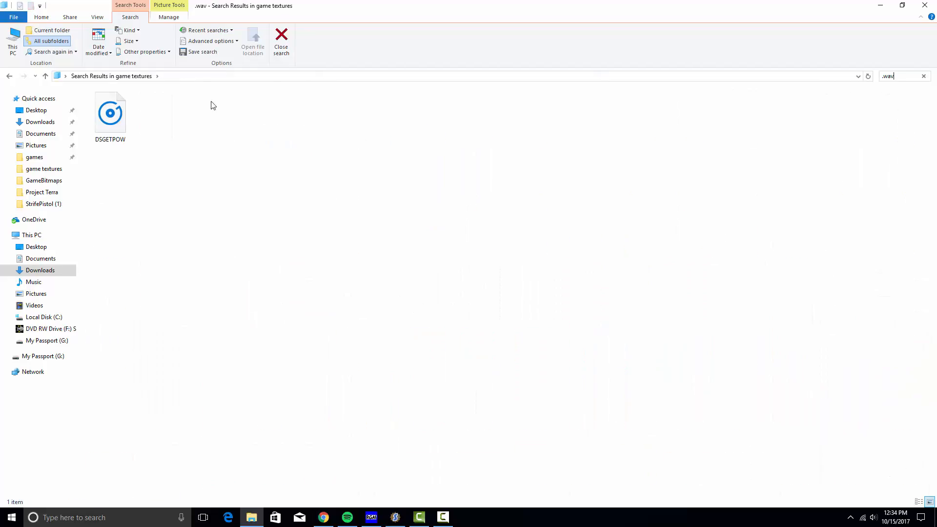
pyautogui.doubleClick(124, 124)
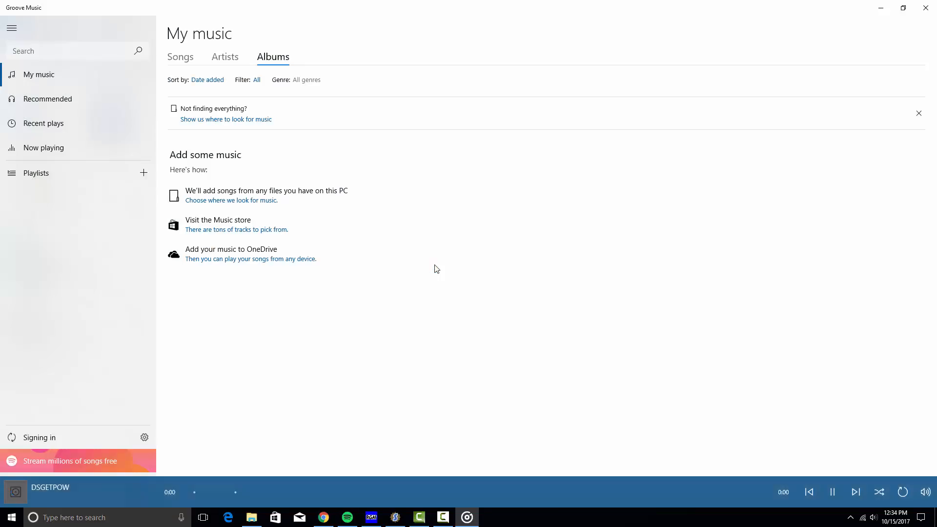
pyautogui.click(926, 8)
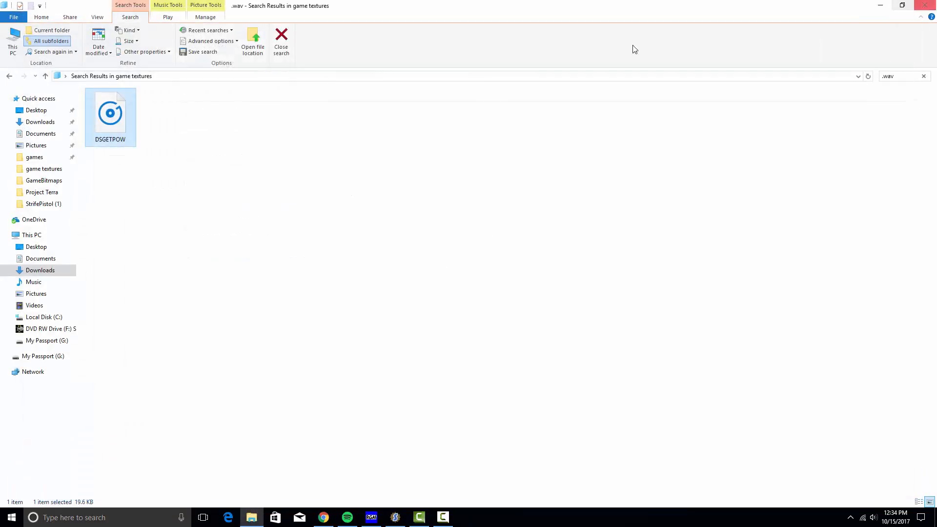
pyautogui.click(925, 4)
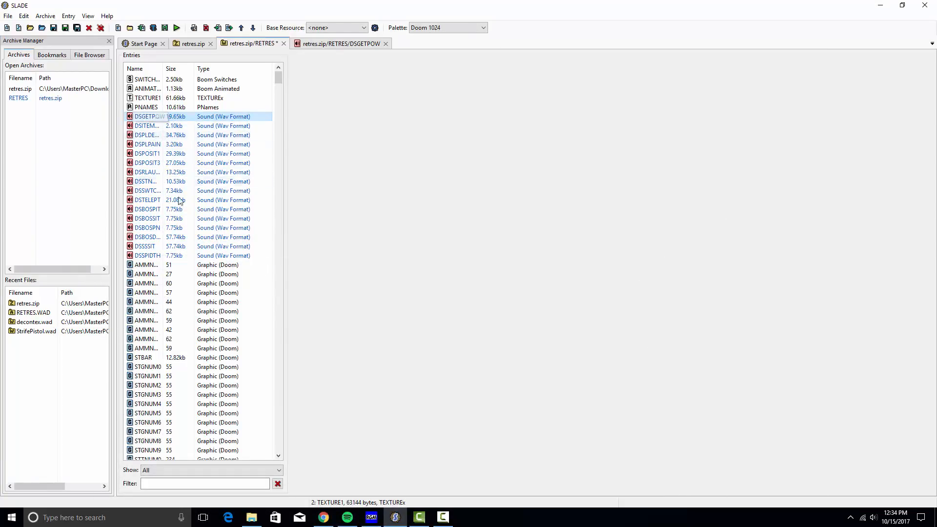
# Export all 16 selected sound entries as .wav files into the game textures folder
pyautogui.keyDown('shift'); pyautogui.click(163, 258); pyautogui.keyUp('shift')
pyautogui.rightClick(163, 260)
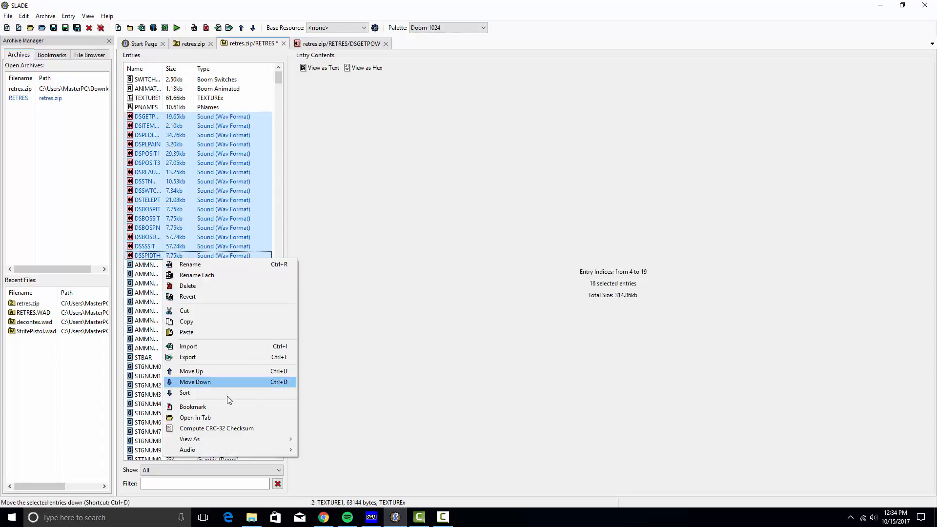
pyautogui.click(215, 356)
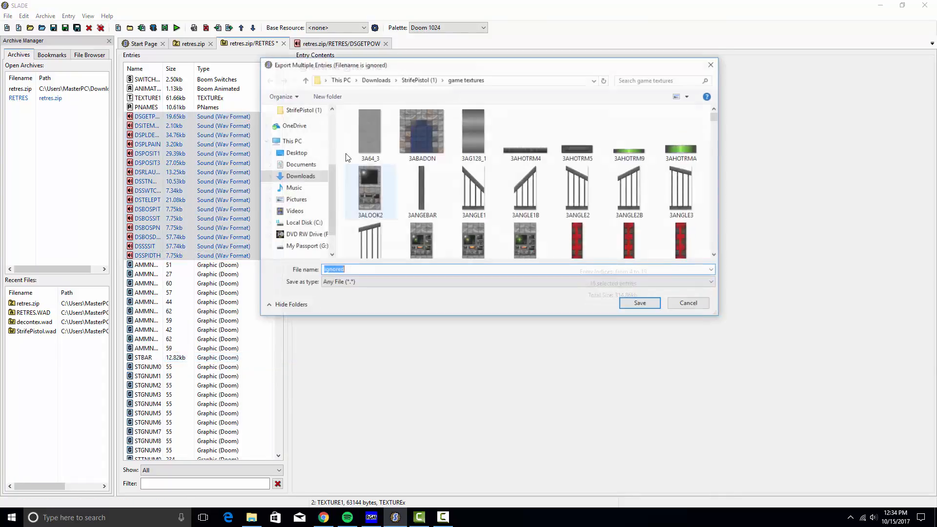
pyautogui.click(381, 271)
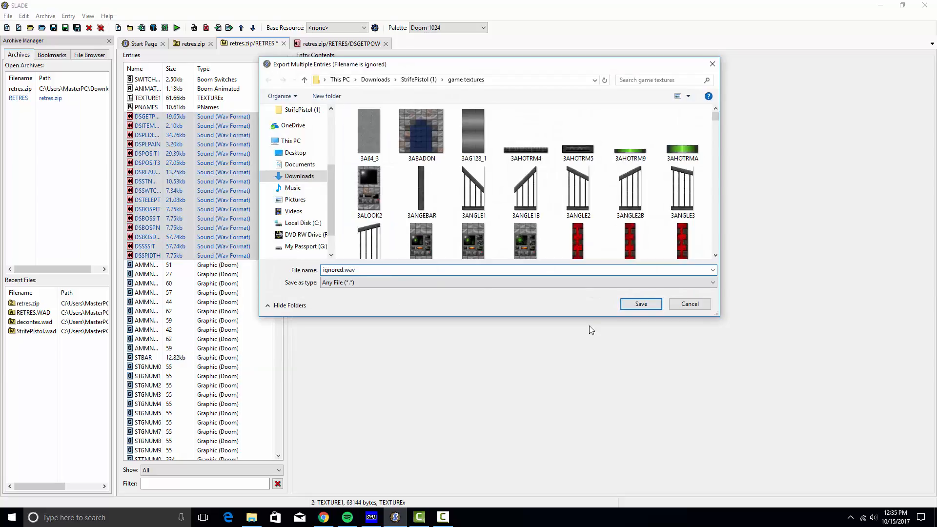
pyautogui.click(640, 304)
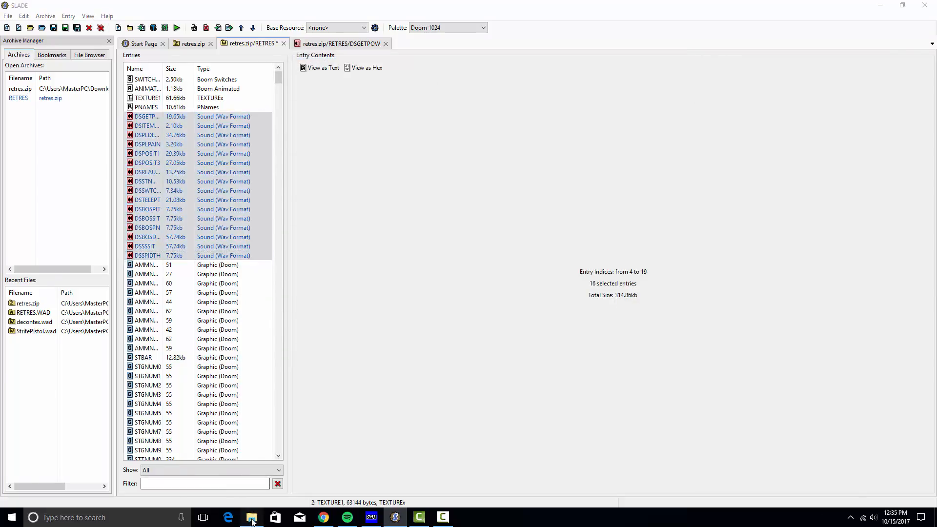
pyautogui.click(252, 518)
# Play the exported DSTELEPT sound, close the music player, and return to Raycasting Game Maker
pyautogui.click(482, 127)
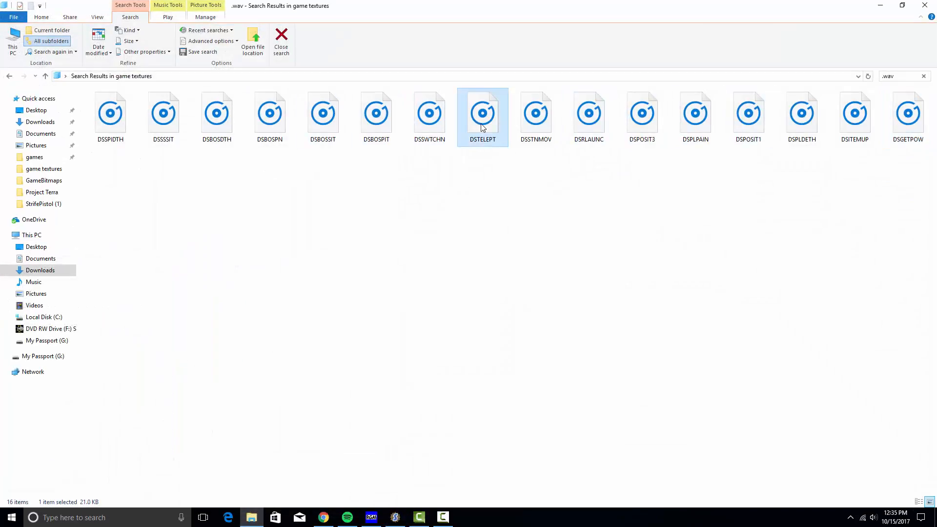
pyautogui.doubleClick(482, 127)
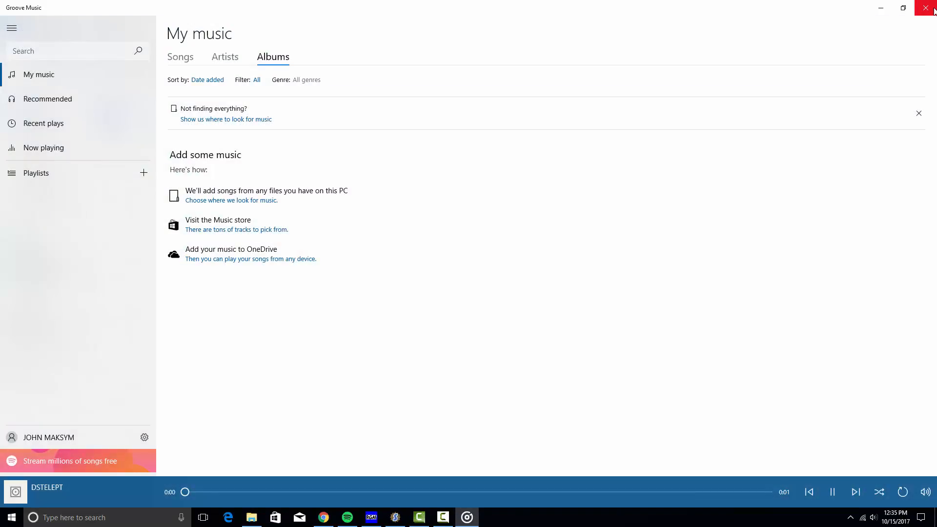
pyautogui.click(934, 9)
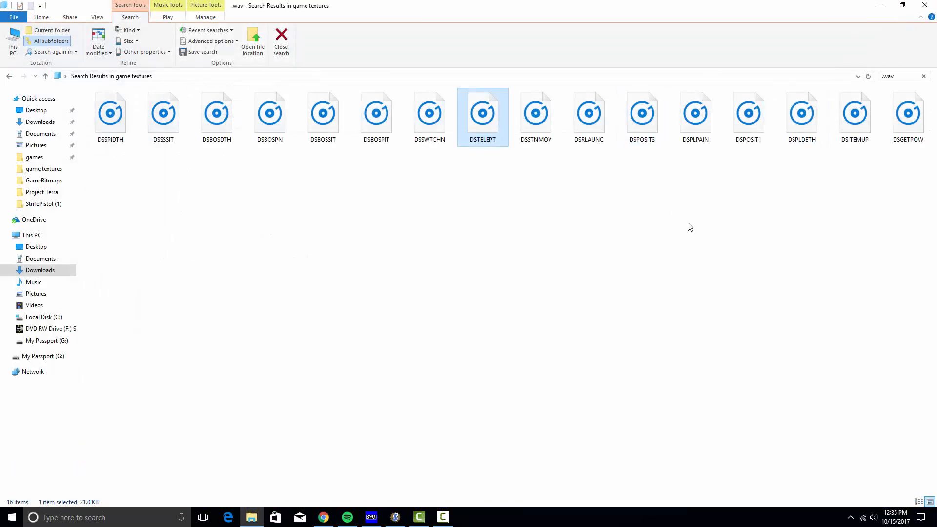
pyautogui.click(370, 516)
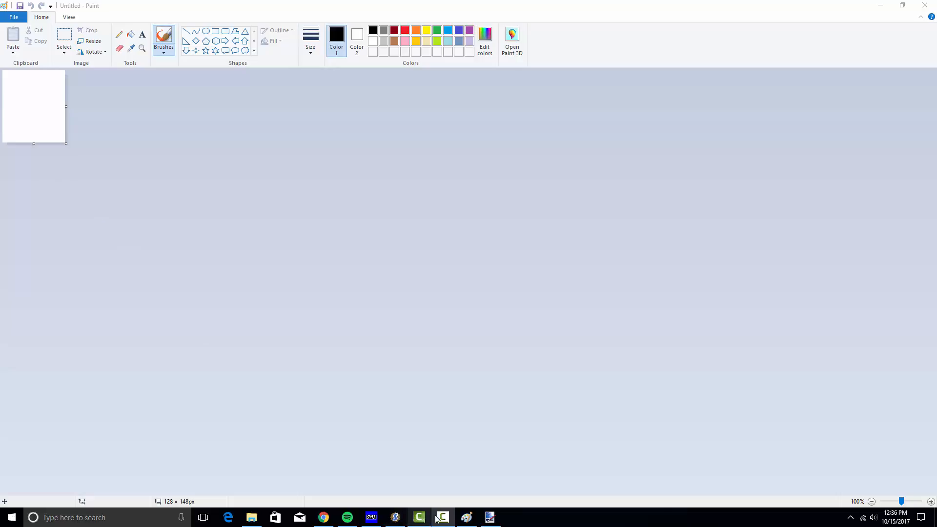
# Try importing a floor slot 1 texture from game textures, then cancel when no bitmaps appear
pyautogui.click(371, 518)
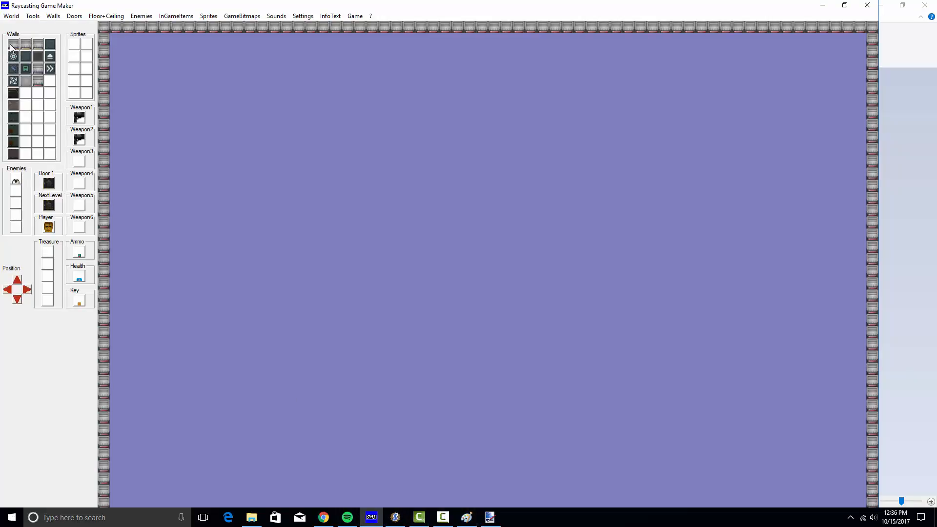
pyautogui.click(106, 16)
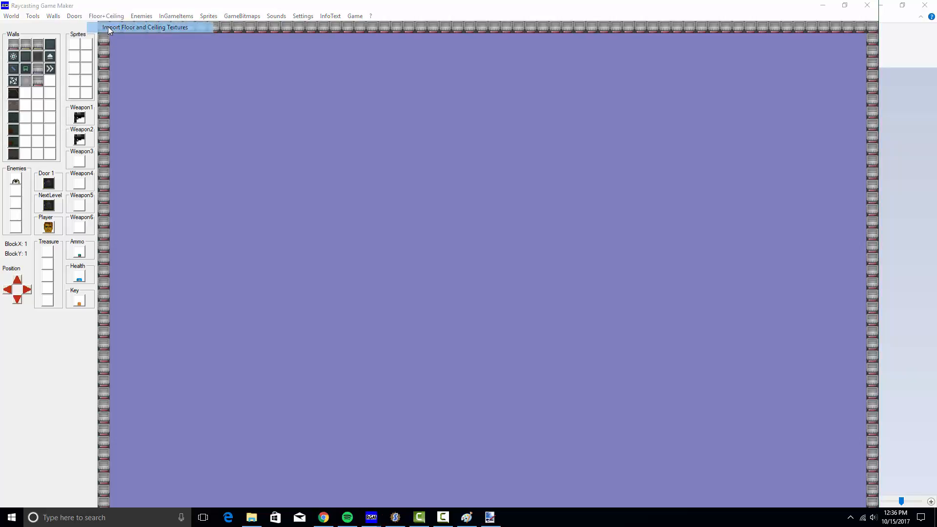
pyautogui.click(108, 28)
pyautogui.click(405, 201)
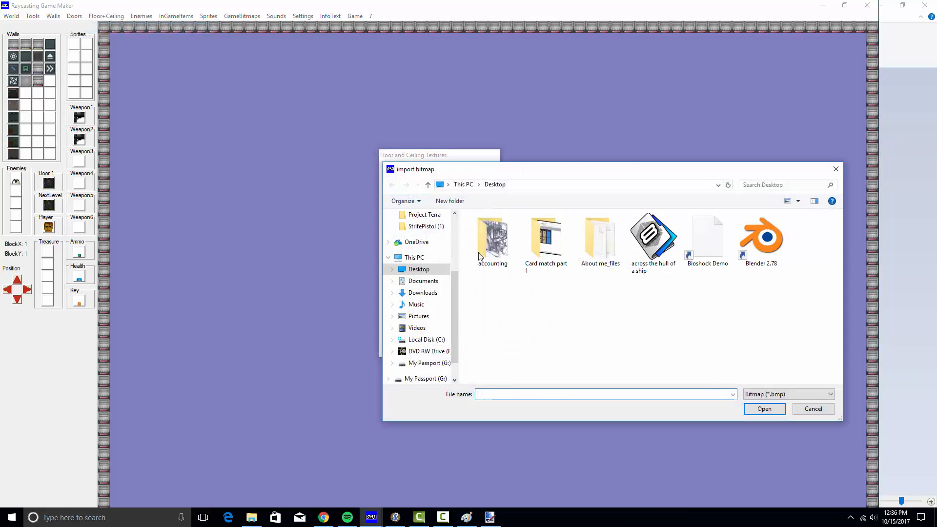
pyautogui.click(423, 229)
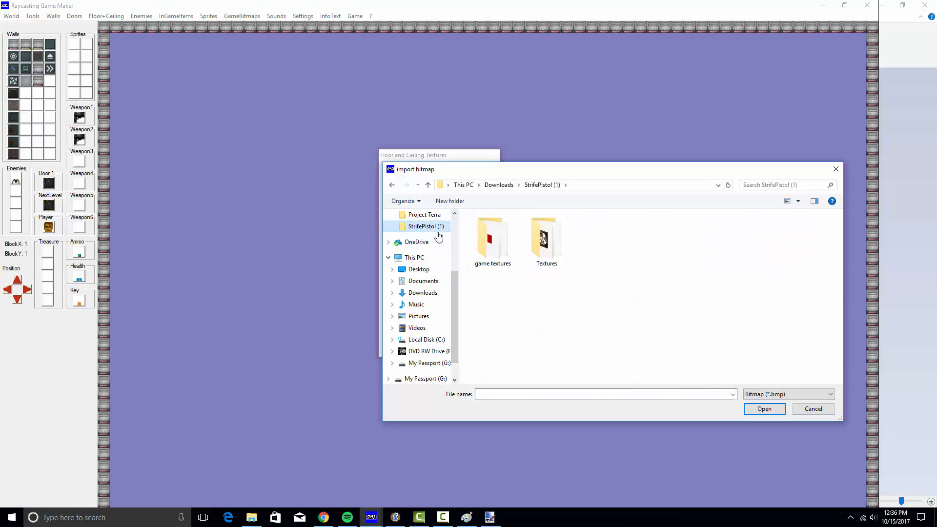
pyautogui.doubleClick(494, 241)
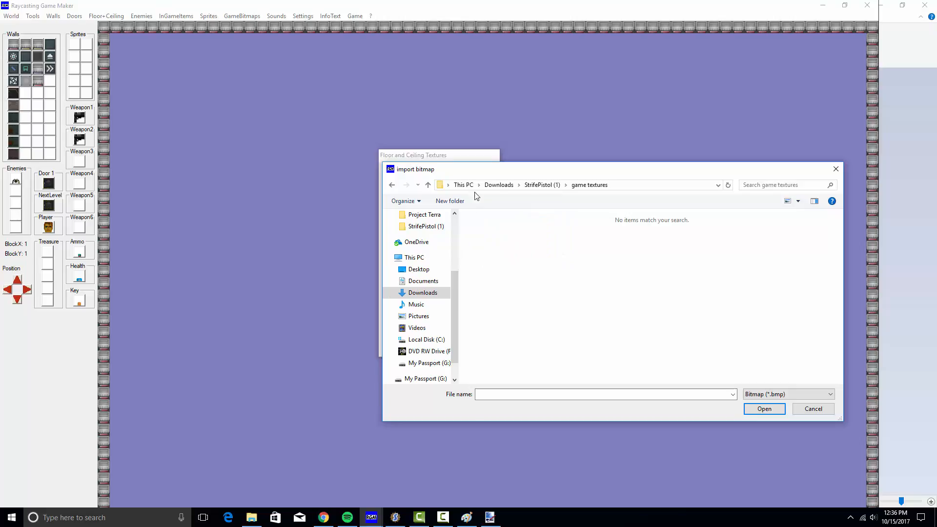
pyautogui.click(836, 171)
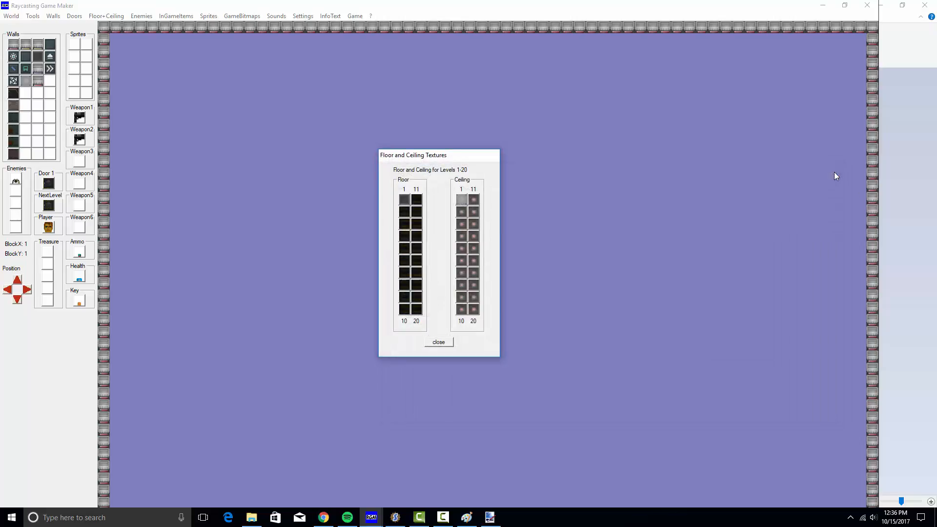
pyautogui.click(468, 517)
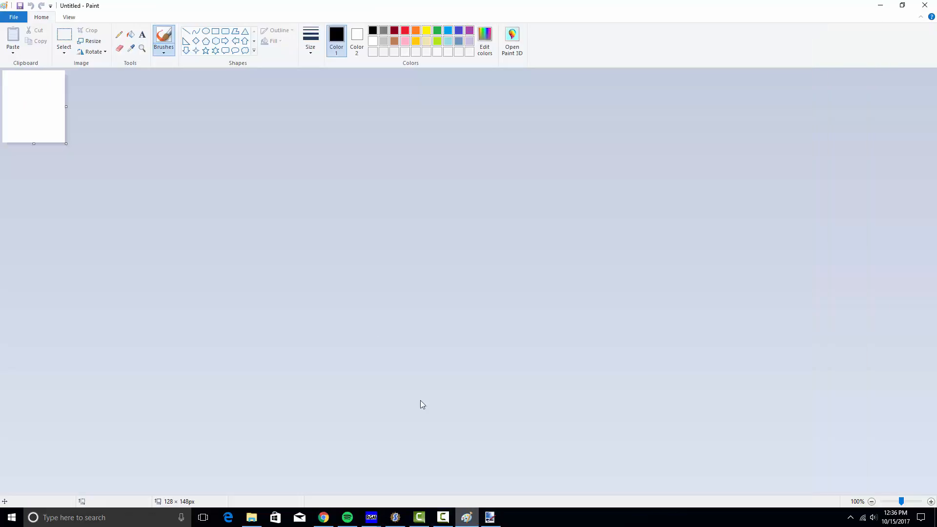
# Resize the Paint canvas to 110 × 128 pixels
pyautogui.click(93, 42)
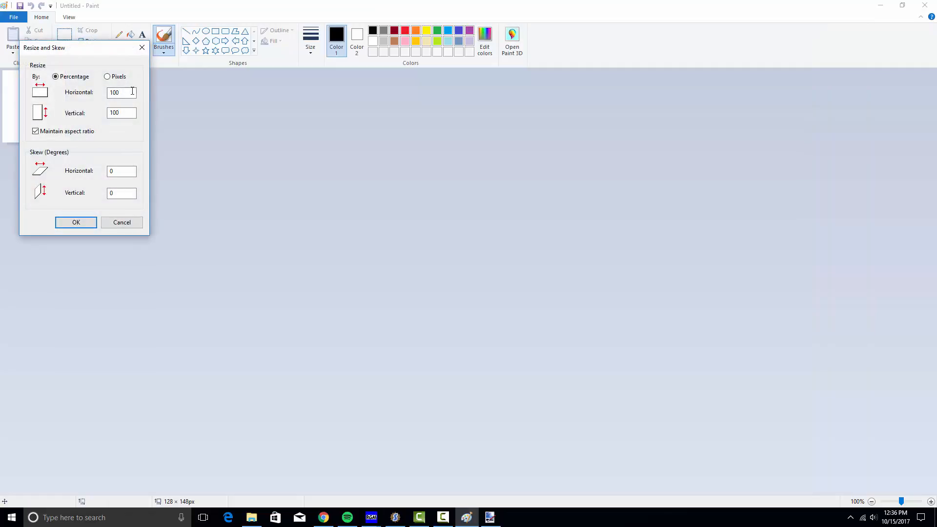
pyautogui.click(118, 78)
pyautogui.moveTo(128, 112); pyautogui.dragTo(102, 117)
pyautogui.write('1')
pyautogui.click(76, 223)
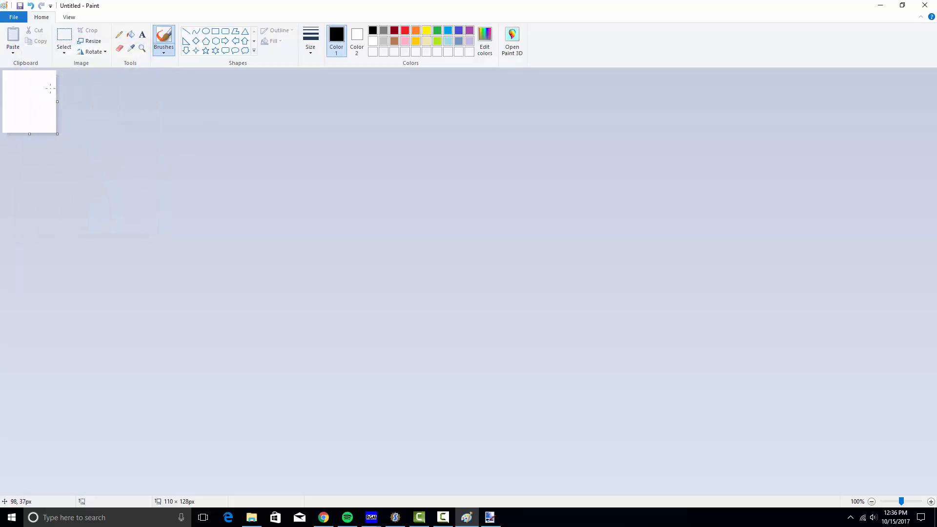
pyautogui.click(97, 43)
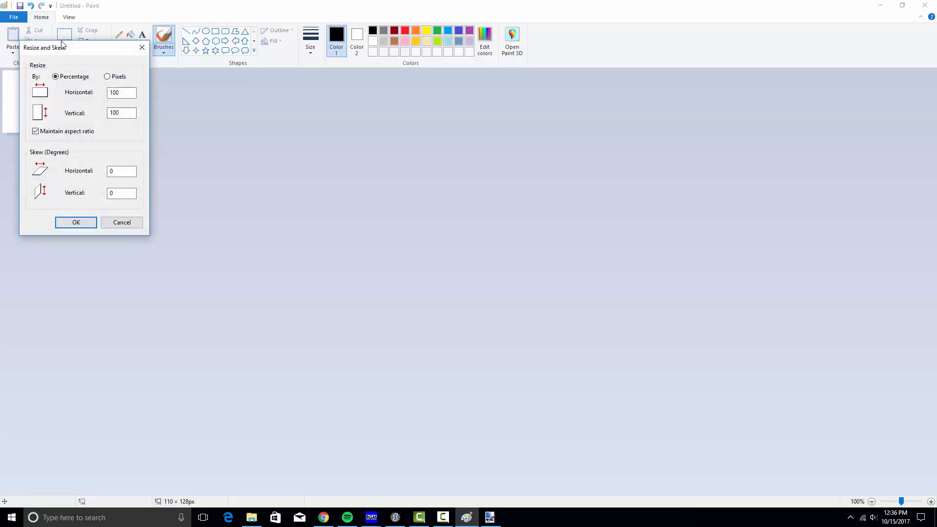
pyautogui.click(142, 47)
# Fill the whole canvas with black
pyautogui.click(131, 34)
pyautogui.click(21, 100)
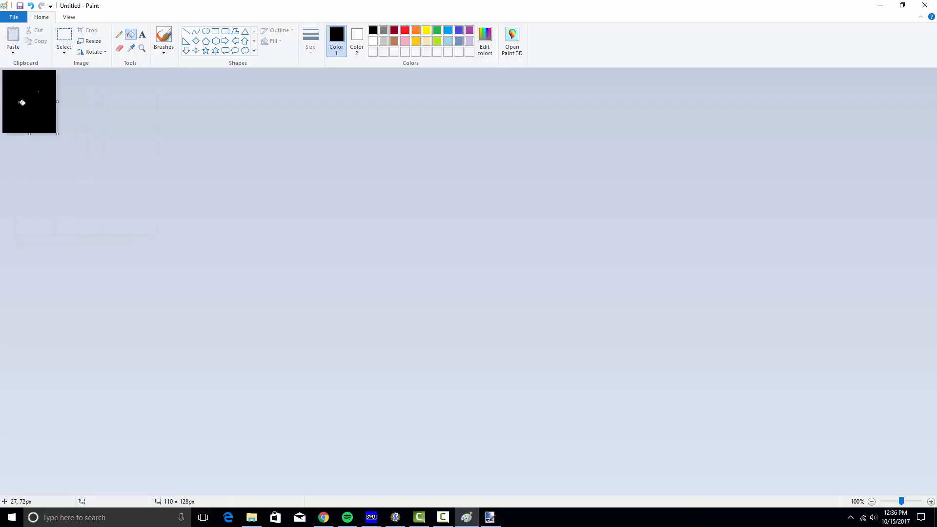
pyautogui.keyDown('ctrl'); pyautogui.scroll(4, 46, 89); pyautogui.keyUp('ctrl')
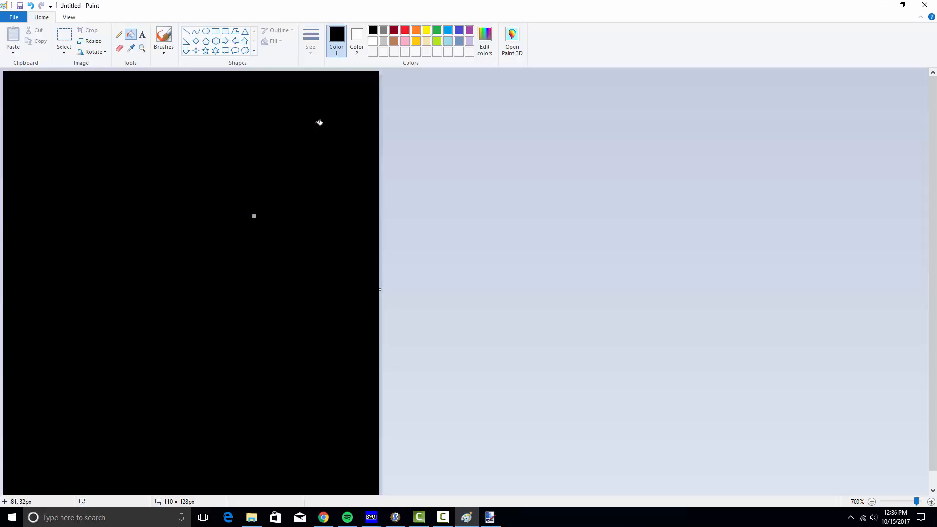
# Draw a white smiley face with two eyes and a smile using the eraser
pyautogui.click(118, 34)
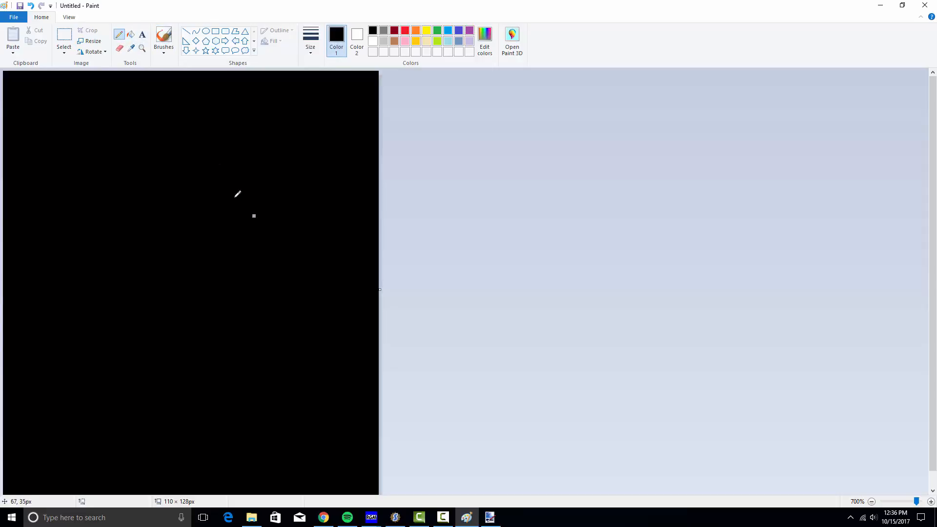
pyautogui.click(394, 31)
pyautogui.click(119, 47)
pyautogui.moveTo(58, 269)
pyautogui.mouseDown()
pyautogui.moveTo(314, 278)
pyautogui.moveTo(322, 256)
pyautogui.mouseUp()
pyautogui.moveTo(268, 140); pyautogui.dragTo(265, 160)
pyautogui.moveTo(164, 149); pyautogui.dragTo(156, 163)
pyautogui.click(14, 17)
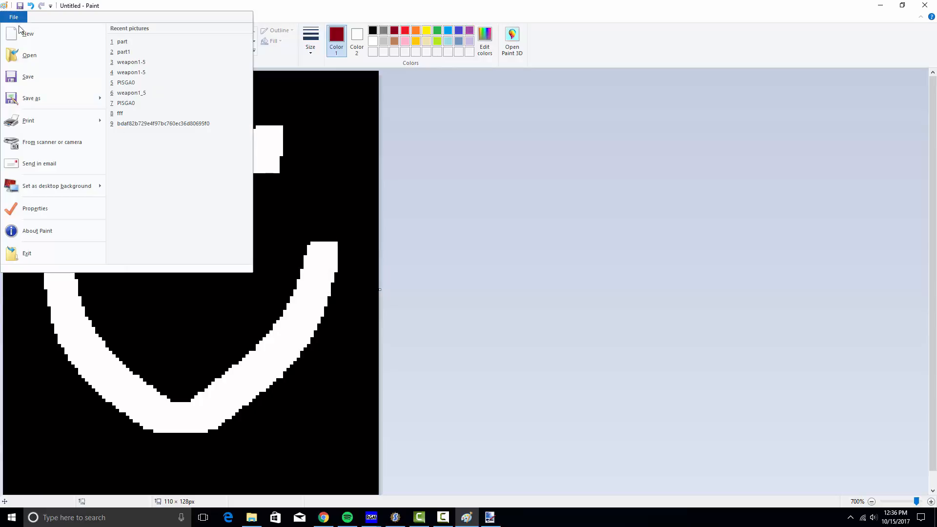
# Start Save As, then copy the game textures folder path via DSSSSIT's file location
pyautogui.click(55, 92)
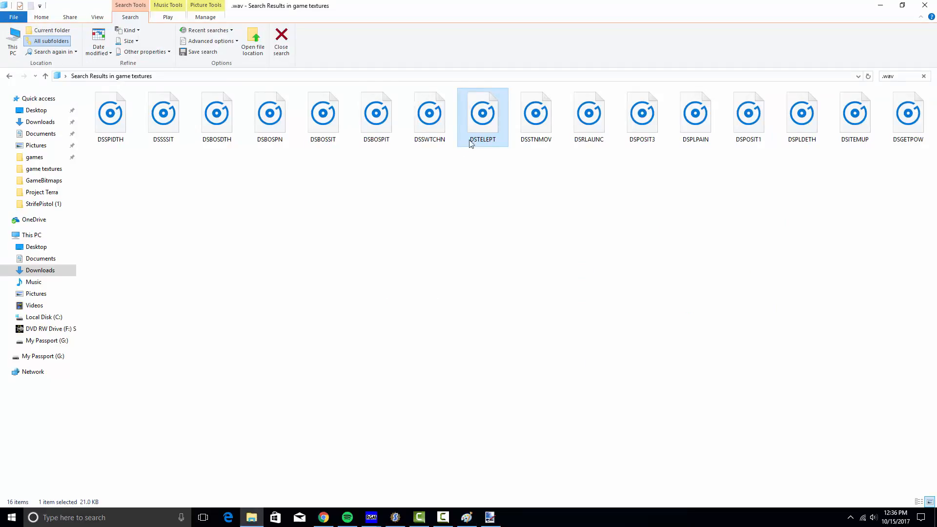
pyautogui.click(191, 76)
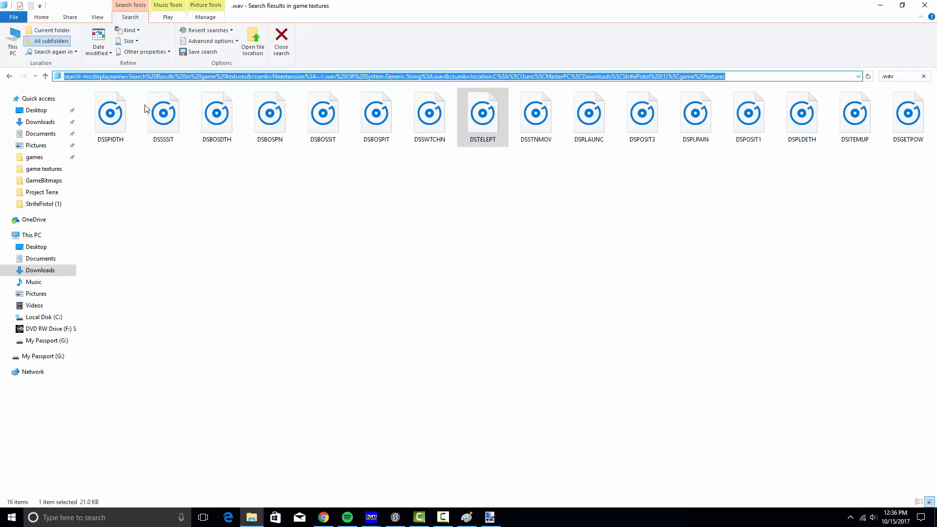
pyautogui.click(161, 121)
pyautogui.rightClick(157, 118)
pyautogui.click(196, 324)
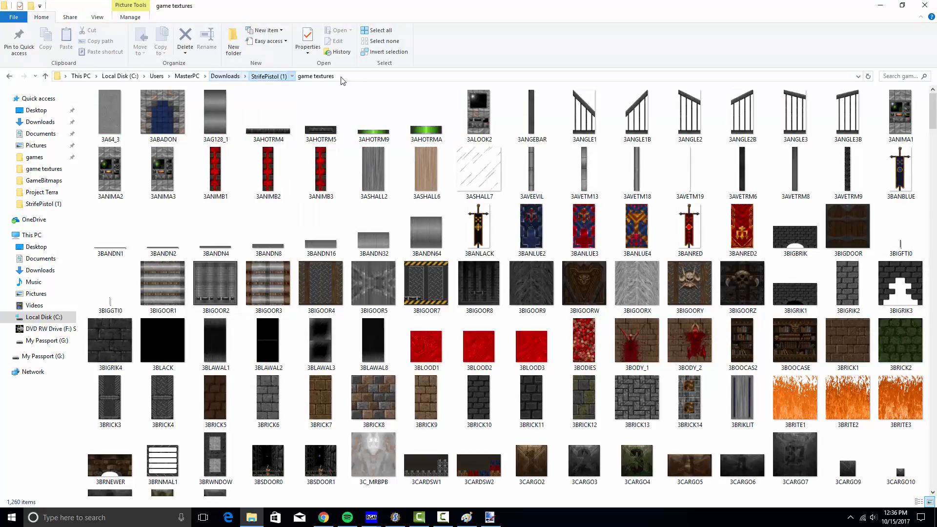
pyautogui.click(381, 77)
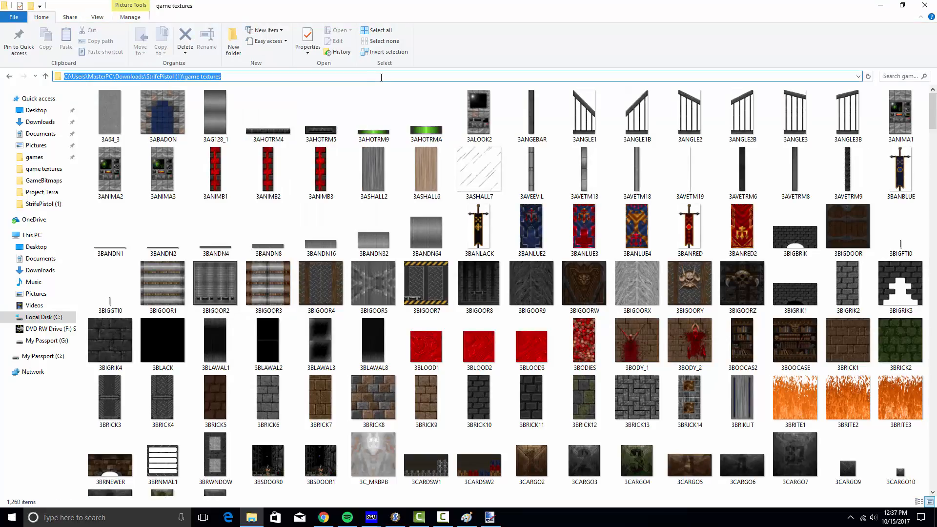
pyautogui.click(881, 5)
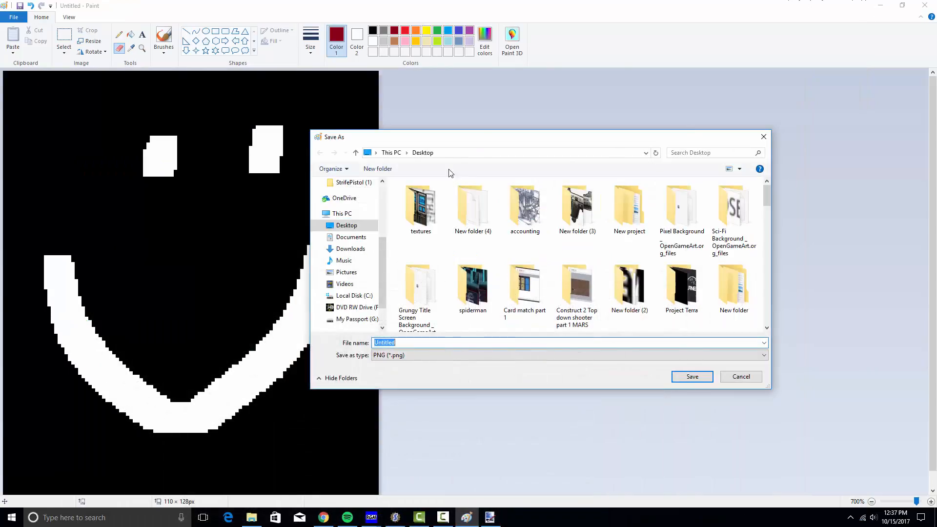
# Paste the game textures path into Save As and save the smiley as a 24-bit Bitmap
pyautogui.click(499, 152)
pyautogui.press('Return')
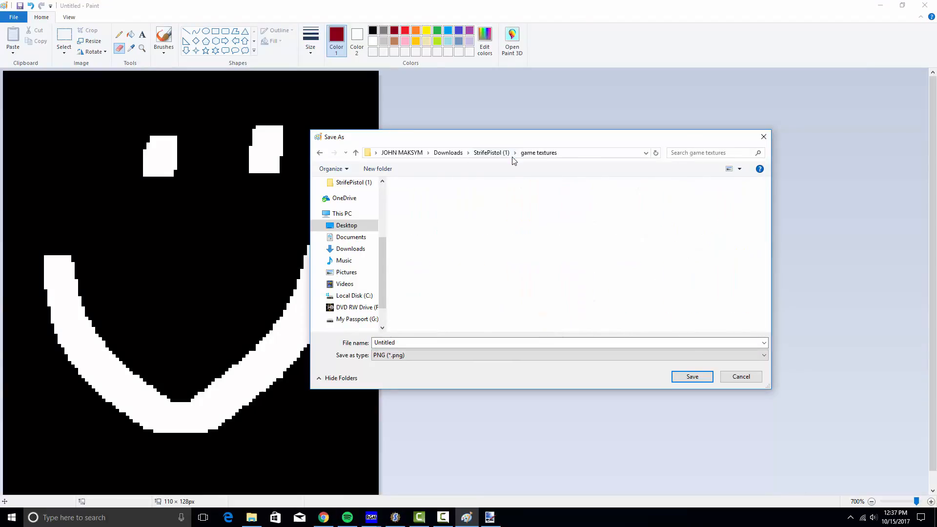
pyautogui.click(410, 355)
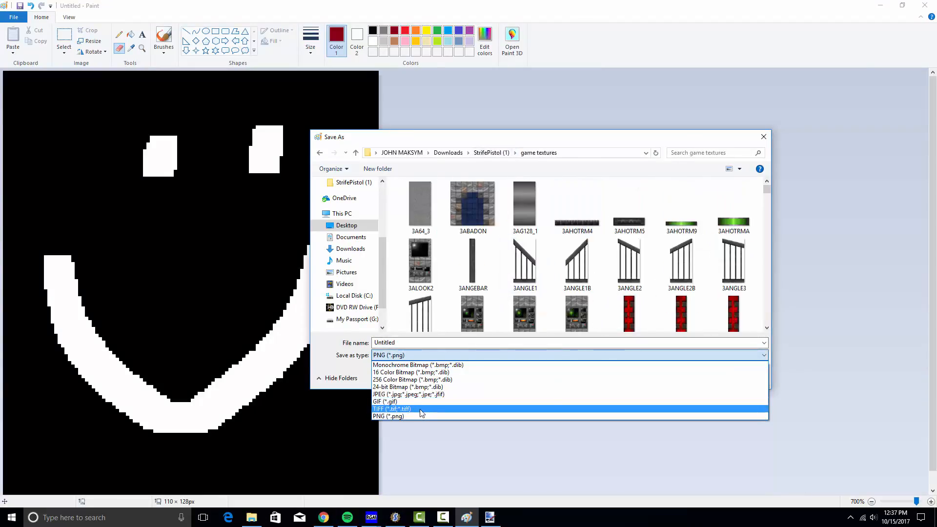
pyautogui.click(409, 387)
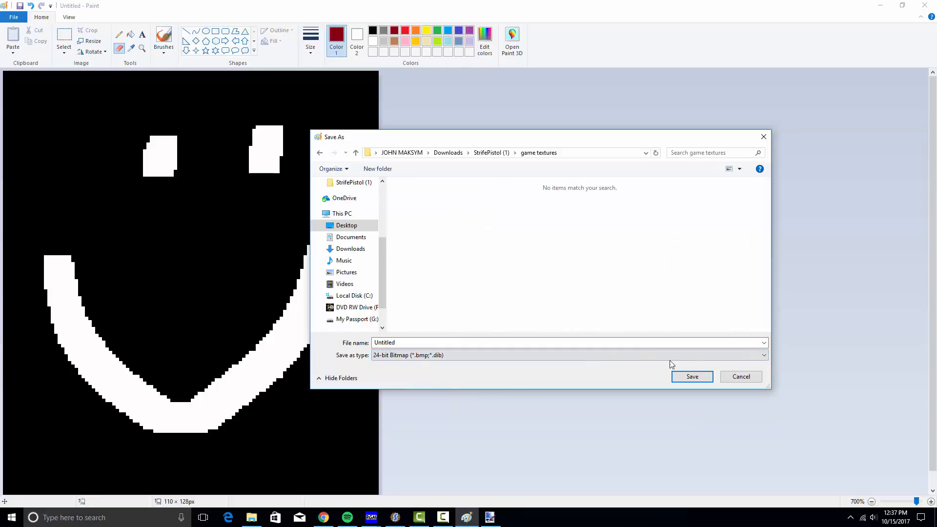
pyautogui.click(692, 377)
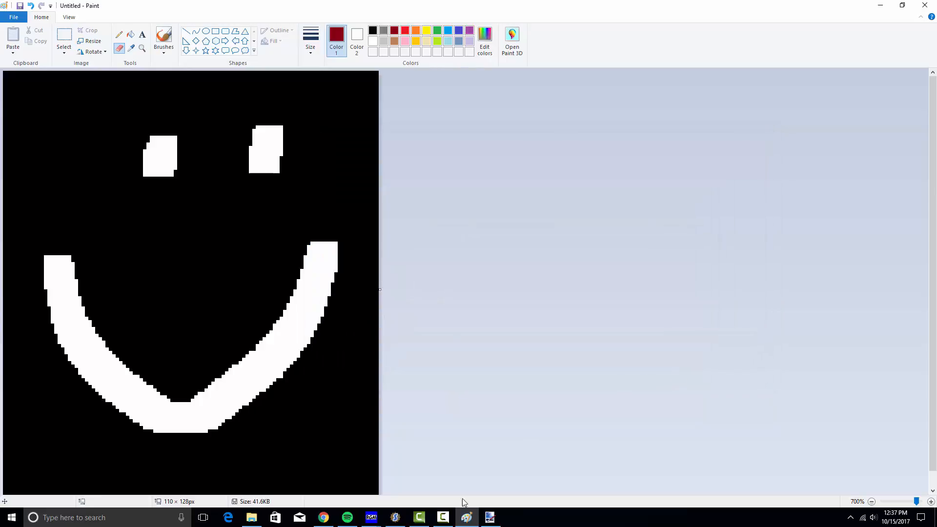
# Retry the floor slot 1 image import, cancel it, and close the Floor and Ceiling Textures window
pyautogui.click(490, 518)
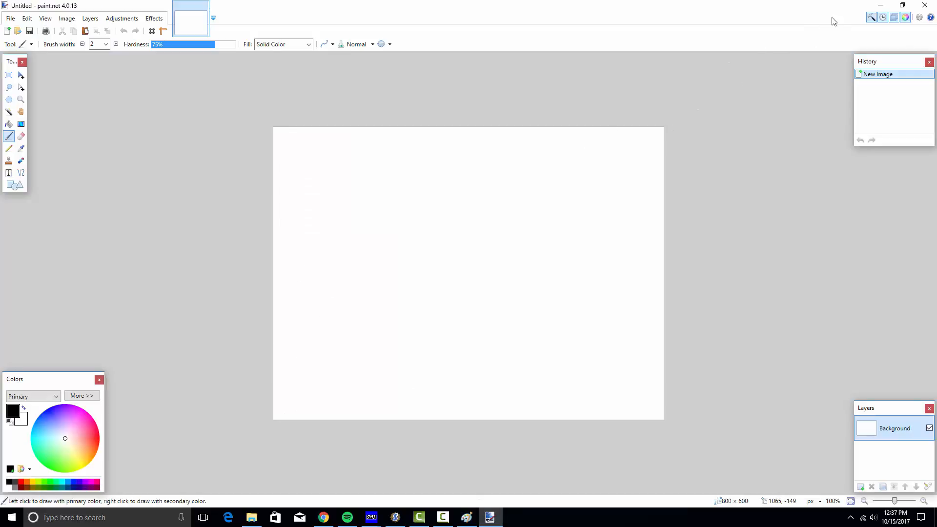
pyautogui.click(882, 5)
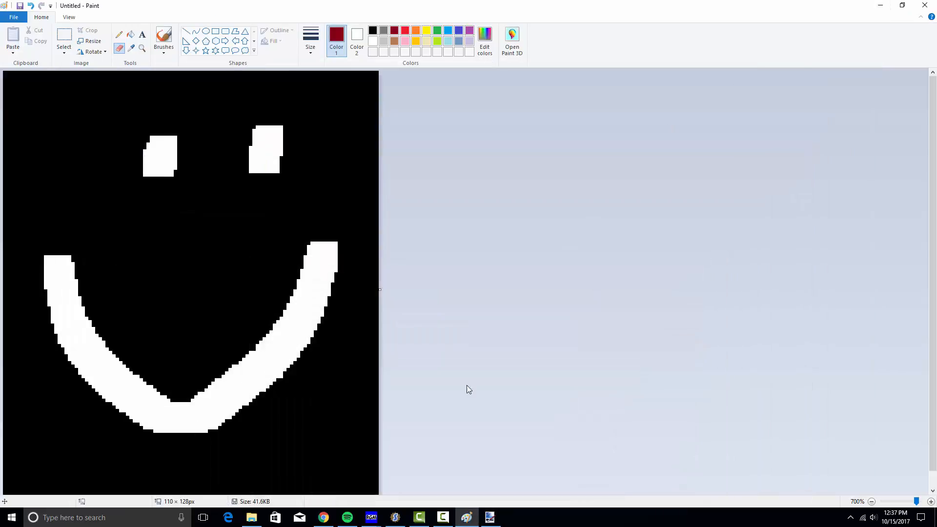
pyautogui.click(371, 518)
pyautogui.click(419, 471)
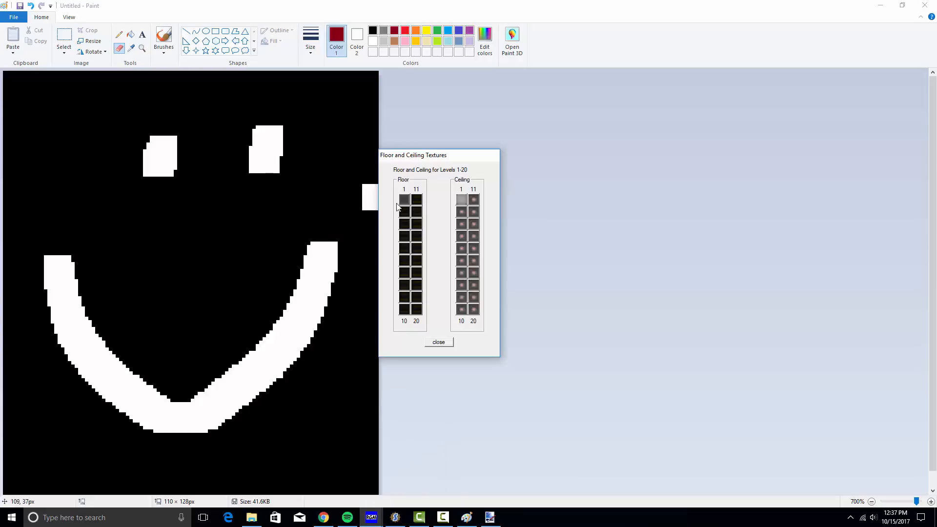
pyautogui.click(404, 200)
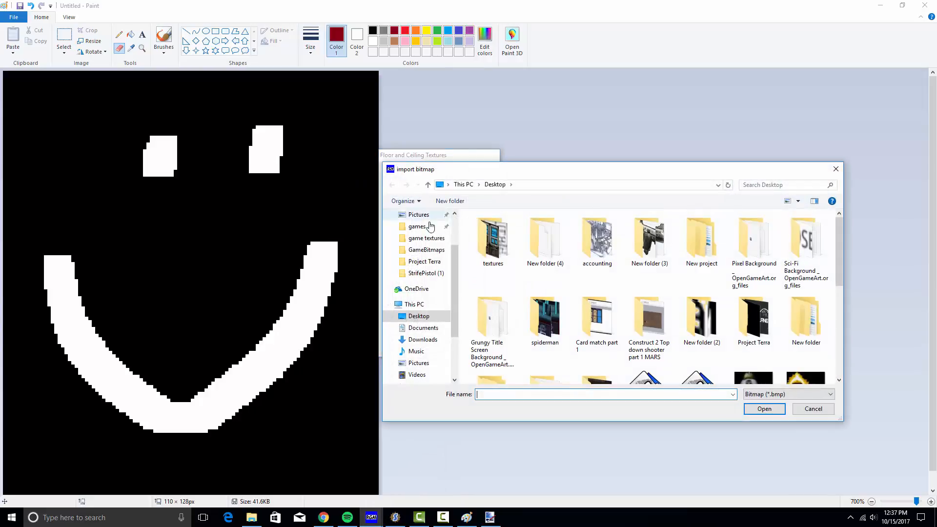
pyautogui.click(557, 185)
pyautogui.click(836, 169)
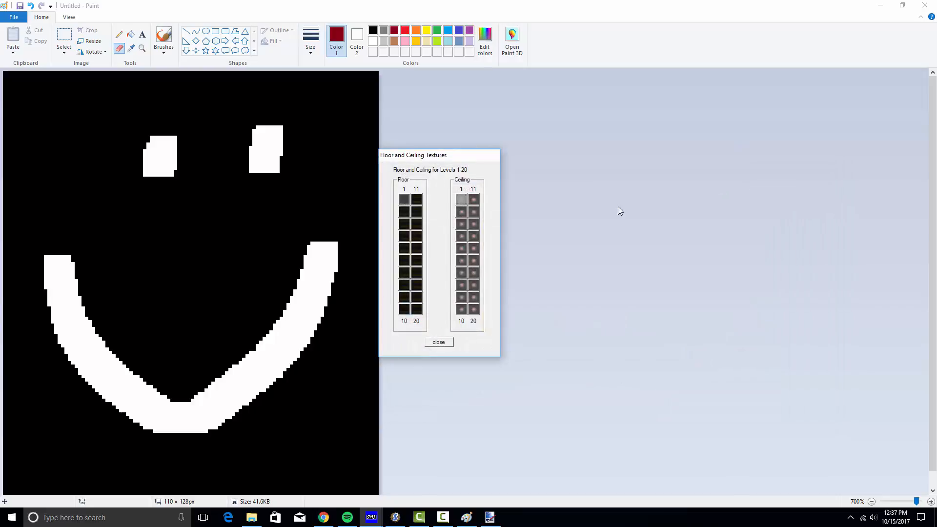
pyautogui.click(446, 344)
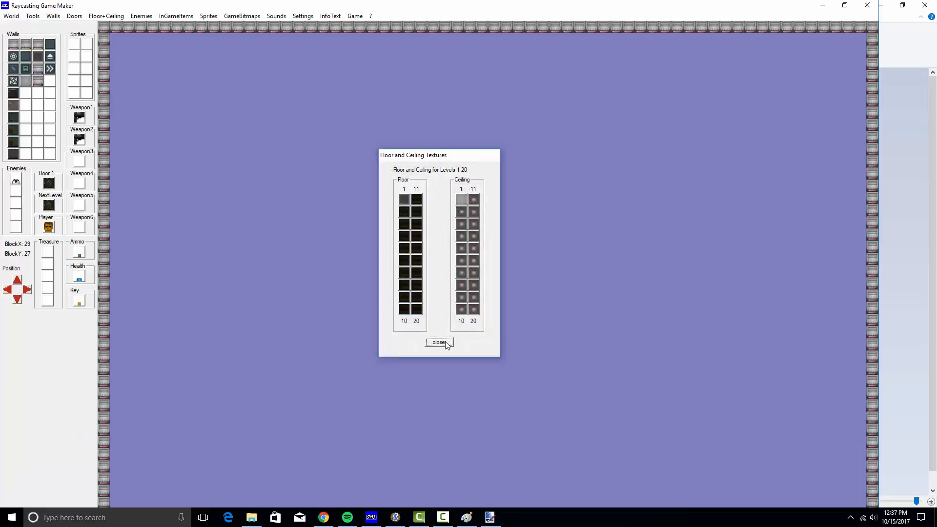
pyautogui.click(112, 19)
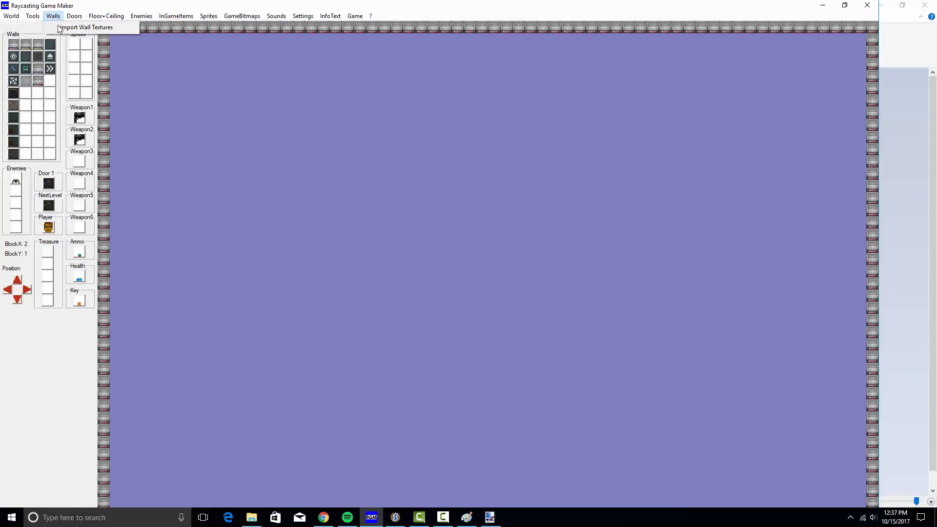
# Try loading Untitled.bmp from game textures into an empty wall slot and dismiss the size error
pyautogui.click(74, 27)
pyautogui.click(453, 238)
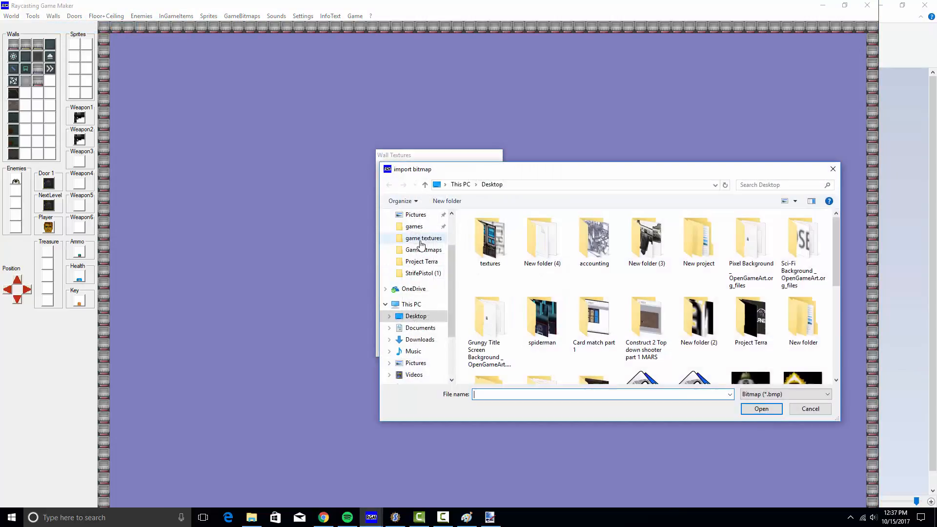
pyautogui.click(541, 186)
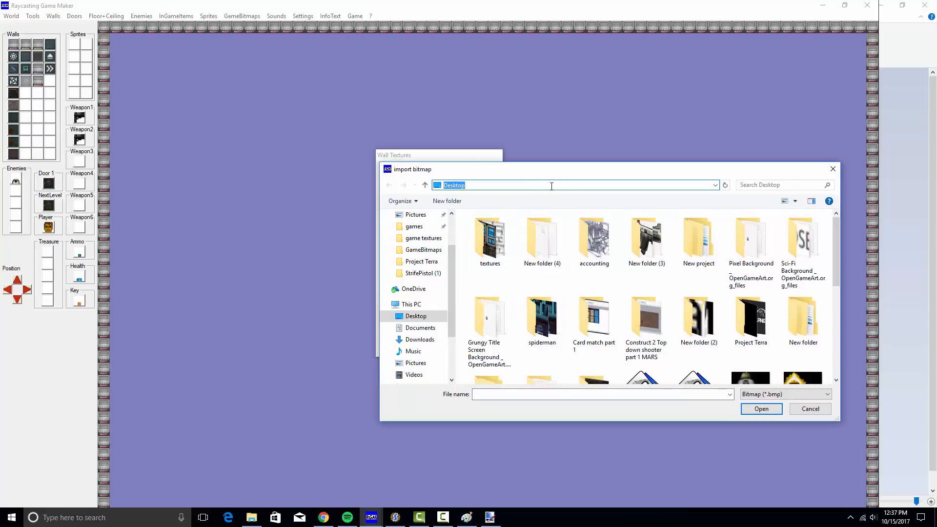
pyautogui.write('C:\\Users\\MasterPC\\Downloads\\StrifePistol (1)\\game textures')
pyautogui.press('Return')
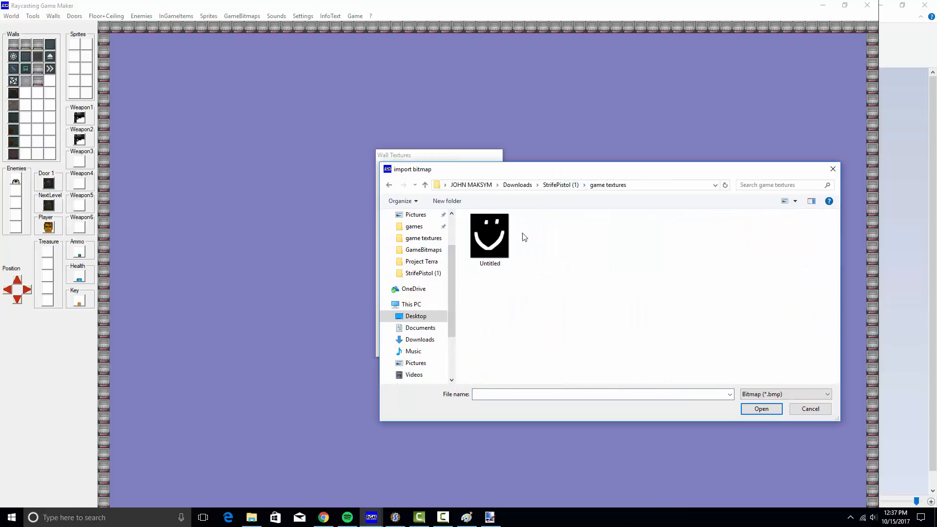
pyautogui.doubleClick(490, 244)
pyautogui.click(499, 289)
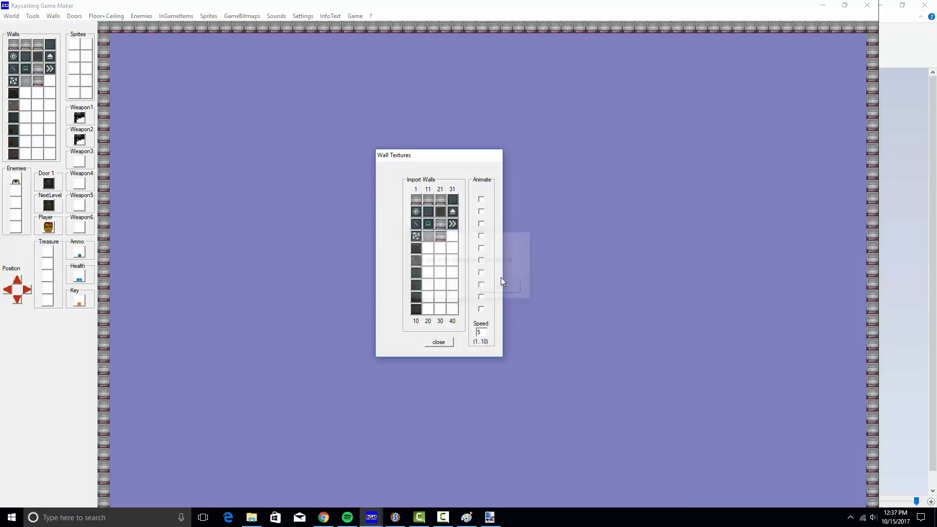
# Stretch the smiley to 128 × 128 pixels without keeping aspect ratio, then save it
pyautogui.click(462, 517)
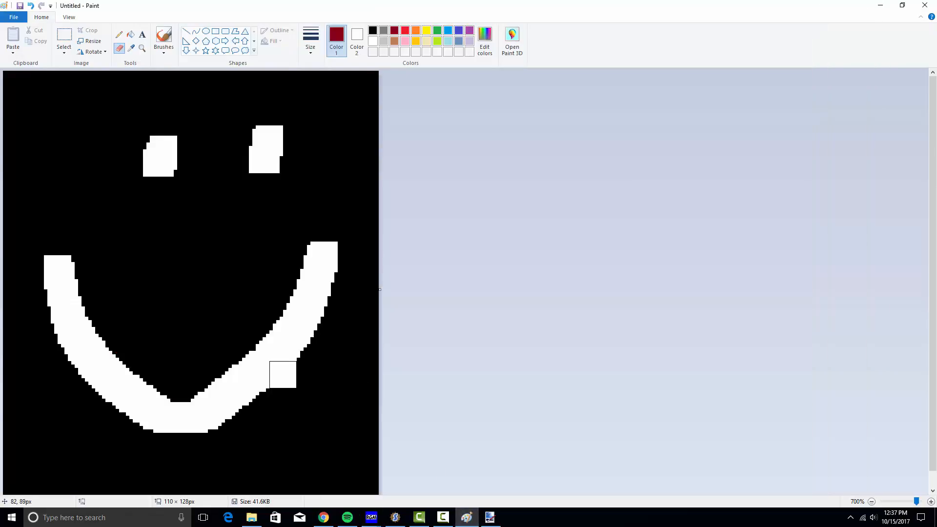
pyautogui.click(100, 40)
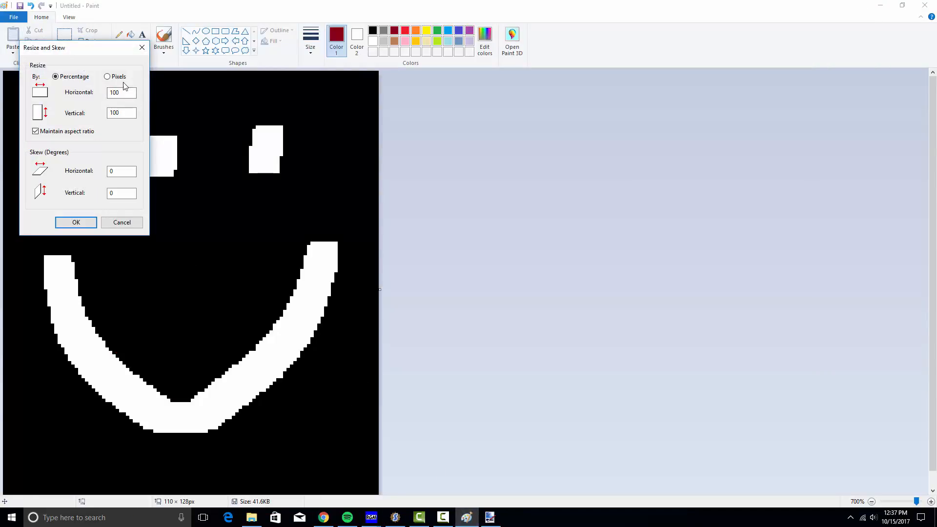
pyautogui.click(107, 77)
pyautogui.doubleClick(133, 93)
pyautogui.click(36, 132)
pyautogui.doubleClick(133, 93)
pyautogui.write('128')
pyautogui.click(75, 222)
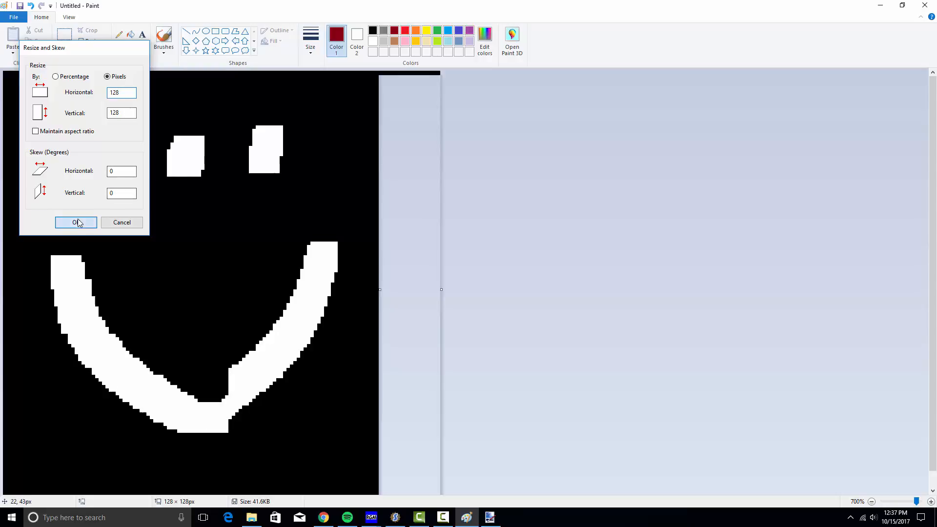
pyautogui.click(15, 17)
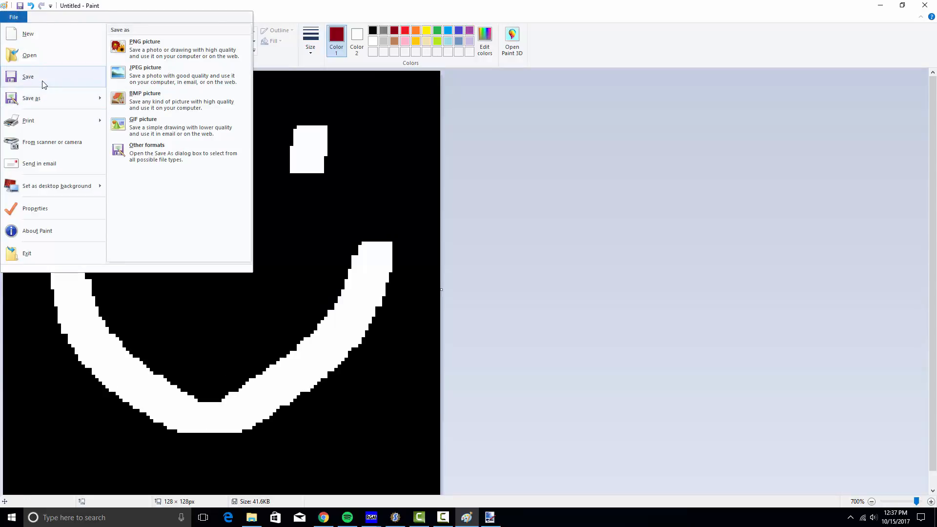
pyautogui.click(43, 78)
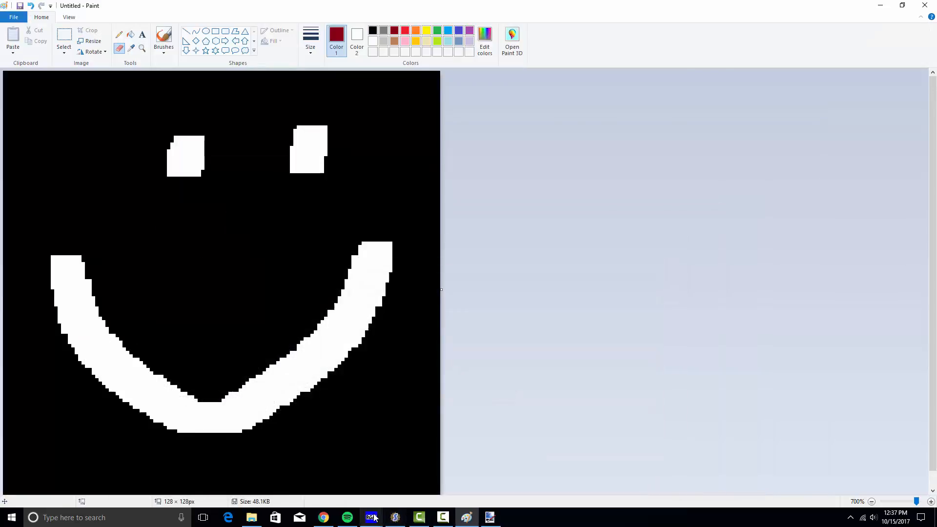
# Import the resized Untitled.bmp into empty wall slot 34
pyautogui.moveTo(374, 518)
pyautogui.click(423, 481)
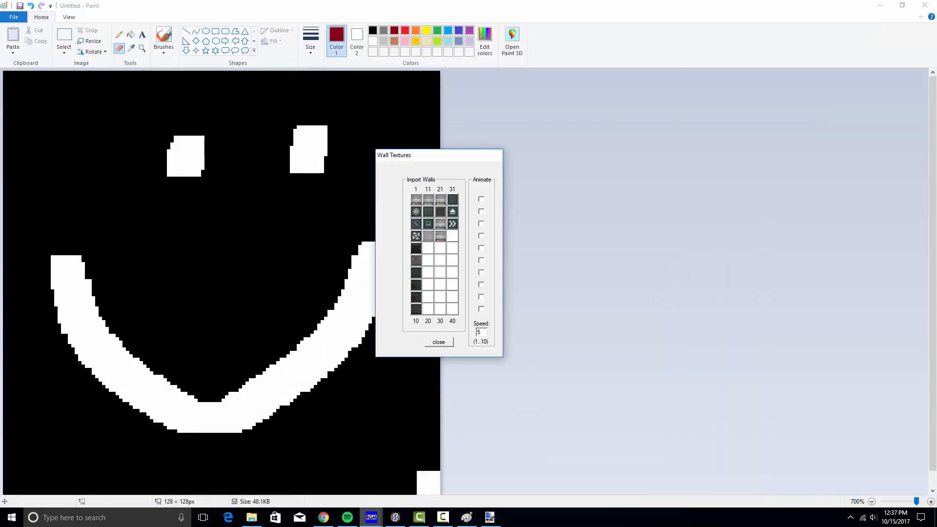
pyautogui.click(452, 237)
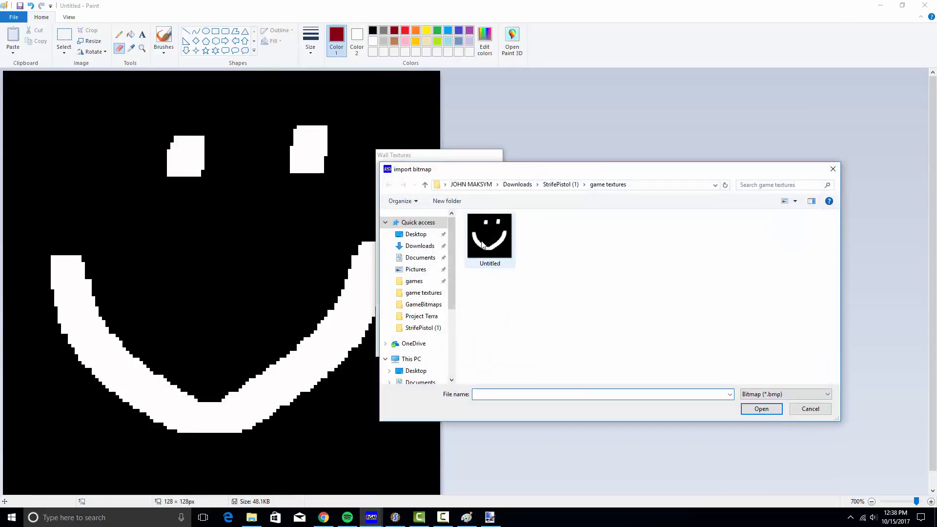
pyautogui.doubleClick(487, 234)
pyautogui.click(439, 342)
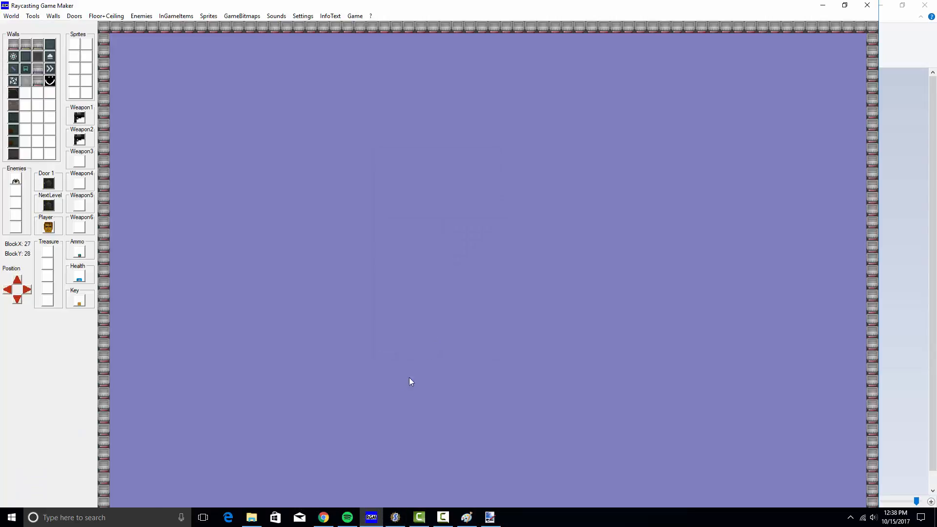
# Paint an outline of smiley wall blocks onto the blank map
pyautogui.click(49, 80)
pyautogui.click(116, 39)
pyautogui.click(127, 43)
pyautogui.click(147, 90)
pyautogui.moveTo(128, 210)
pyautogui.mouseDown()
pyautogui.moveTo(157, 206)
pyautogui.moveTo(230, 257)
pyautogui.moveTo(129, 223)
pyautogui.mouseUp()
pyautogui.click(11, 16)
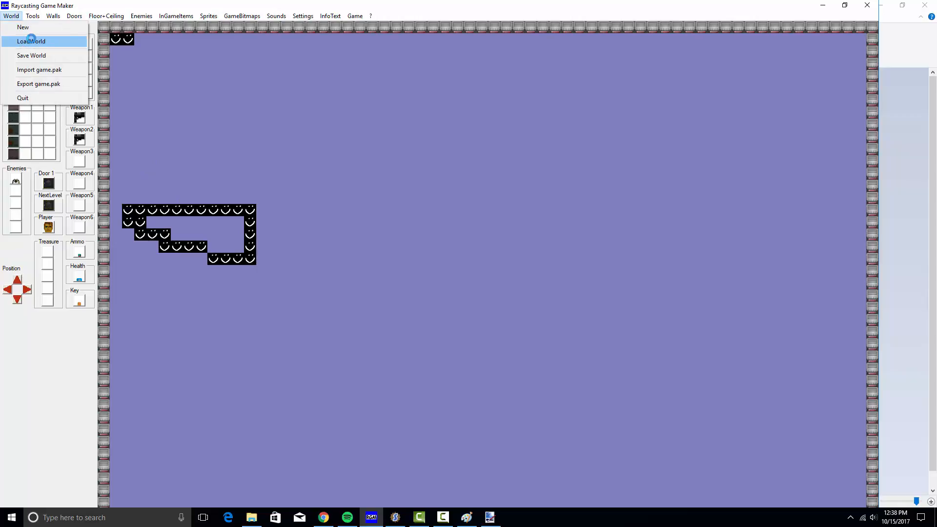
# Load Level 1, discarding the unsaved test walls
pyautogui.click(31, 41)
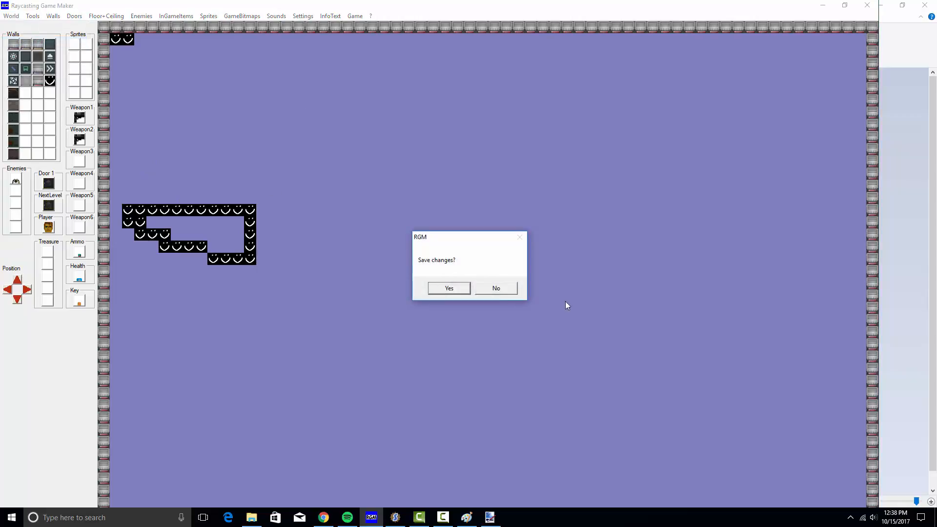
pyautogui.click(502, 291)
pyautogui.click(453, 273)
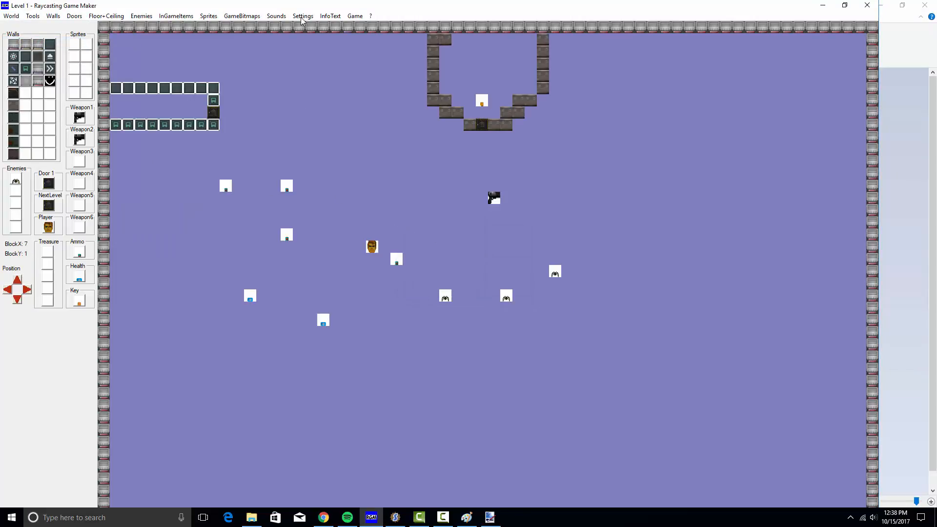
# Place smiley walls at both ends of the upper room's bottom wall and free-standing mid-map
pyautogui.click(50, 80)
pyautogui.click(524, 226)
pyautogui.click(458, 124)
pyautogui.click(445, 124)
pyautogui.click(521, 125)
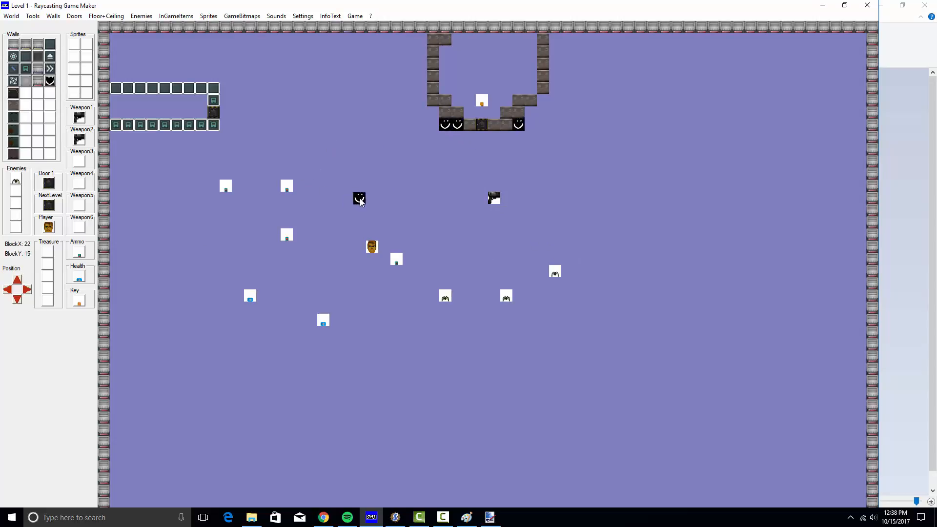
pyautogui.click(360, 198)
# Attempt to build the game, acknowledging the warning that the level must be saved first
pyautogui.click(355, 16)
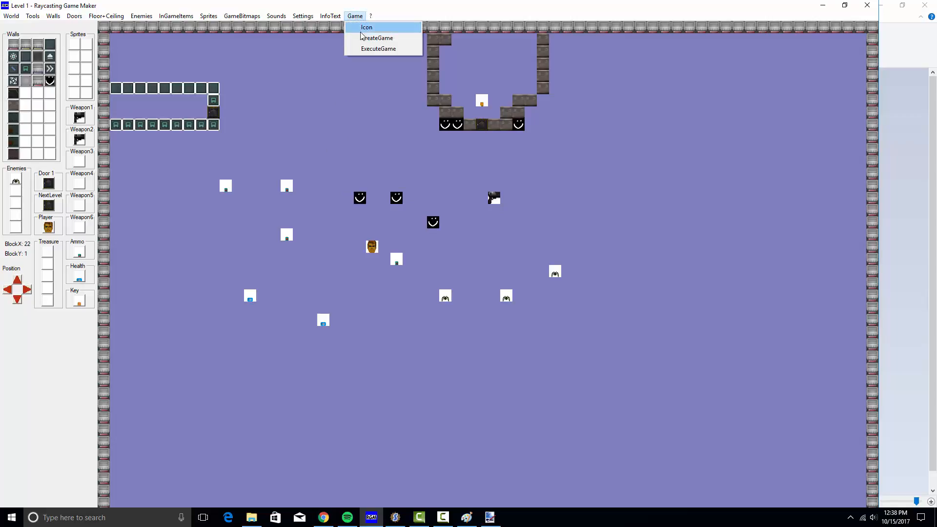
pyautogui.click(376, 37)
pyautogui.click(500, 287)
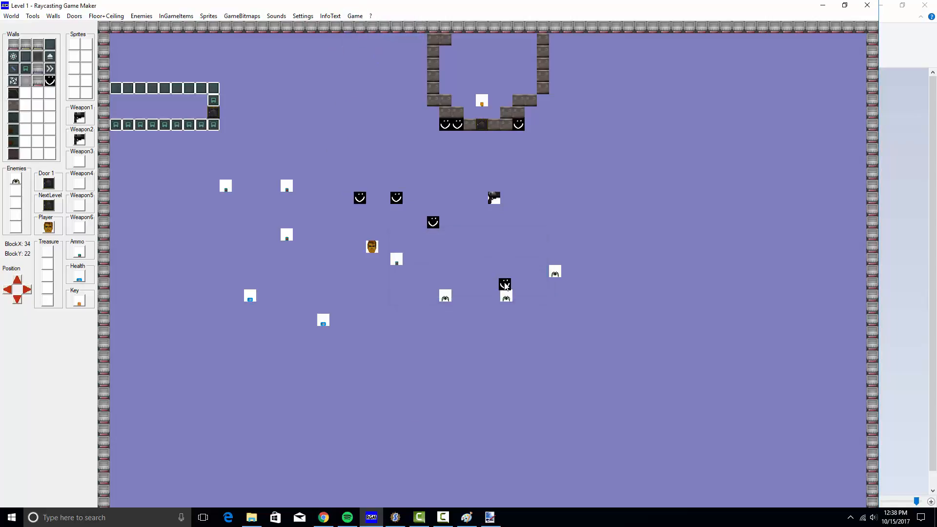
pyautogui.click(11, 15)
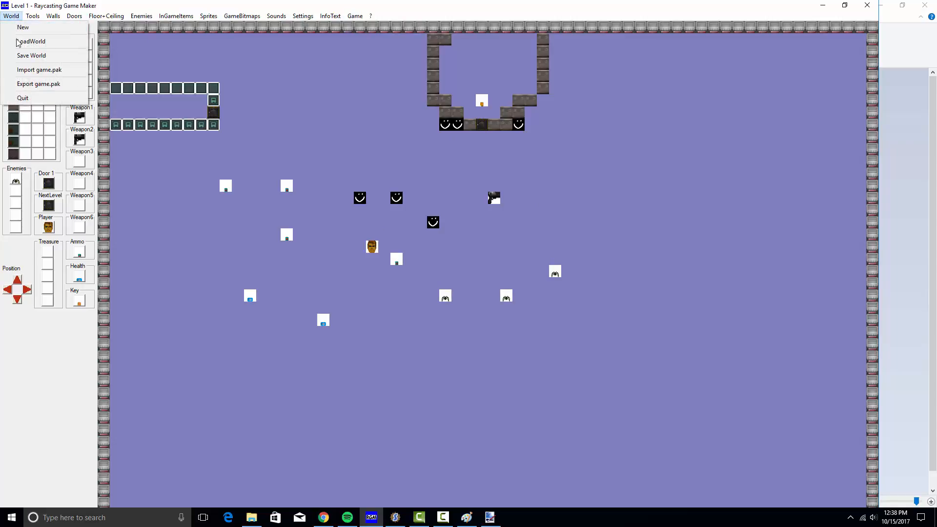
# Save the map as level 1, overwriting the existing level
pyautogui.click(25, 56)
pyautogui.click(424, 275)
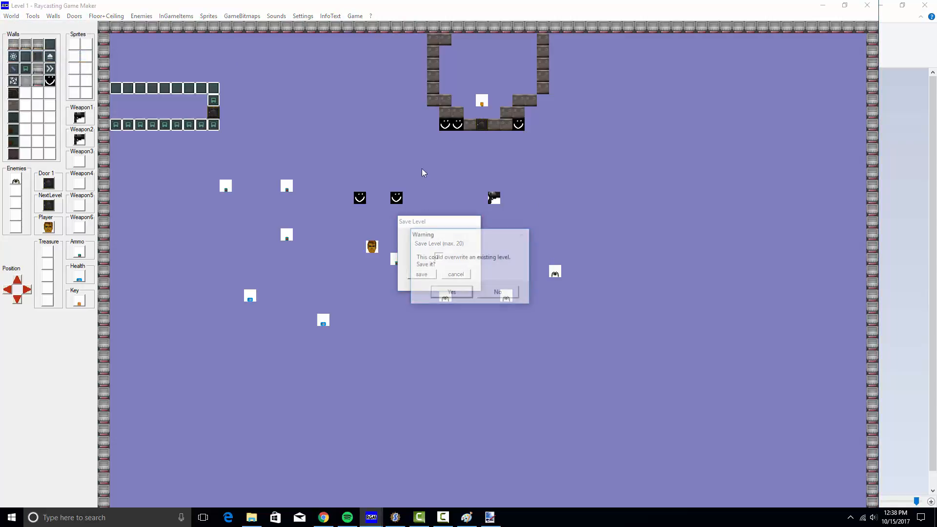
pyautogui.click(462, 295)
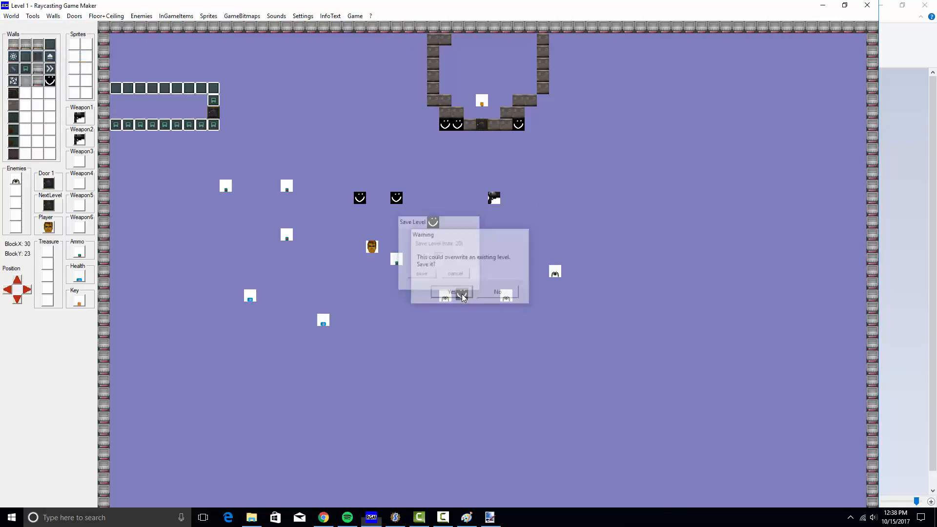
# Build the game executable and save it as 'gamedemo' in the game textures folder
pyautogui.click(355, 15)
pyautogui.click(371, 41)
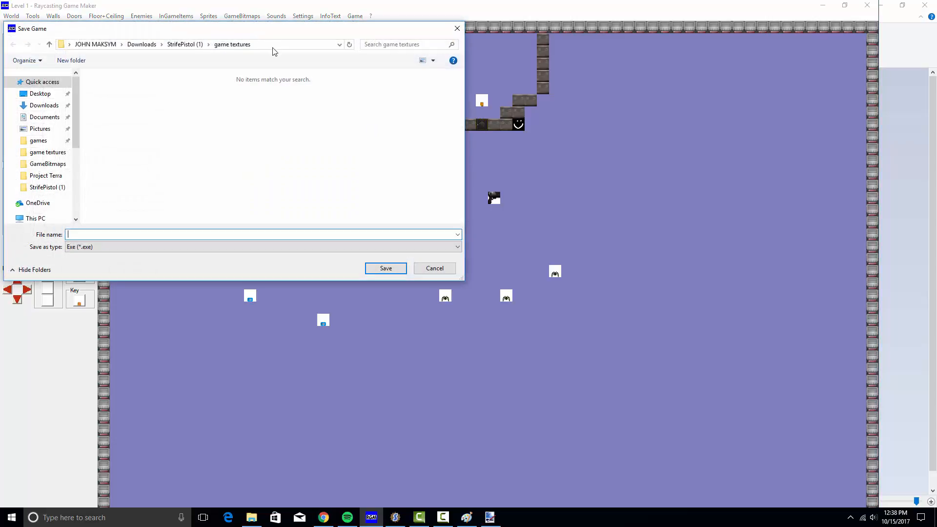
pyautogui.click(272, 47)
pyautogui.click(272, 47)
pyautogui.click(272, 62)
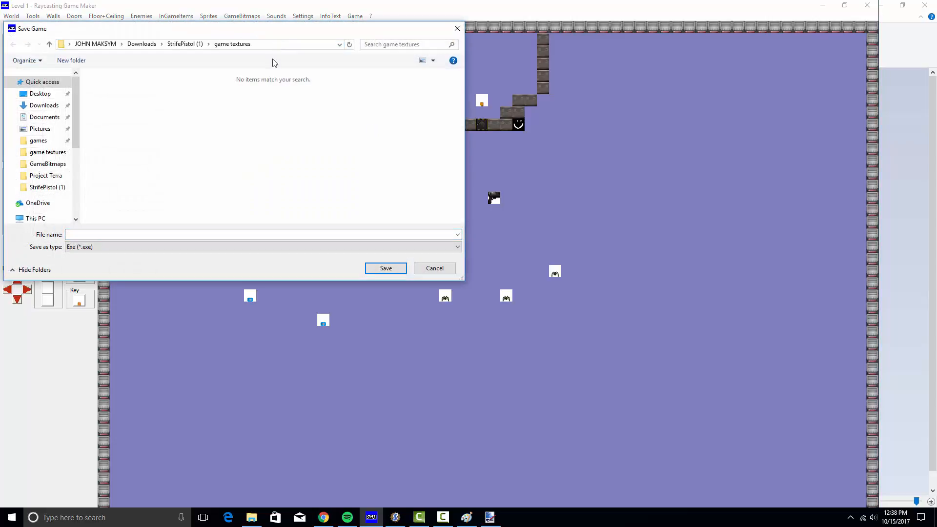
pyautogui.click(159, 232)
pyautogui.write('gamedemo')
pyautogui.press('Return')
pyautogui.click(355, 16)
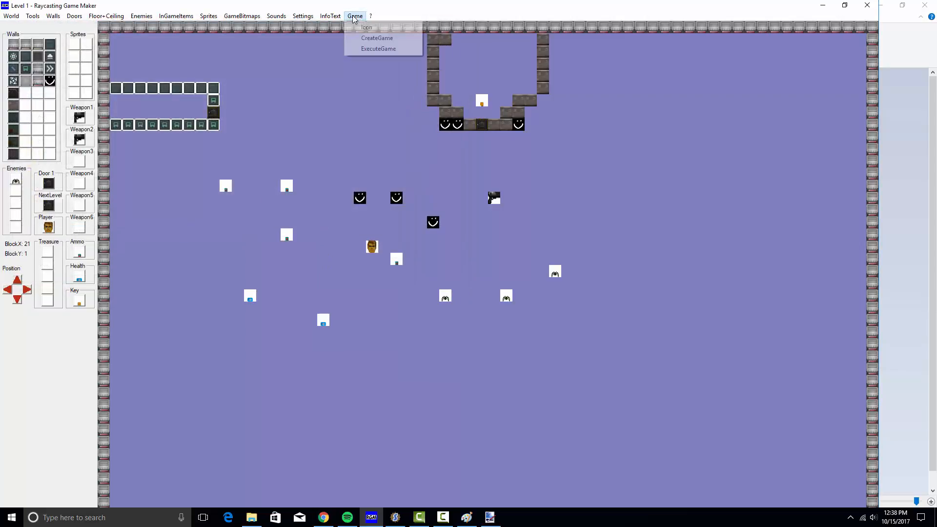
# Launch the built game, start a new game and walk over to collect the ammo box
pyautogui.click(362, 49)
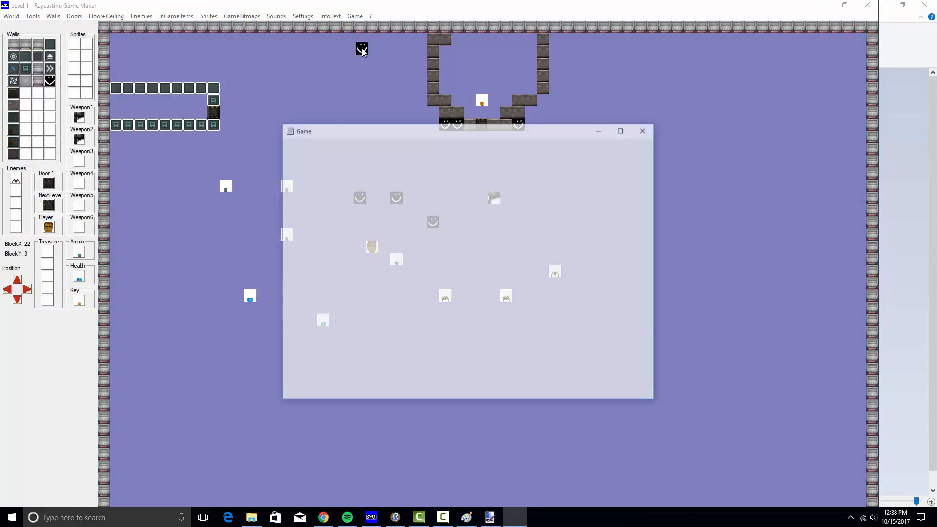
pyautogui.press('Return')
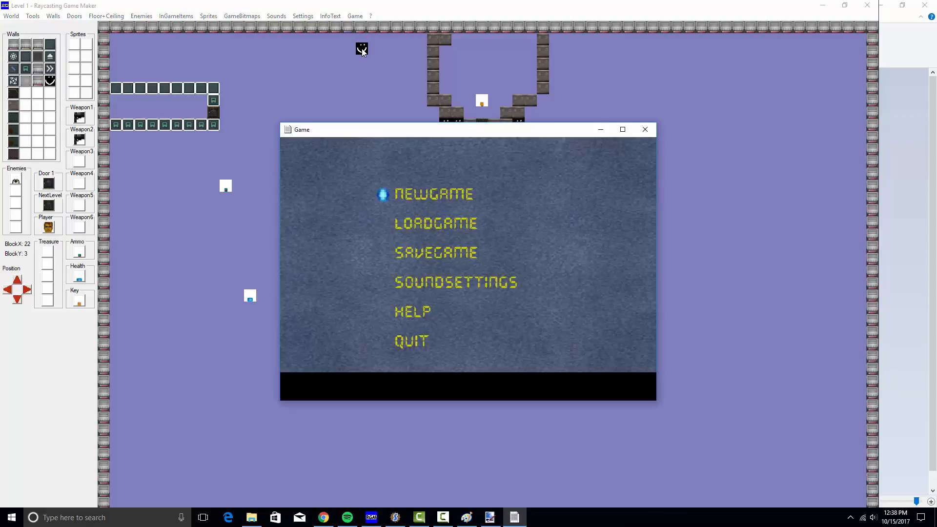
pyautogui.press('Return')
pyautogui.press('Right')
pyautogui.press('Up')
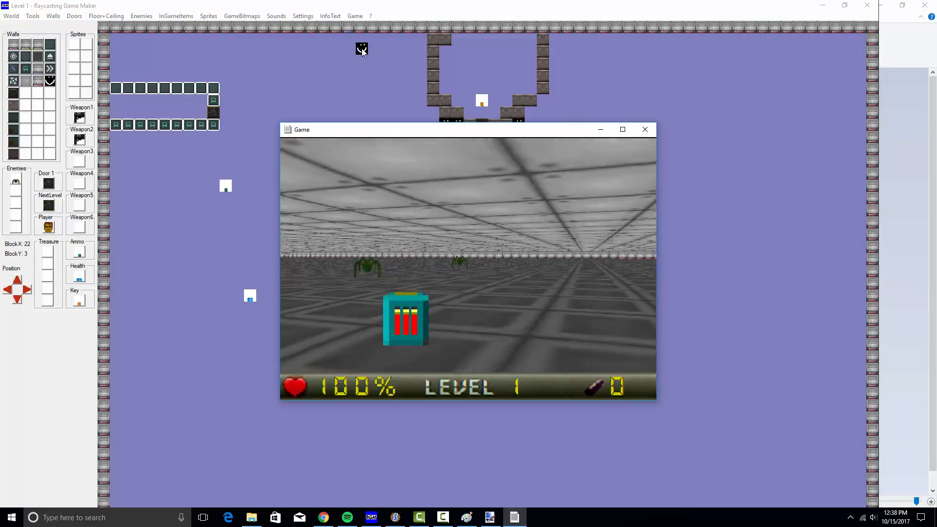
pyautogui.press('Left')
pyautogui.press('Up')
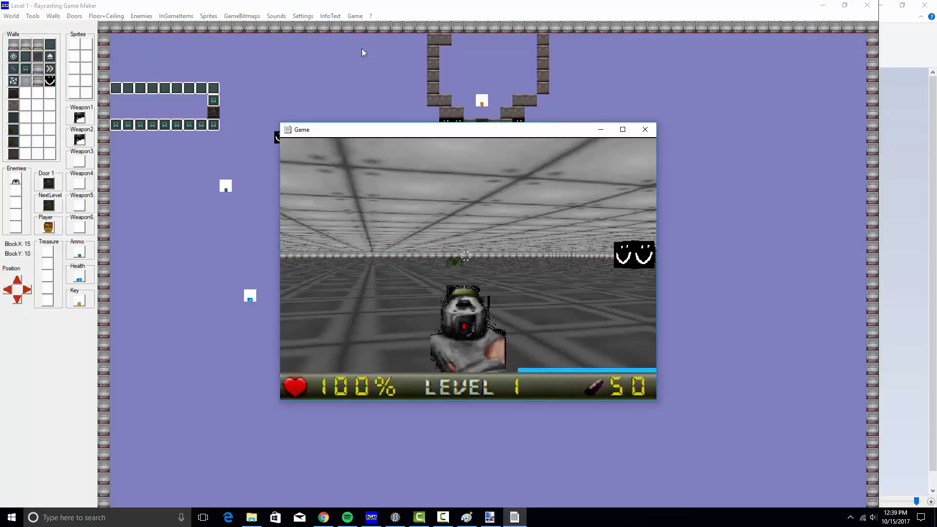
# Pause to the main menu, resume, and turn left firing at the spider enemies
pyautogui.press('Escape')
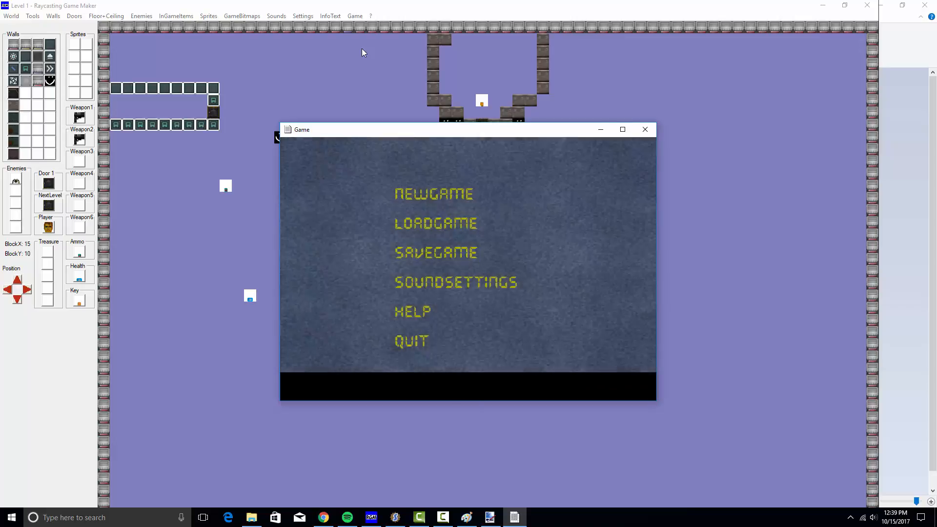
pyautogui.press('Return')
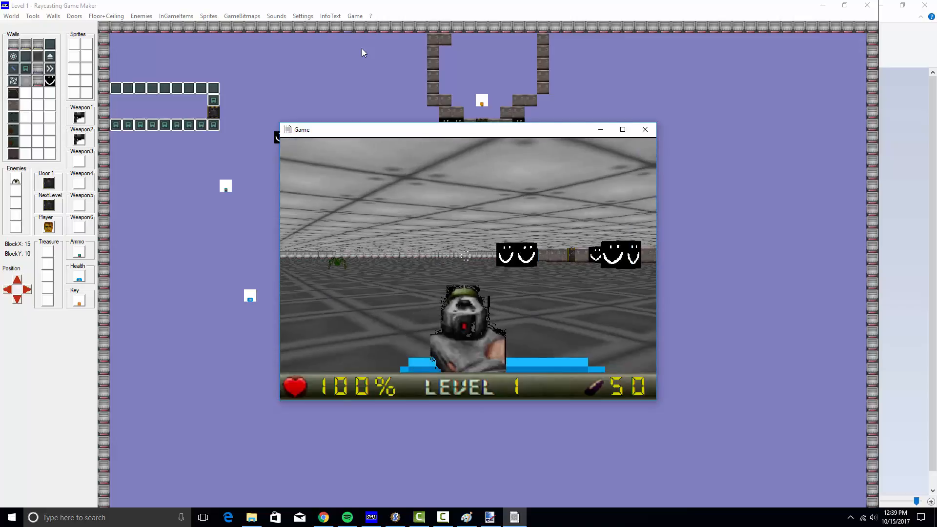
pyautogui.press('Left')
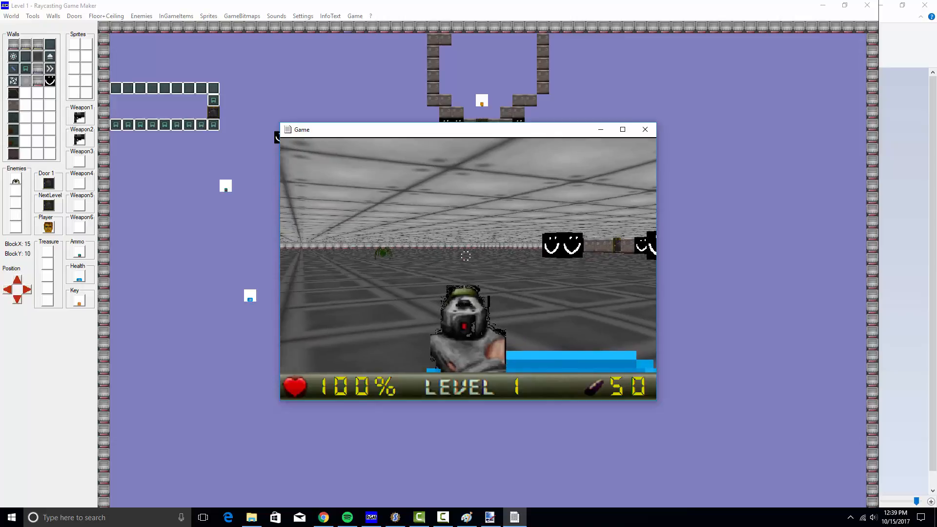
pyautogui.press('Left')
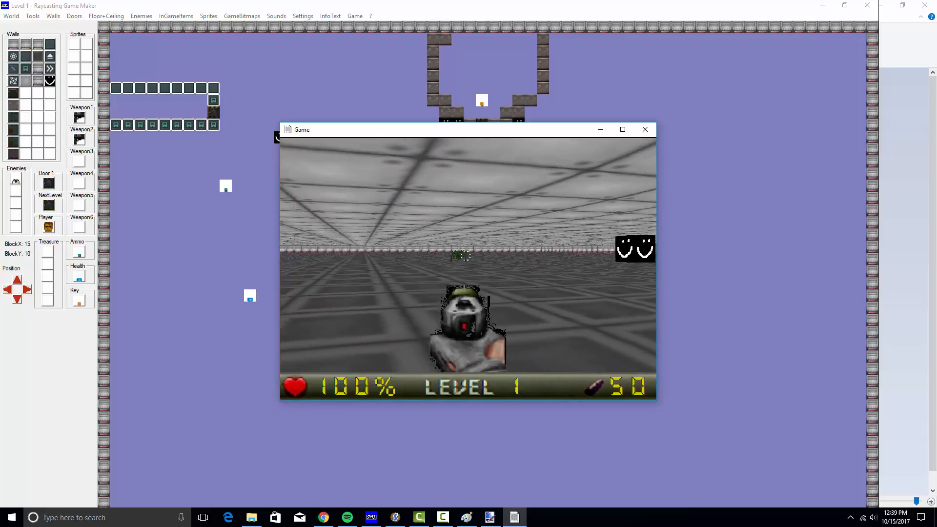
pyautogui.press('ctrl')
pyautogui.press('ctrl')
pyautogui.press('ctrl')
pyautogui.press('ctrl')
pyautogui.press('ctrl')
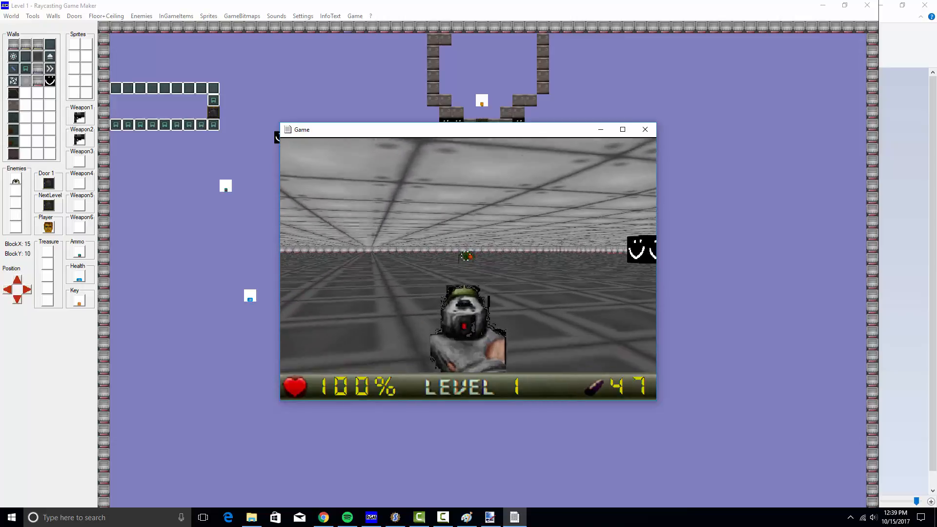
pyautogui.press('Right')
pyautogui.press('ctrl')
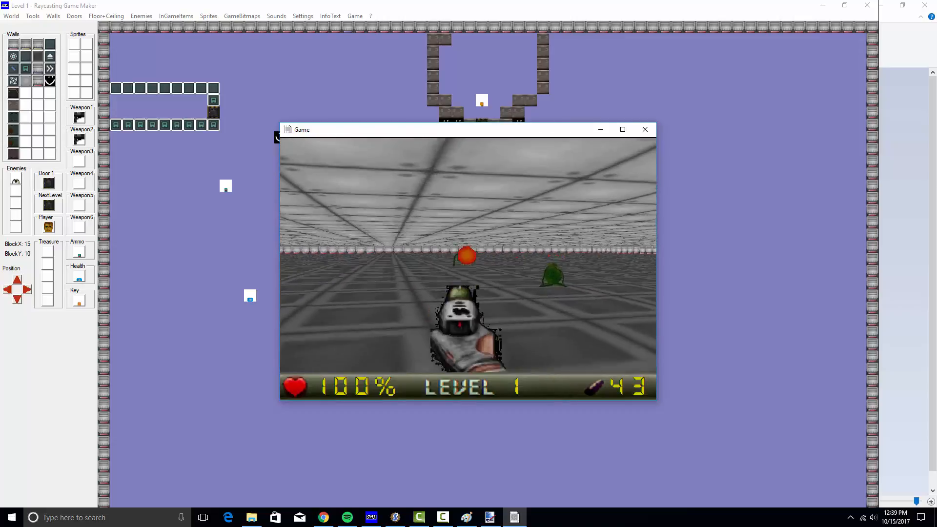
pyautogui.press('ctrl')
pyautogui.press('ctrl')
pyautogui.press('ctrl')
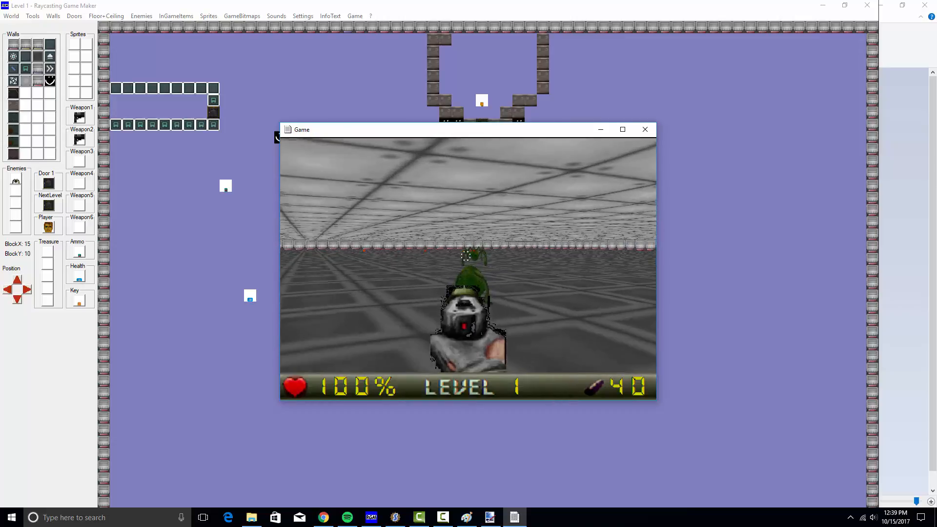
# Keep shooting the spiders and the smiley block, then exit to the game's main menu
pyautogui.press('ctrl')
pyautogui.press('ctrl')
pyautogui.press('ctrl')
pyautogui.press('ctrl')
pyautogui.press('ctrl')
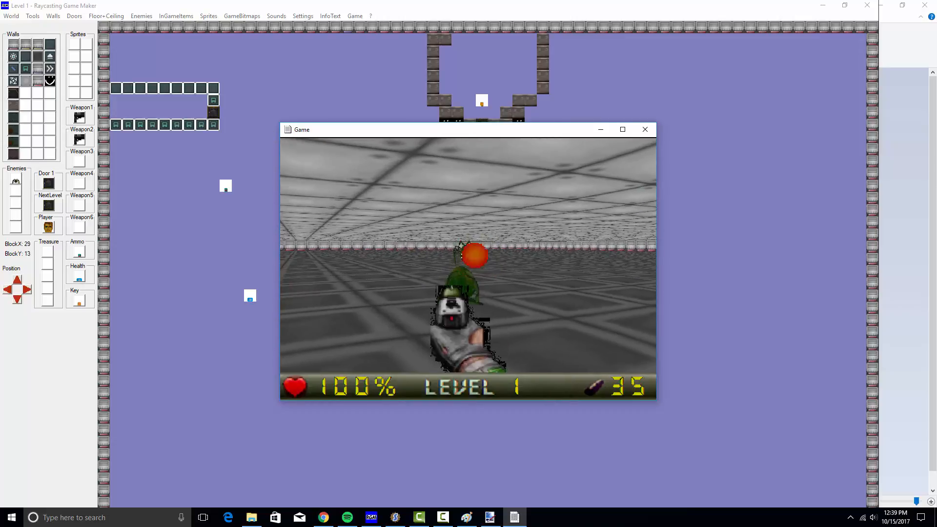
pyautogui.press('ctrl')
pyautogui.press('Right')
pyautogui.press('Right')
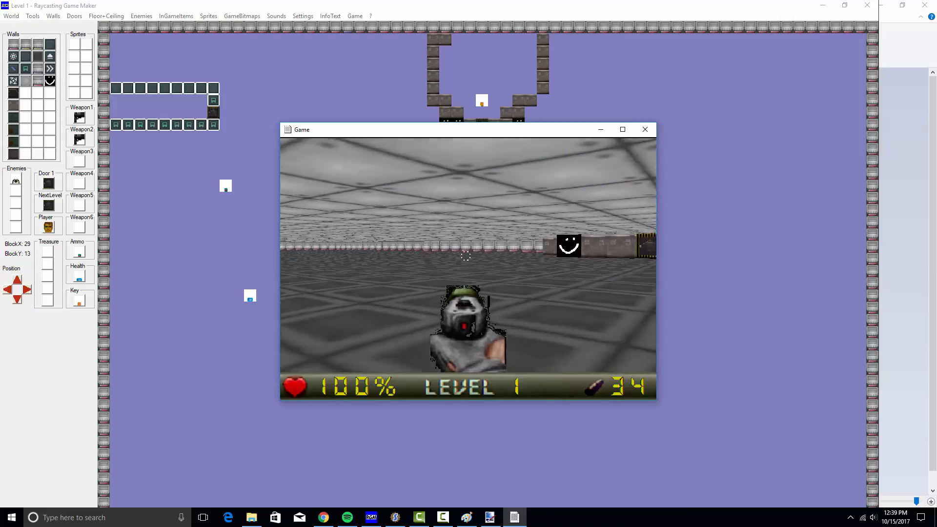
pyautogui.press('Left')
pyautogui.press('ctrl')
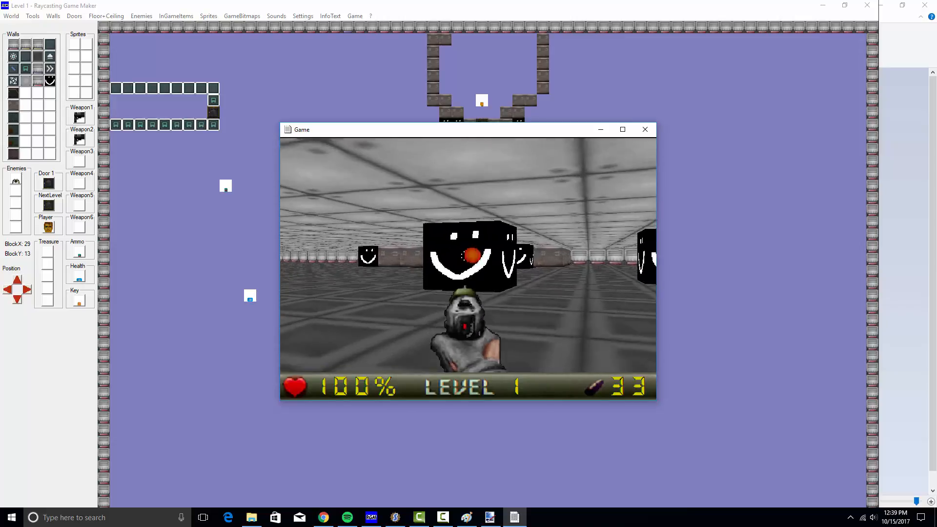
pyautogui.press('ctrl')
pyautogui.press('ctrl')
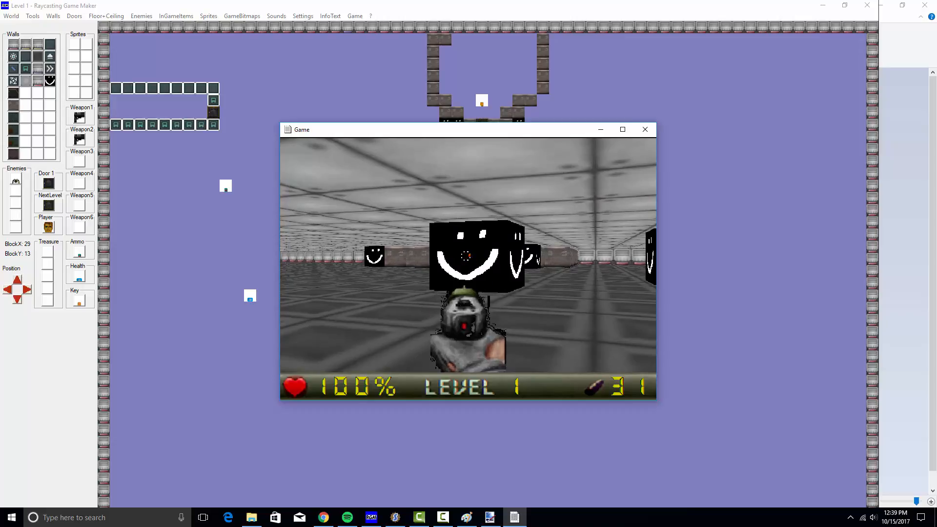
pyautogui.press('Escape')
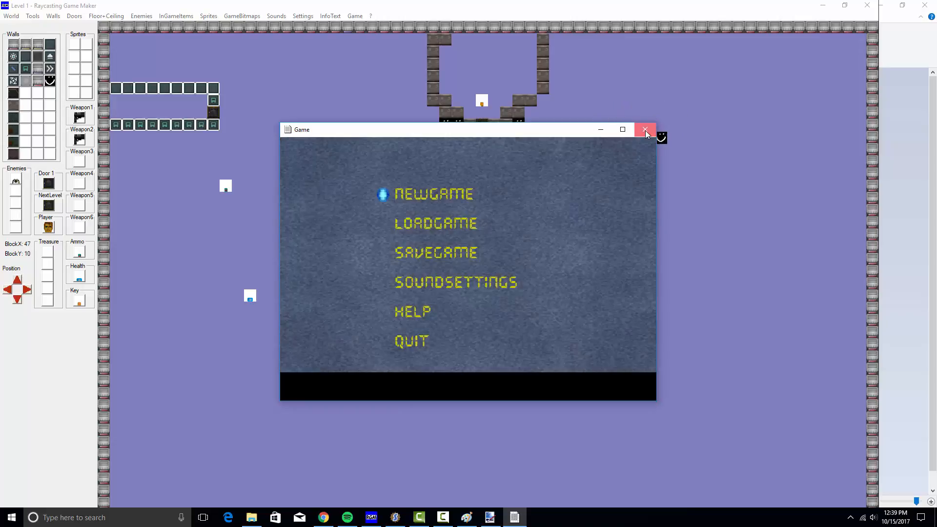
# Close the test game and choose an empty slot in Import Wall Textures
pyautogui.click(645, 130)
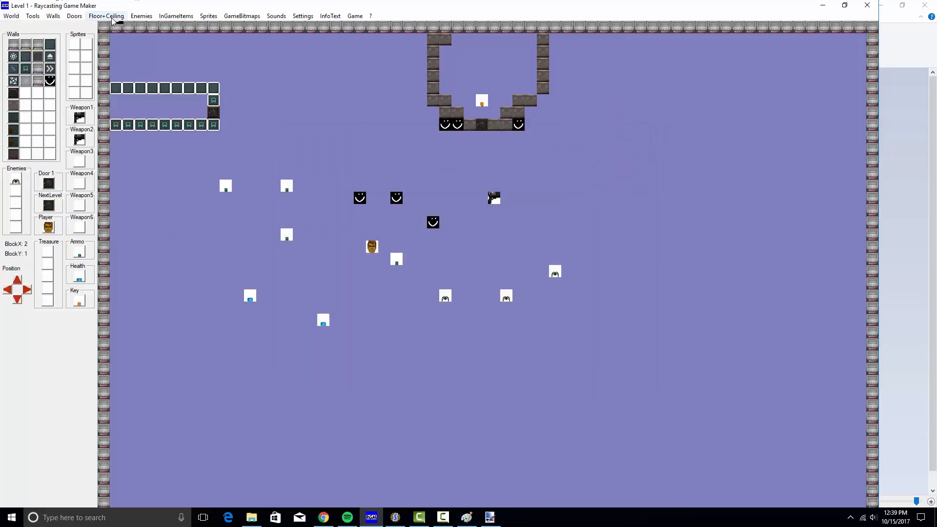
pyautogui.click(51, 17)
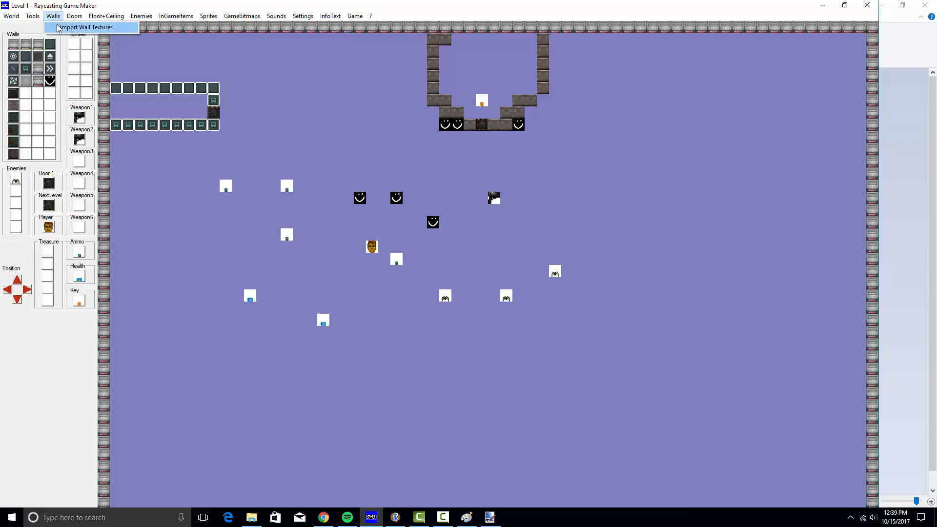
pyautogui.click(58, 28)
pyautogui.click(425, 250)
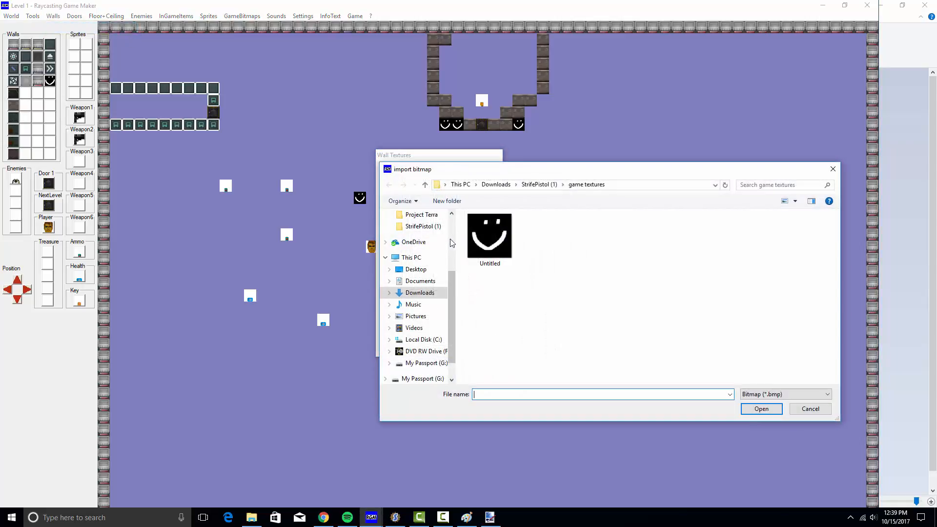
pyautogui.scroll(2, 411, 313)
pyautogui.scroll(-2, 410, 313)
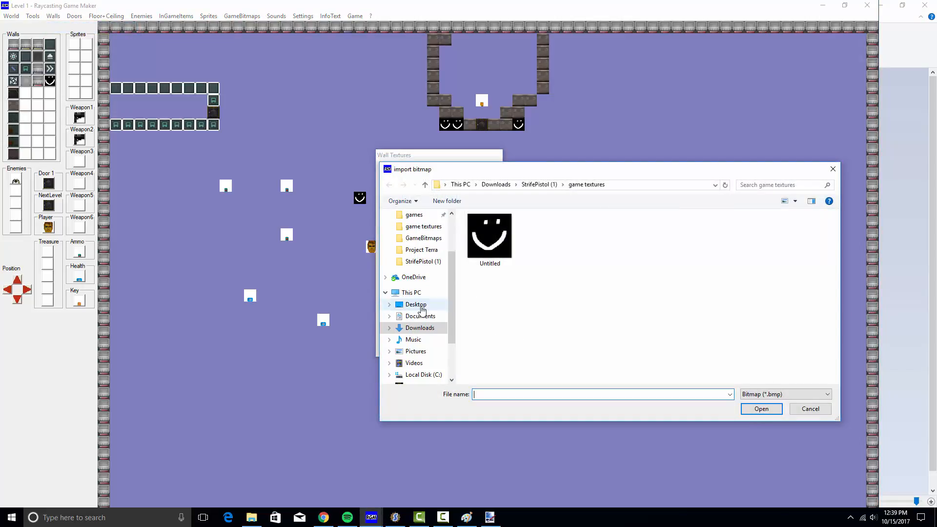
# Import pk01_panel03a_d as a PNG from Desktop\textures into the wall slot
pyautogui.click(415, 304)
pyautogui.doubleClick(489, 242)
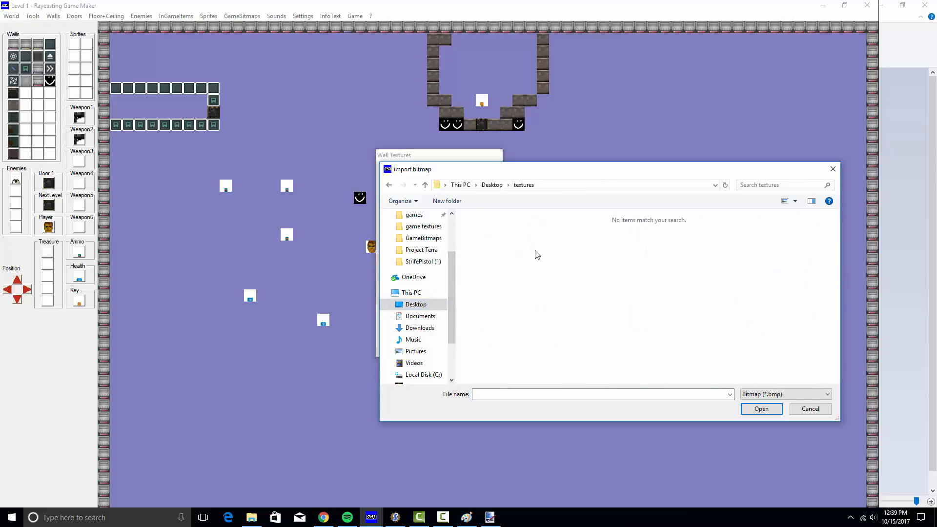
pyautogui.click(747, 398)
pyautogui.click(768, 414)
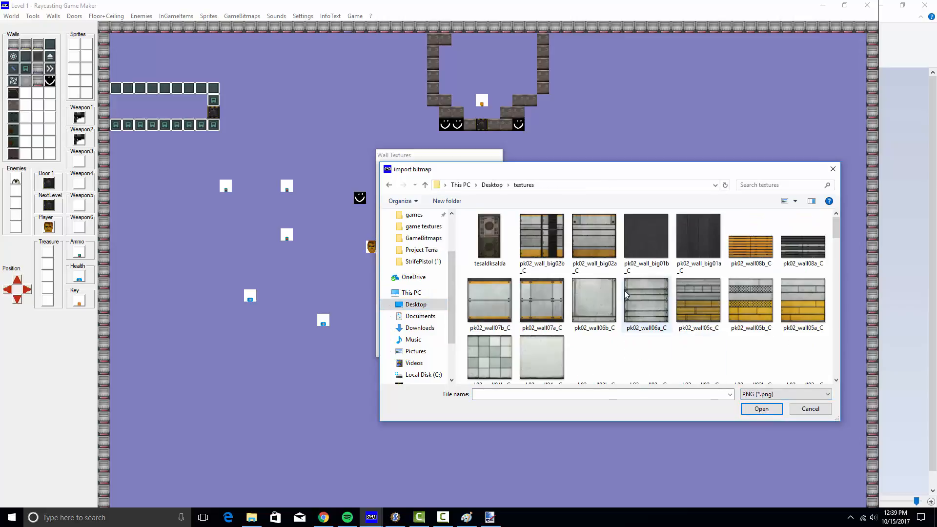
pyautogui.scroll(-2, 608, 343)
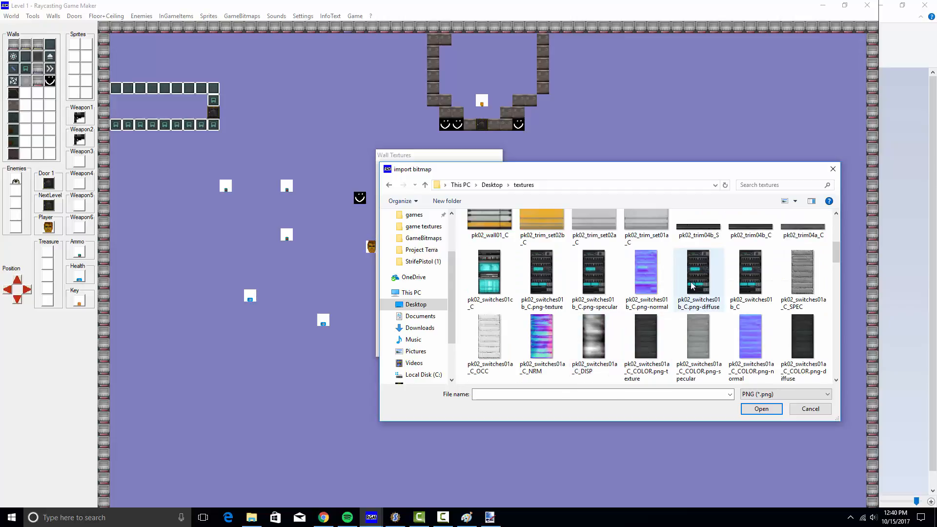
pyautogui.scroll(-3, 539, 294)
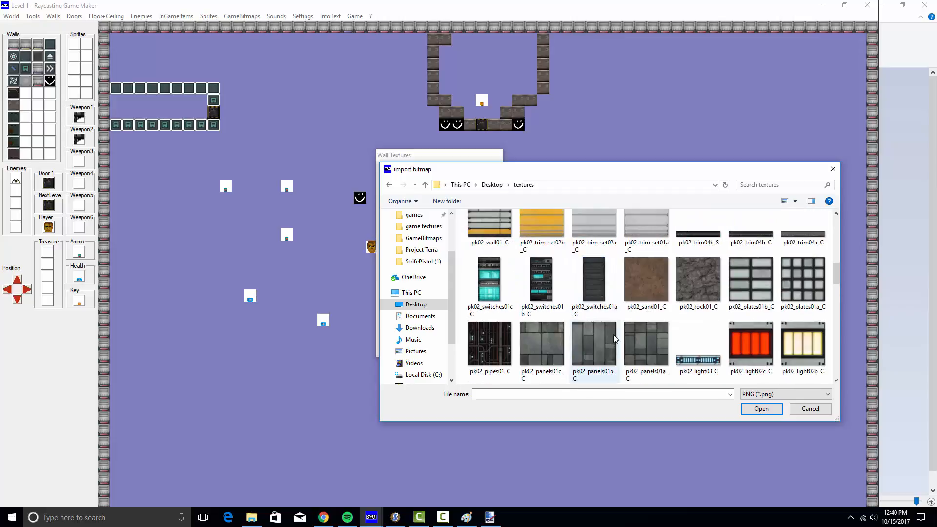
pyautogui.scroll(-5, 617, 340)
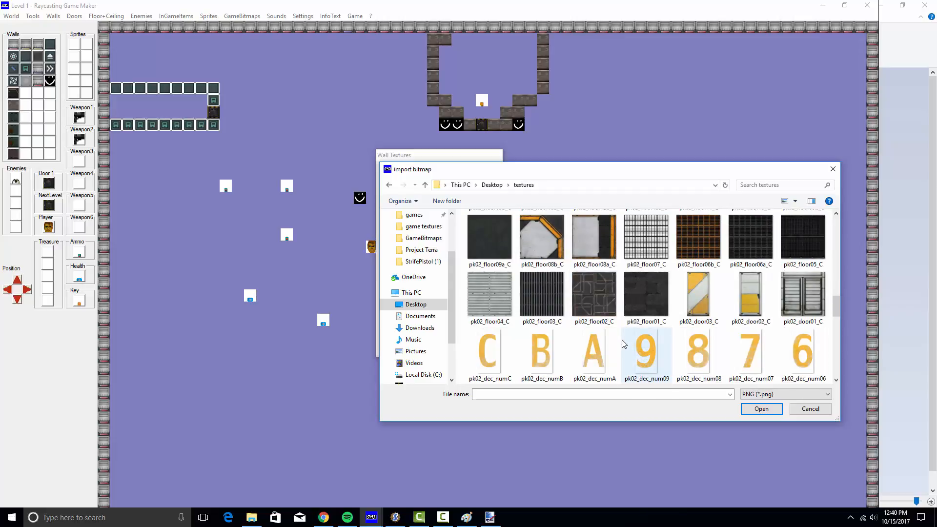
pyautogui.scroll(-6, 622, 340)
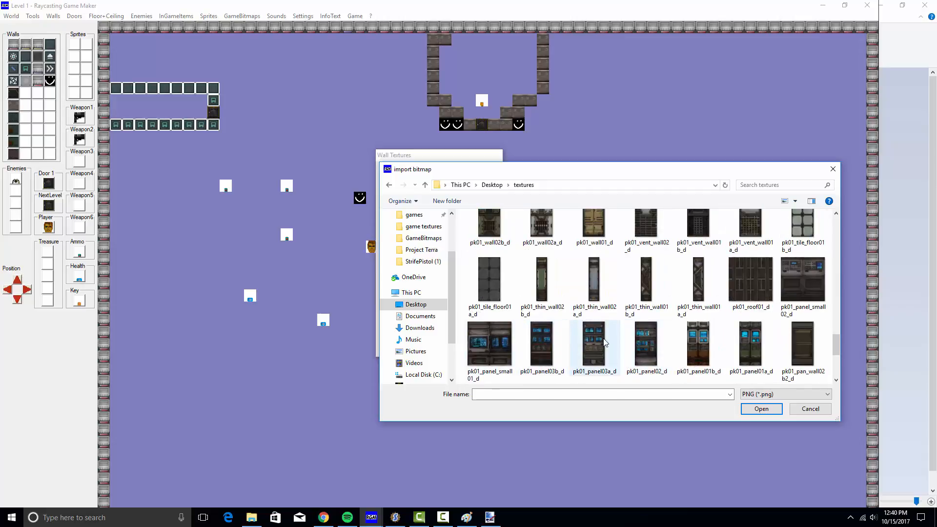
pyautogui.click(598, 340)
pyautogui.doubleClick(597, 337)
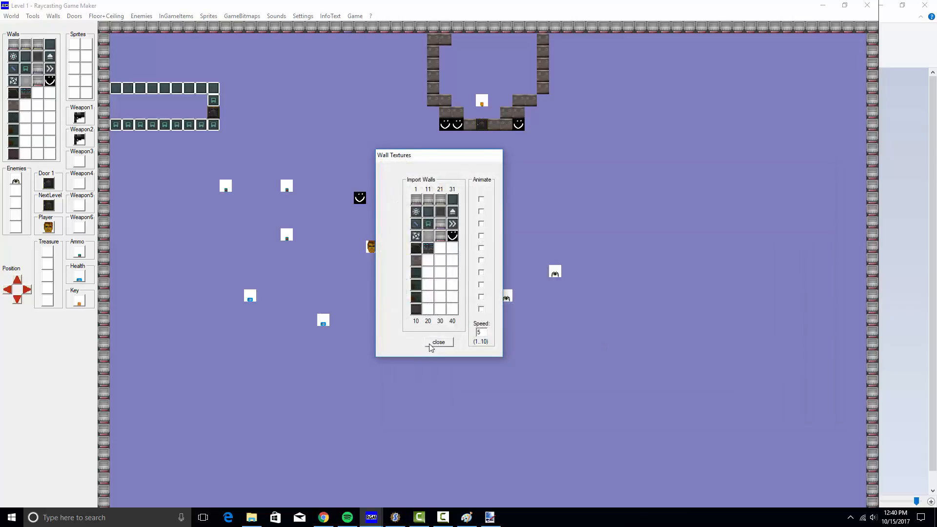
# Replace three central smiley blocks with the new panel wall and add two more panel blocks
pyautogui.click(431, 344)
pyautogui.click(26, 93)
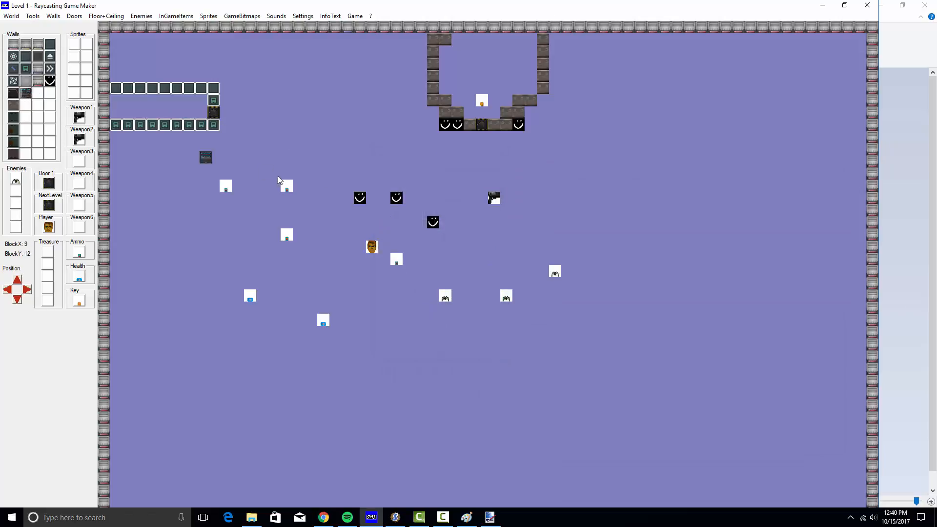
pyautogui.click(360, 198)
pyautogui.click(397, 198)
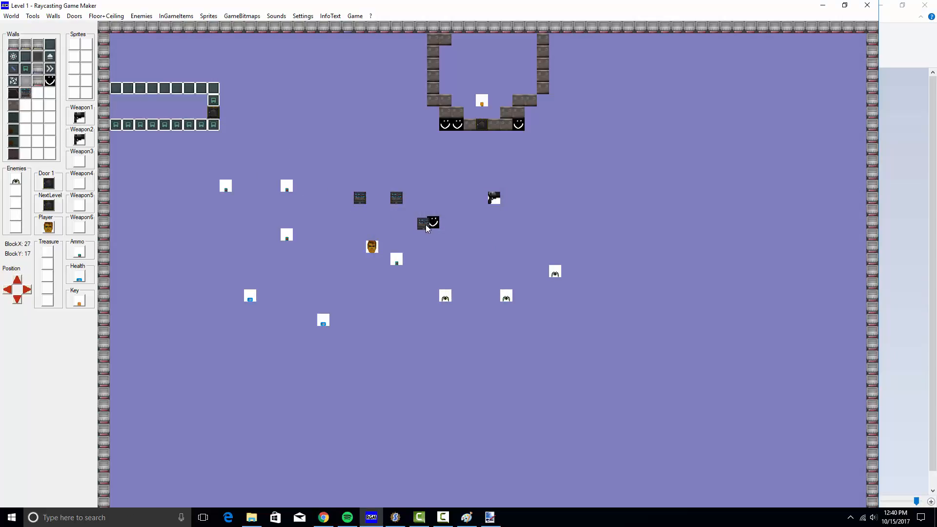
pyautogui.click(426, 224)
pyautogui.click(372, 149)
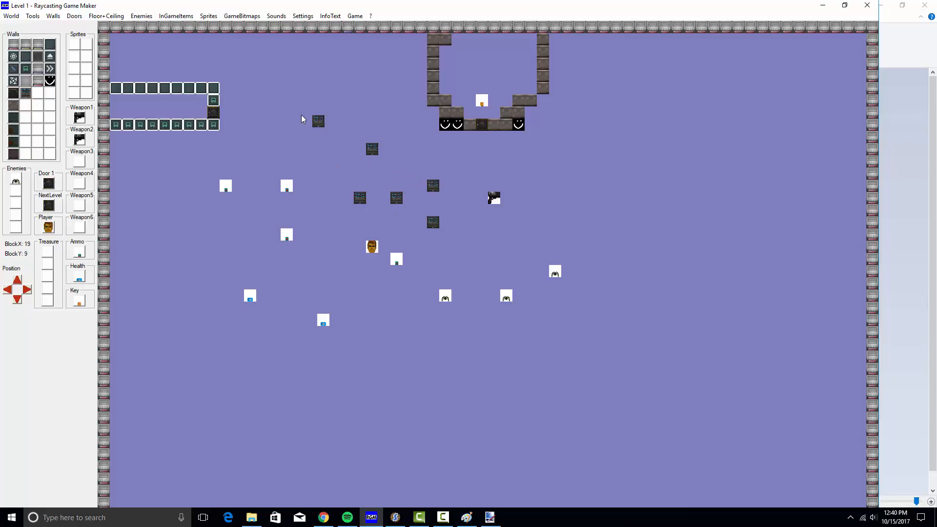
pyautogui.click(299, 112)
# Save the map over level 1 and start building the game
pyautogui.click(11, 16)
pyautogui.click(25, 56)
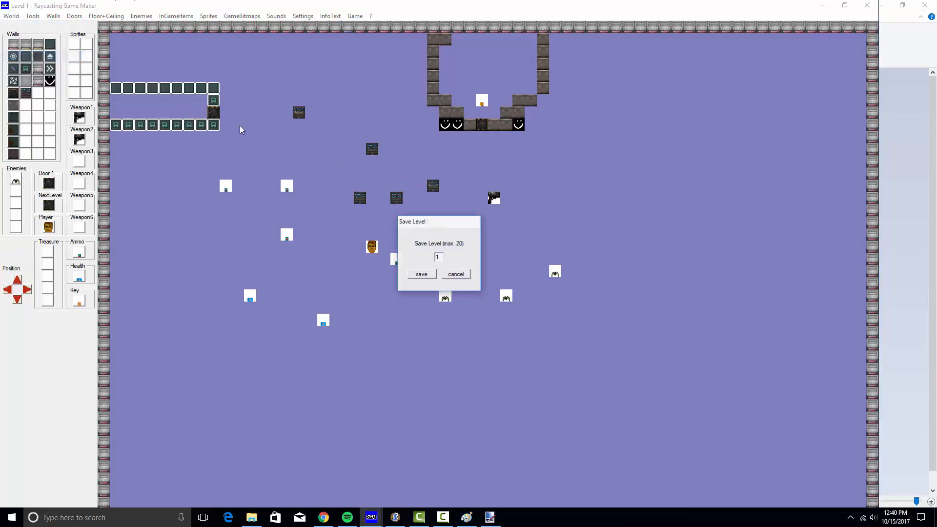
pyautogui.click(419, 276)
pyautogui.click(452, 293)
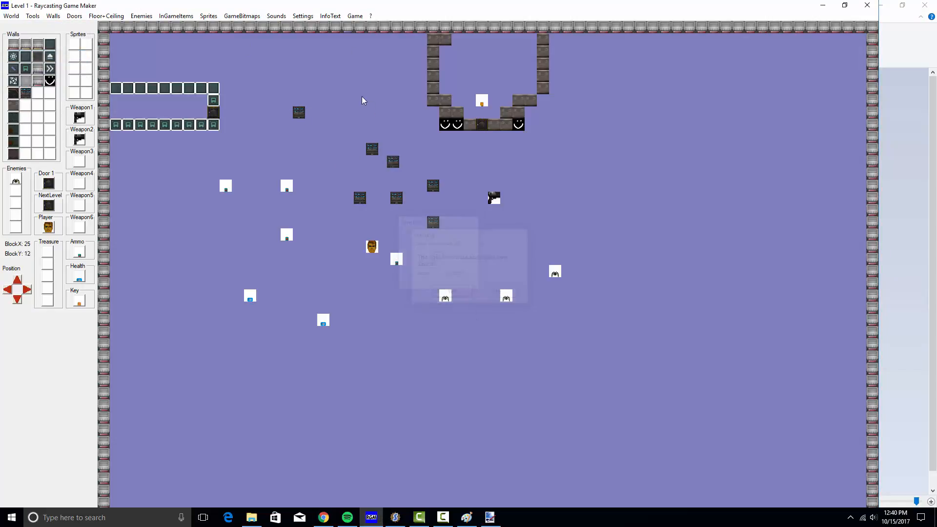
pyautogui.click(355, 16)
pyautogui.click(377, 38)
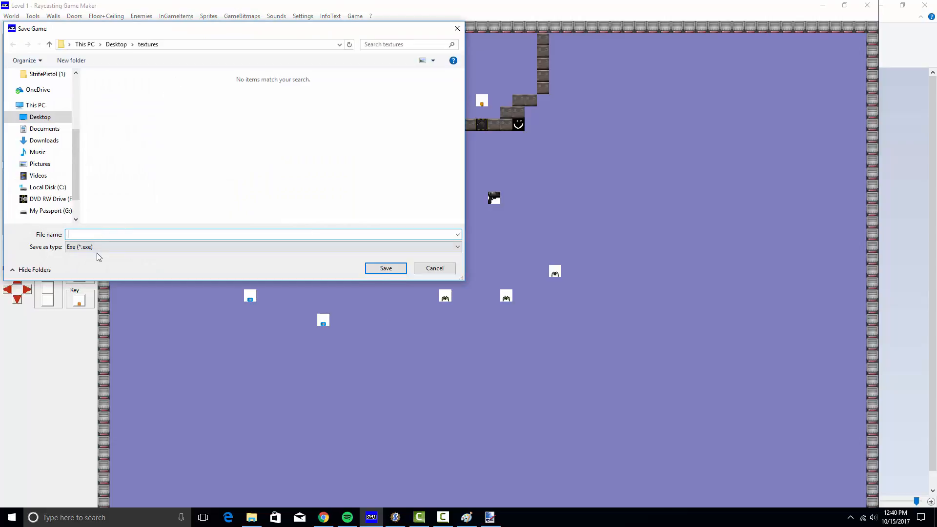
# Overwrite gamedemo.exe in the pasted game folder with the rebuilt game and launch it
pyautogui.write('demo')
pyautogui.click(184, 44)
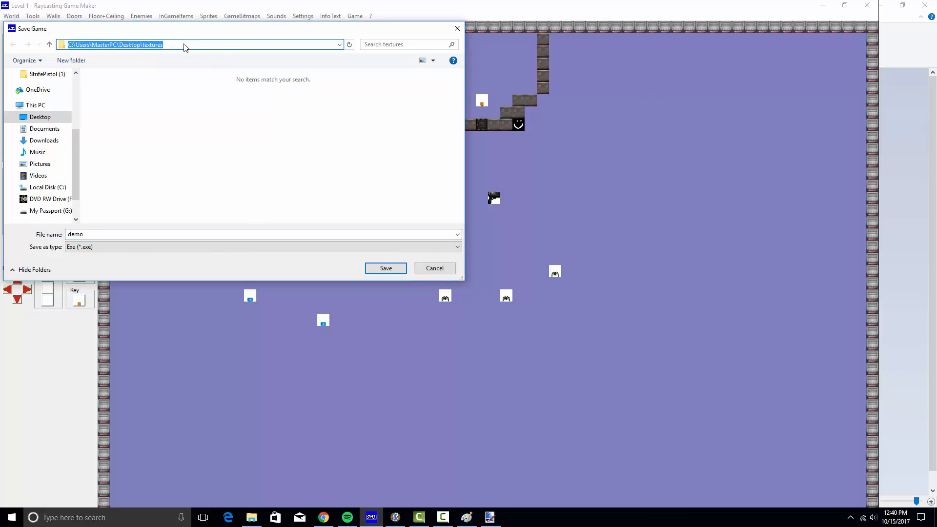
pyautogui.write('C:\\Users\\MasterPC\\Downloads\\StrifePistol (1)\\game features')
pyautogui.press('Return')
pyautogui.click(115, 98)
pyautogui.click(386, 268)
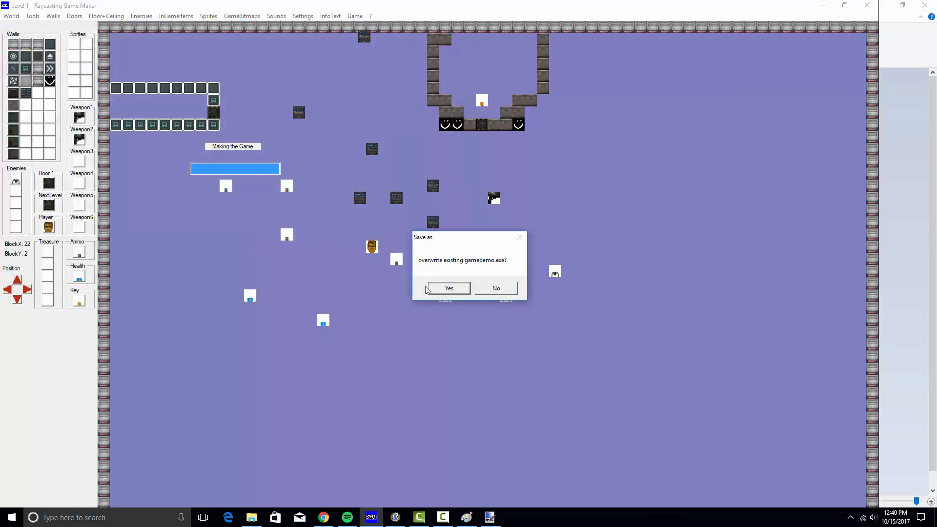
pyautogui.click(430, 289)
pyautogui.click(355, 15)
pyautogui.click(364, 49)
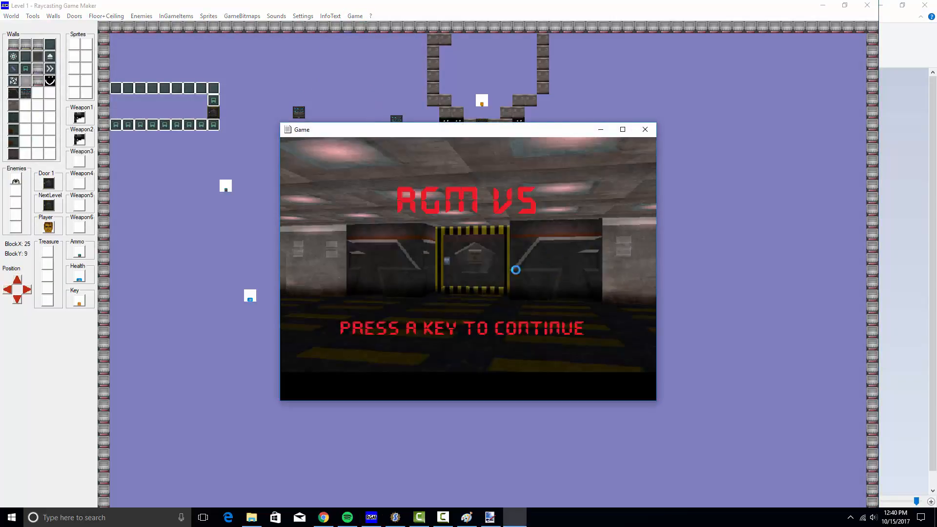
# Start a new game and walk around to pick up the pistol
pyautogui.press('Return')
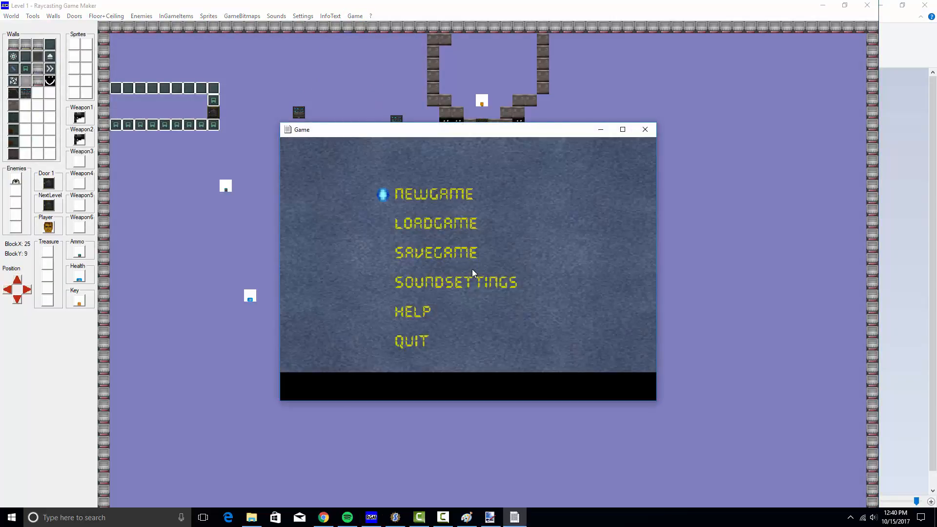
pyautogui.press('Return')
pyautogui.press('Right')
pyautogui.press('Left')
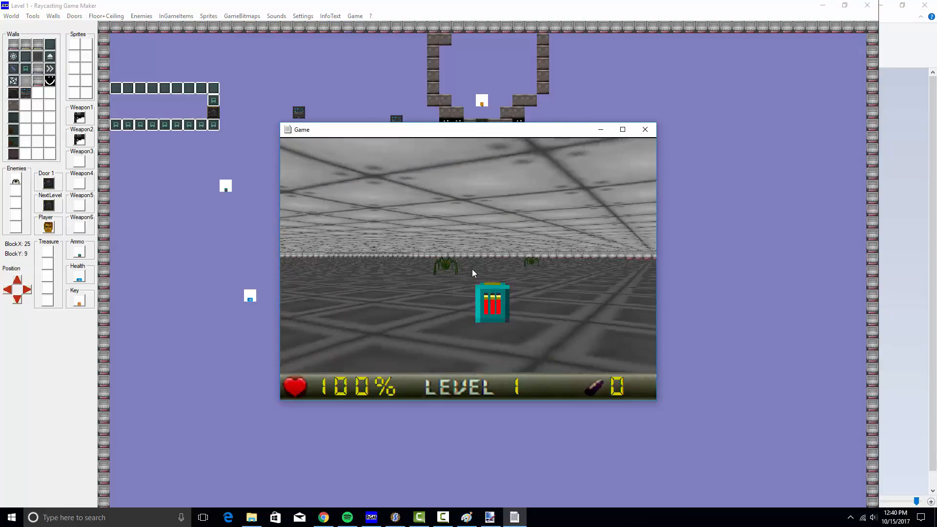
pyautogui.press('Up')
pyautogui.press('Right')
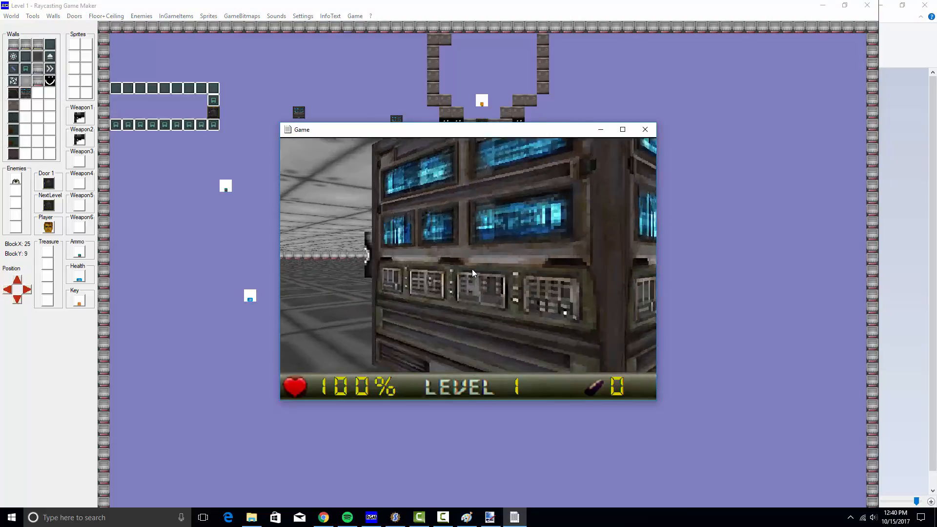
pyautogui.press('Left')
pyautogui.press('Up')
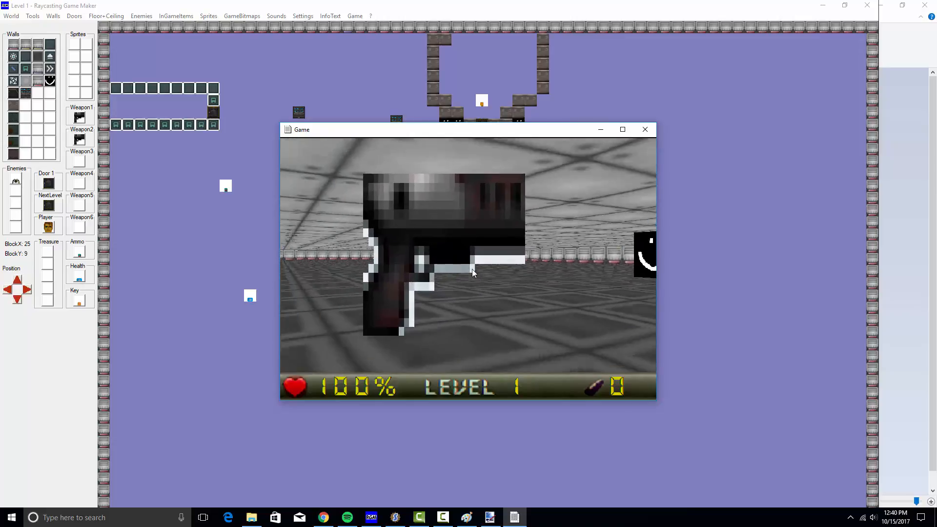
# Turn to find and collect the ammo, then approach the console bank
pyautogui.press('Right')
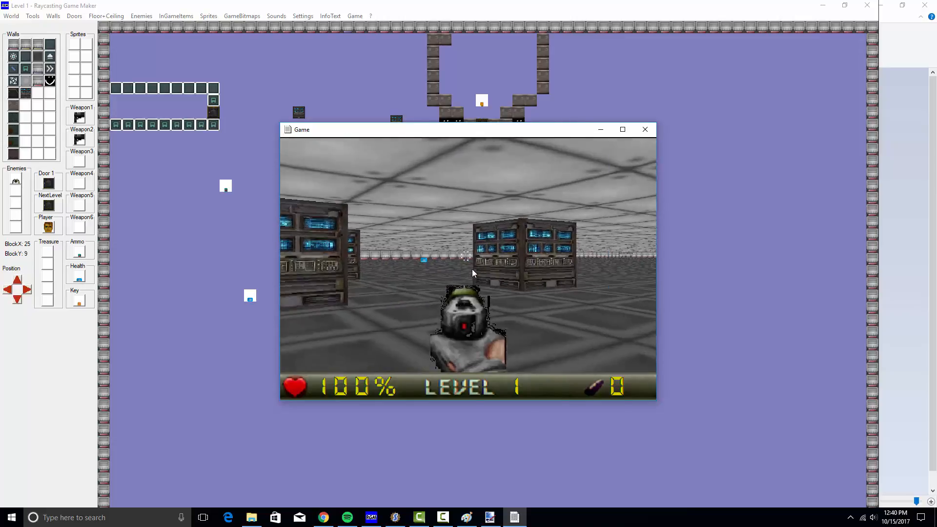
pyautogui.press('Left')
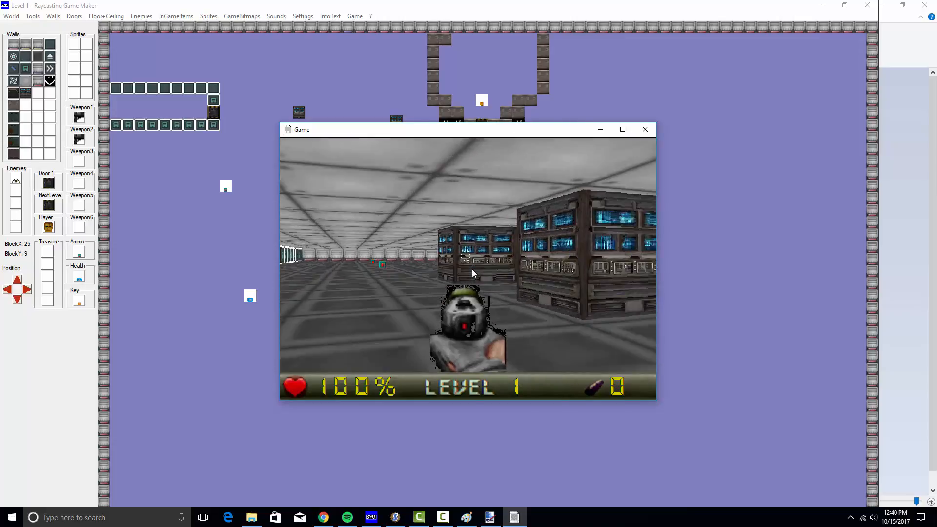
pyautogui.press('Left')
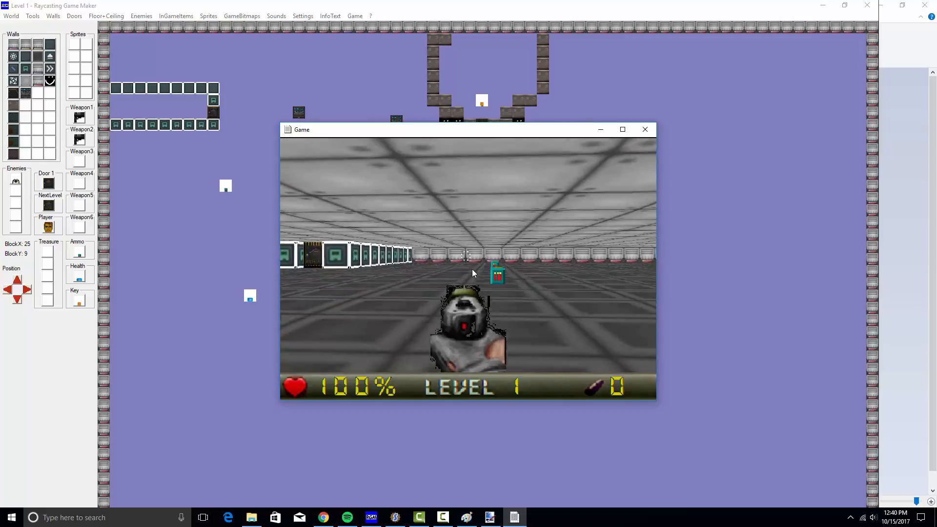
pyautogui.press('Up')
pyautogui.press('Right')
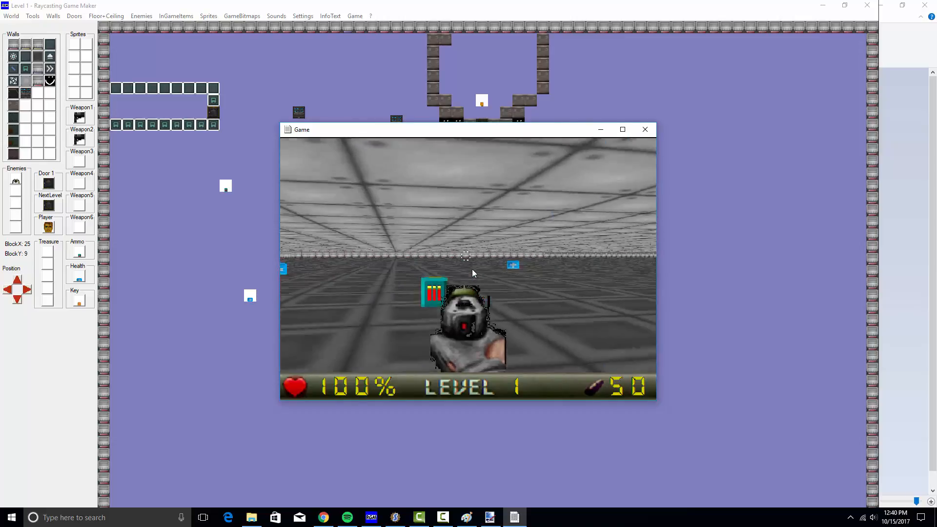
pyautogui.press('Right')
pyautogui.press('Up')
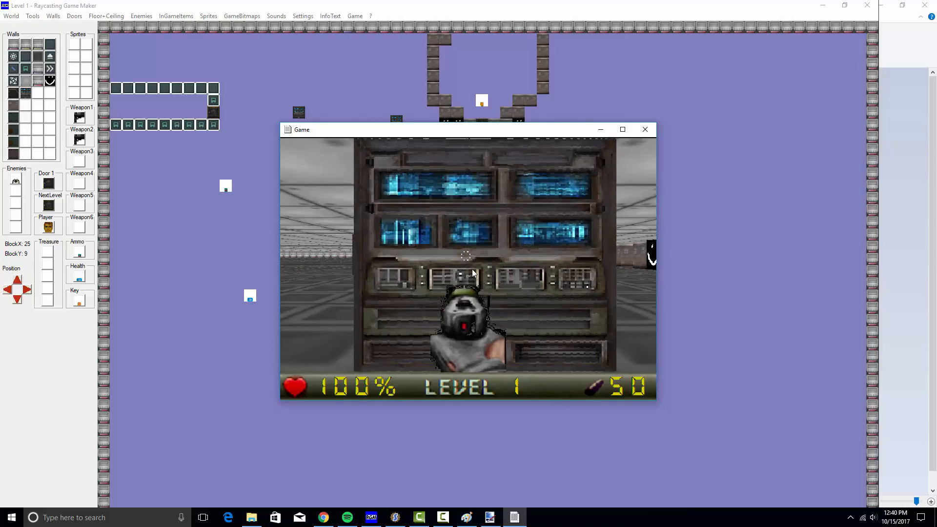
pyautogui.press('Down')
pyautogui.press('Up')
# Look between the smiley block and console bank, then exit to the menu and close the game
pyautogui.press('Left')
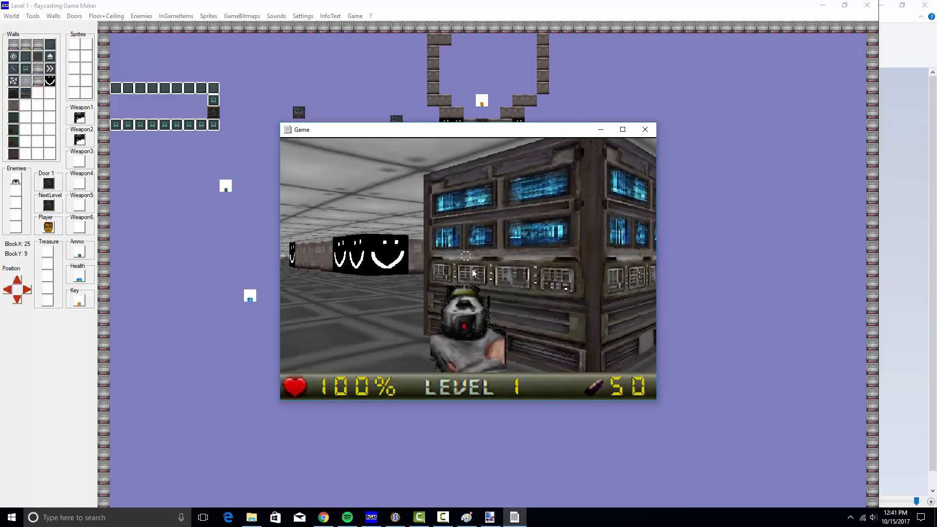
pyautogui.press('Left')
pyautogui.press('Right')
pyautogui.press('Up')
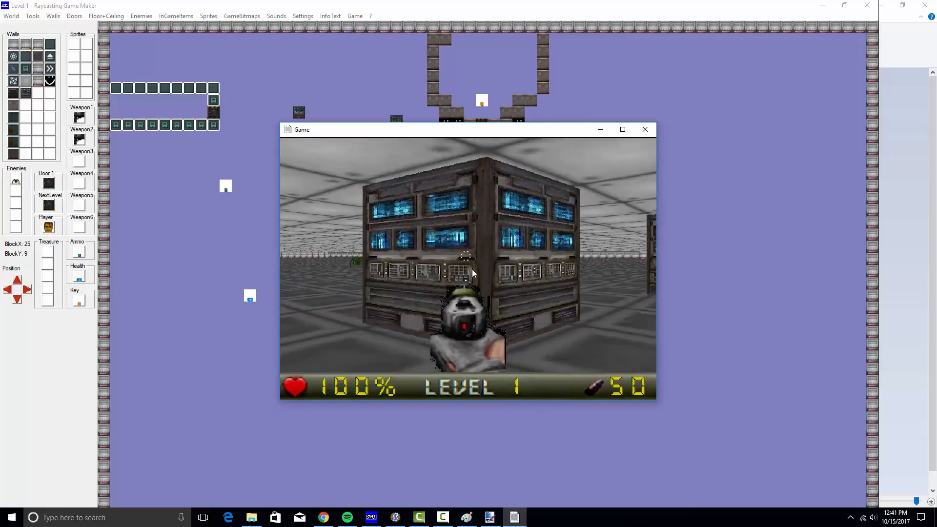
pyautogui.press('Down')
pyautogui.press('Right')
pyautogui.press('Up')
pyautogui.press('Escape')
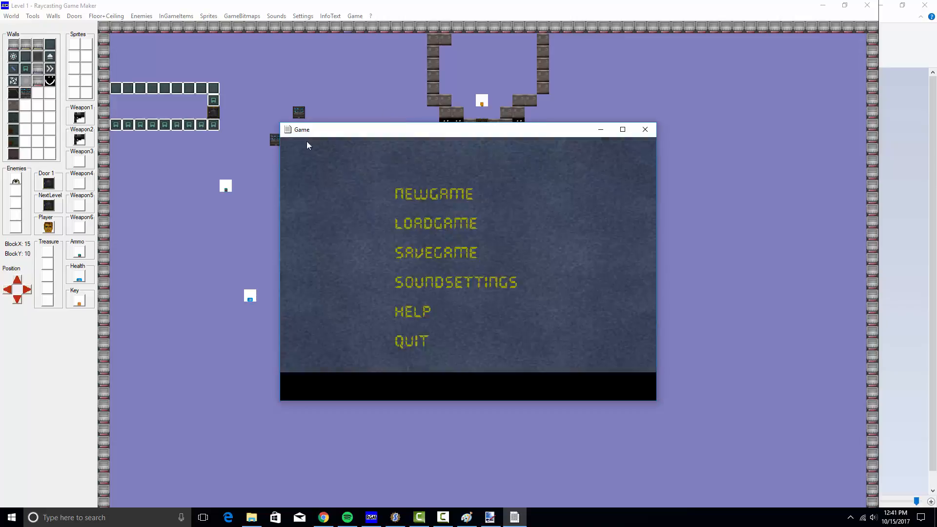
pyautogui.click(643, 131)
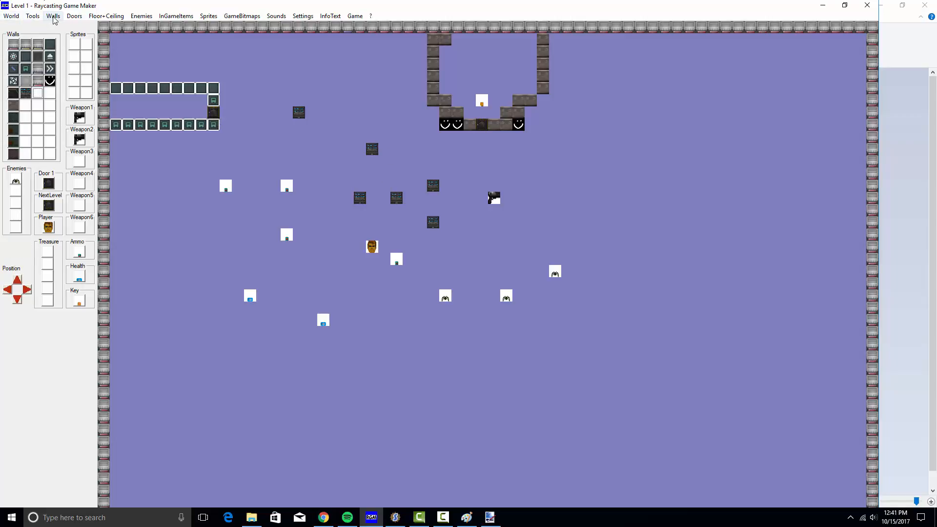
# Pick an empty wall texture slot and browse Desktop\textures for PNG files
pyautogui.click(54, 16)
pyautogui.click(86, 27)
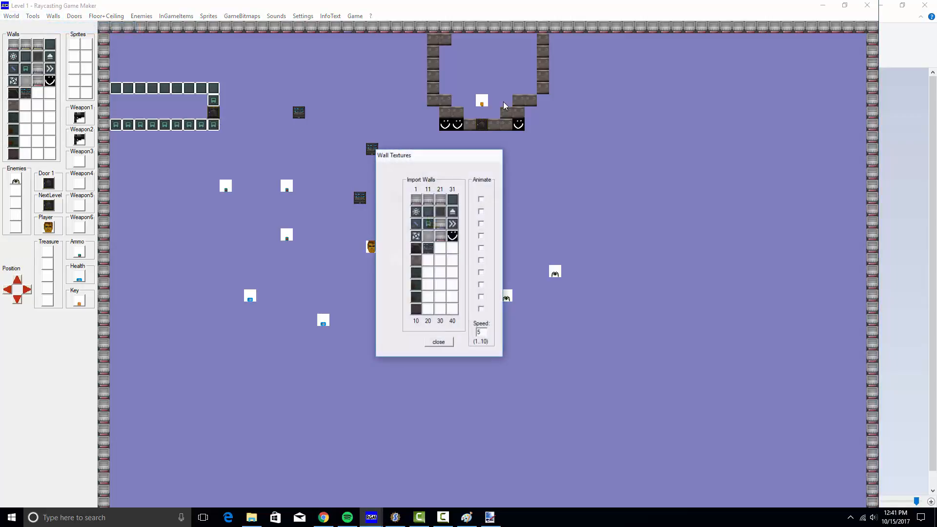
pyautogui.click(440, 250)
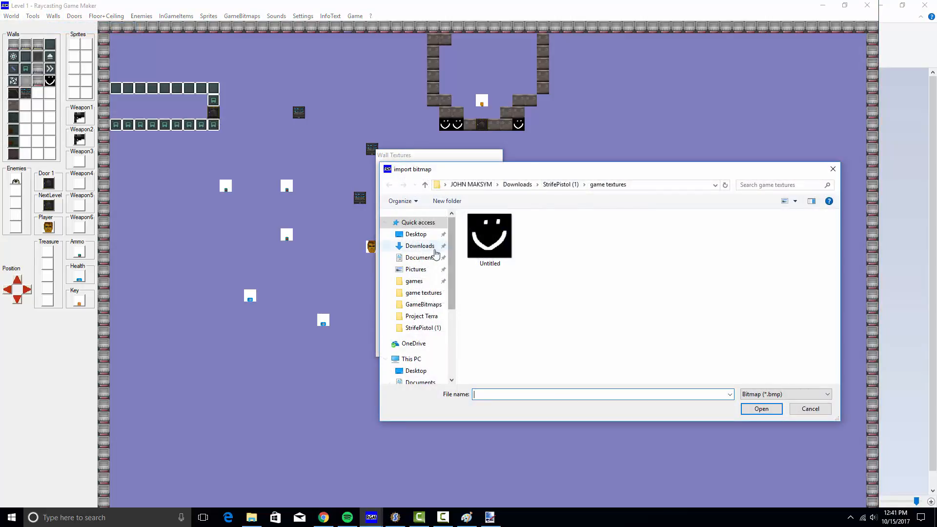
pyautogui.click(416, 234)
pyautogui.doubleClick(491, 234)
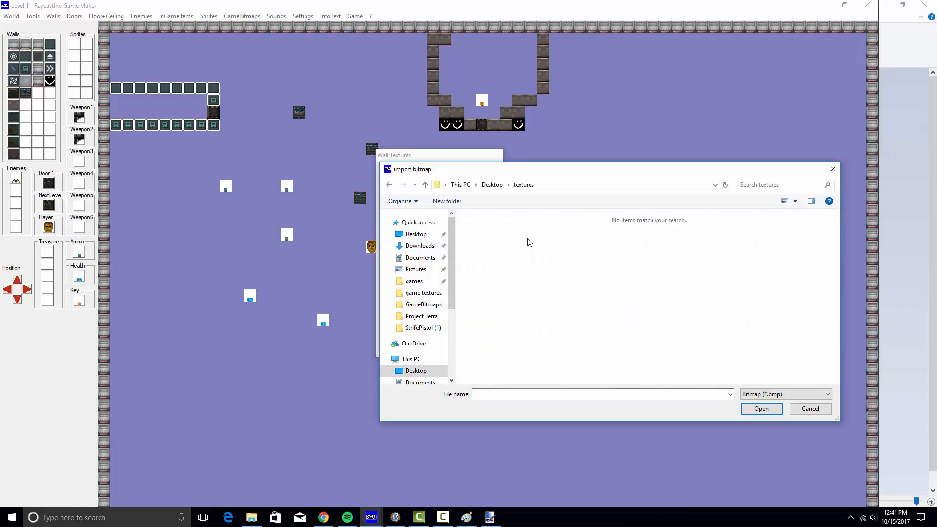
pyautogui.click(788, 395)
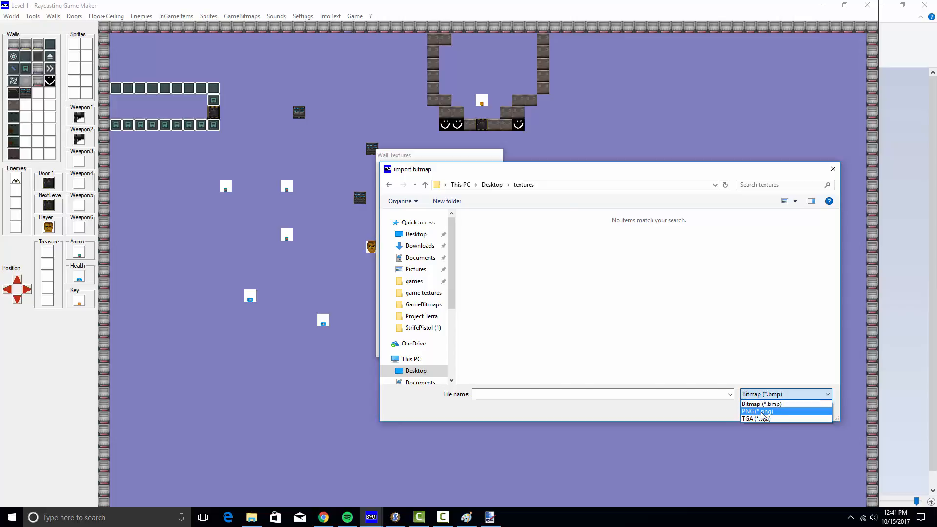
pyautogui.click(759, 411)
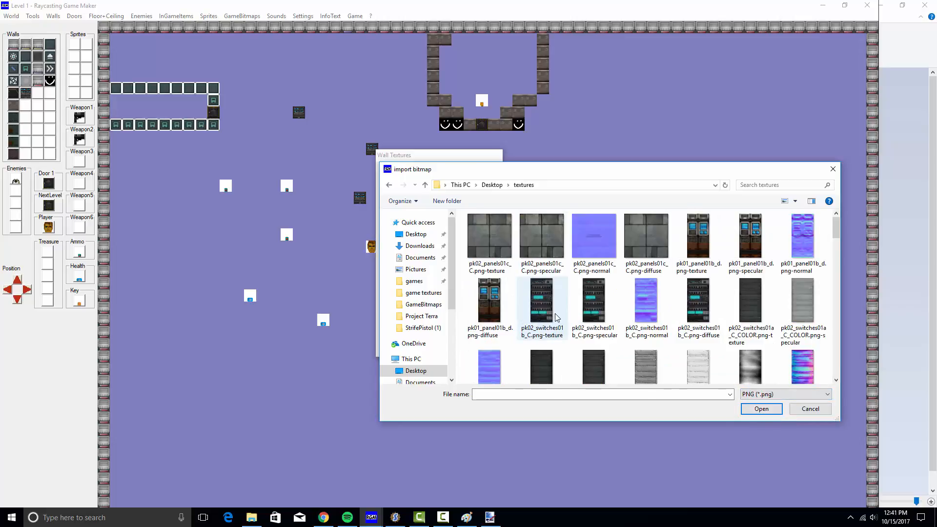
# Import pk02_wall07b_C as a wall texture and close the Wall Textures window
pyautogui.scroll(-10, 633, 351)
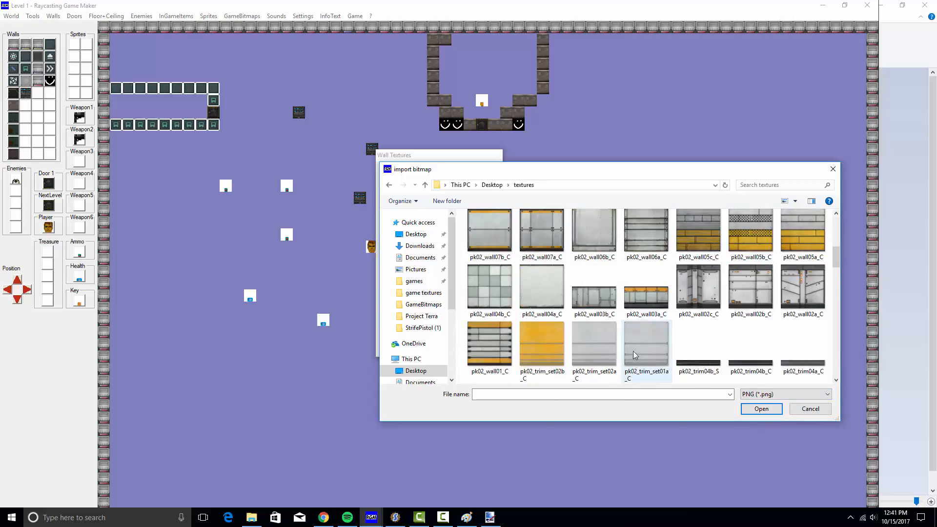
pyautogui.scroll(-5, 540, 268)
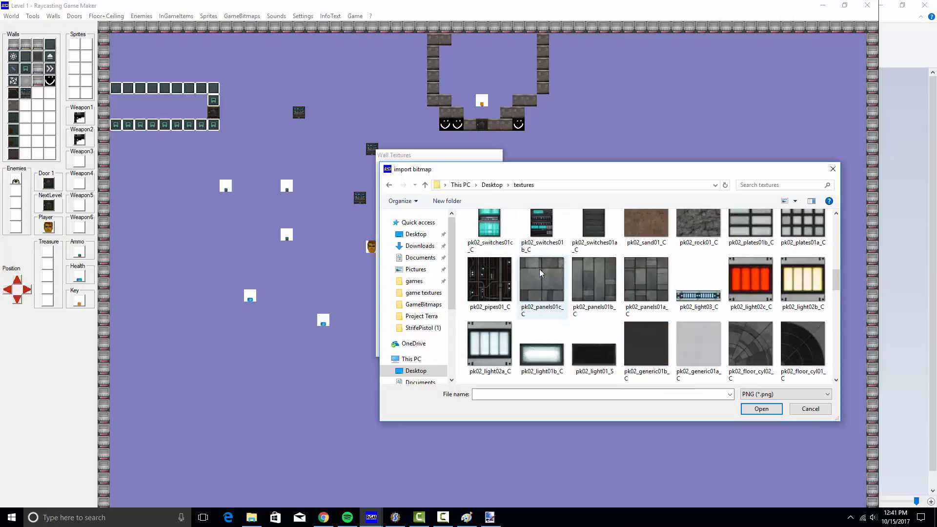
pyautogui.scroll(5, 537, 271)
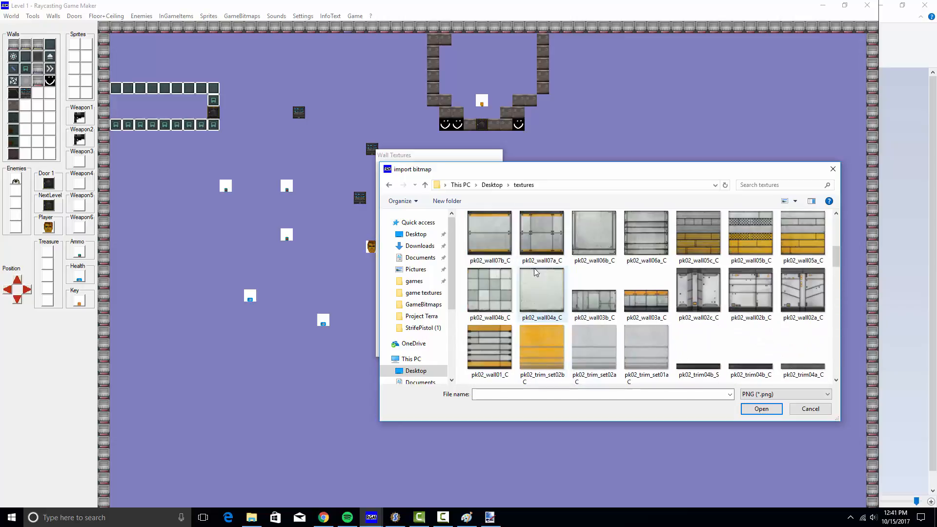
pyautogui.scroll(1, 537, 272)
pyautogui.doubleClick(488, 292)
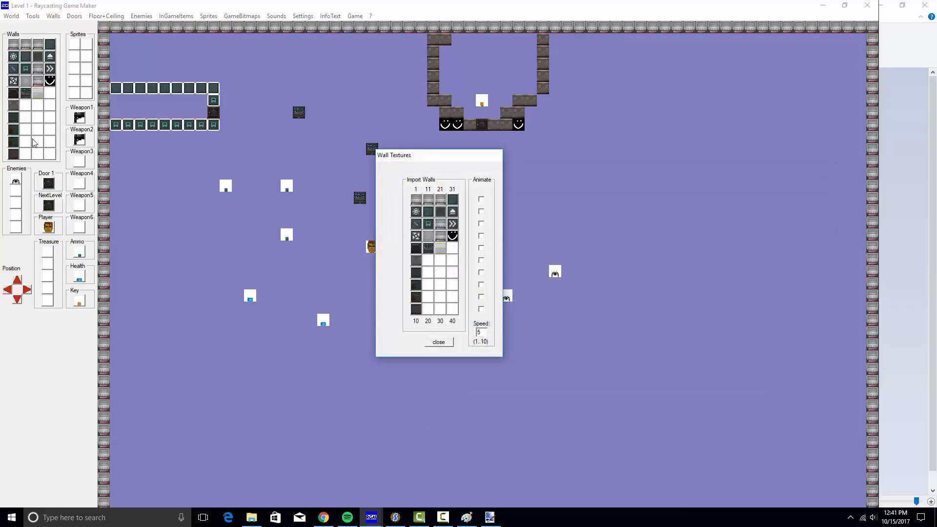
pyautogui.click(438, 342)
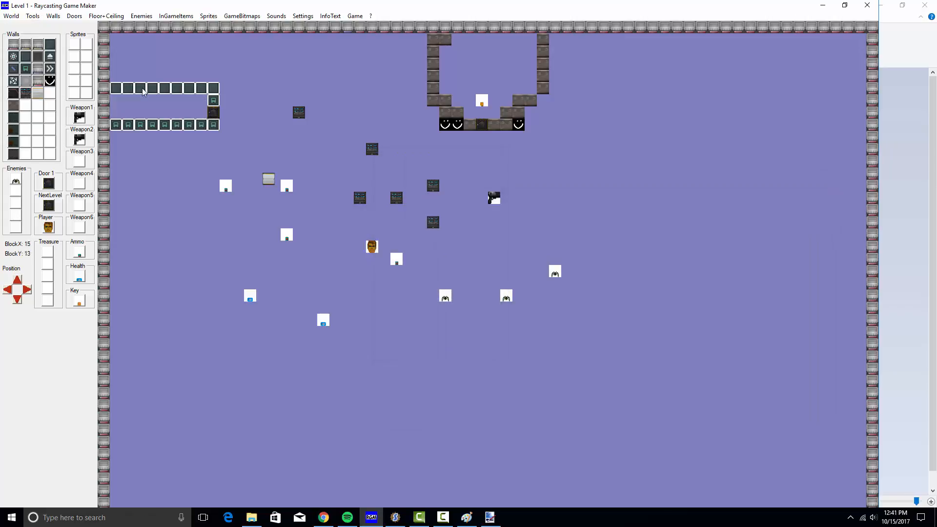
# Import the first PNG from Desktop\textures into floor slot 1
pyautogui.click(106, 16)
pyautogui.click(116, 28)
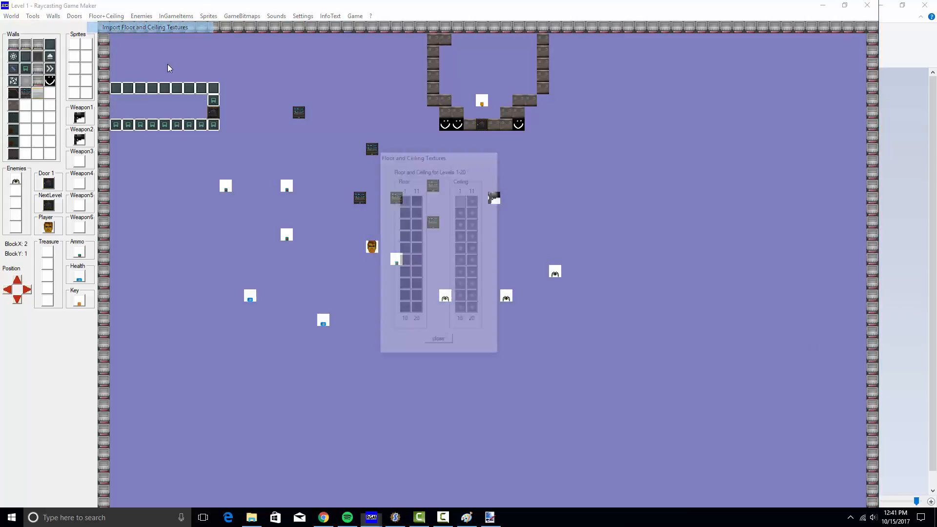
pyautogui.click(405, 200)
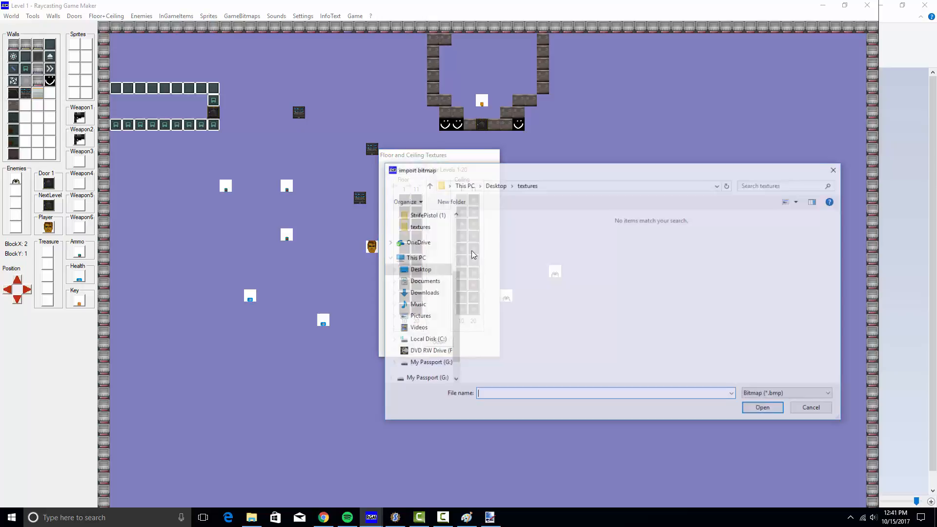
pyautogui.click(432, 270)
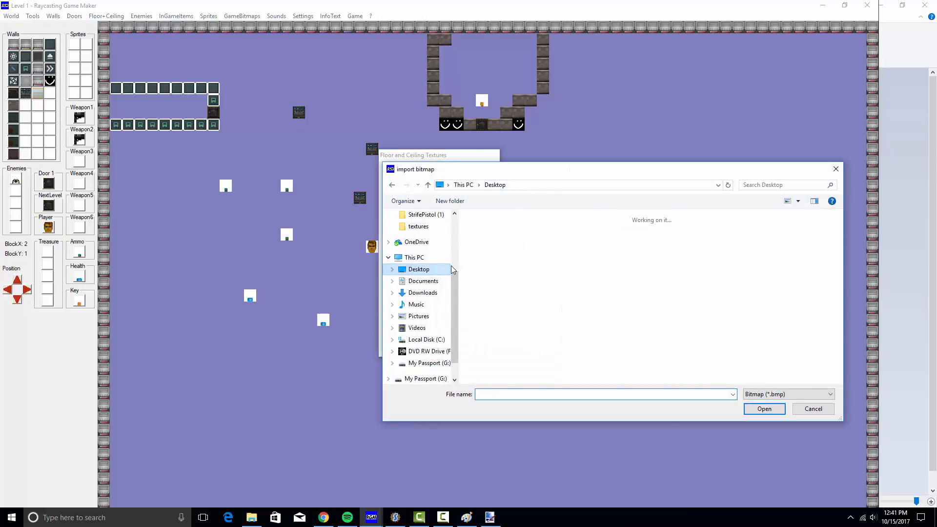
pyautogui.doubleClick(510, 248)
pyautogui.click(795, 397)
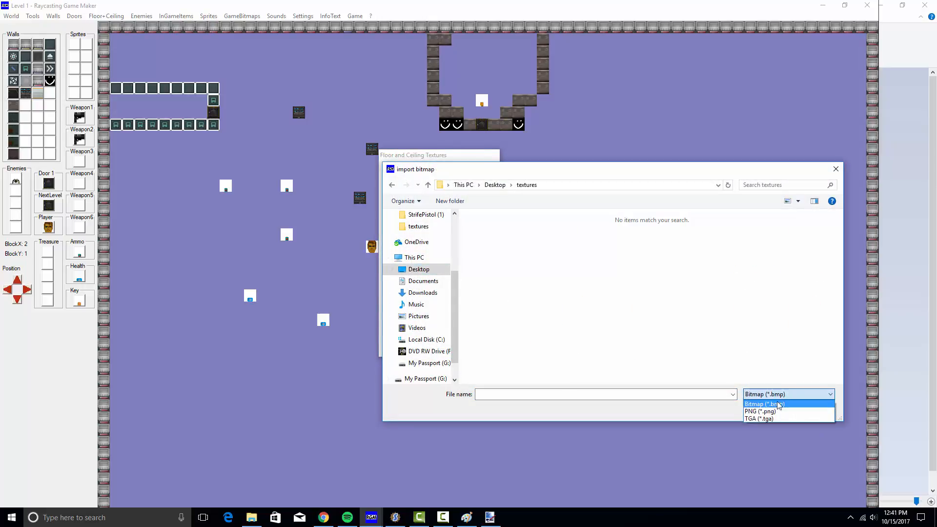
pyautogui.click(782, 412)
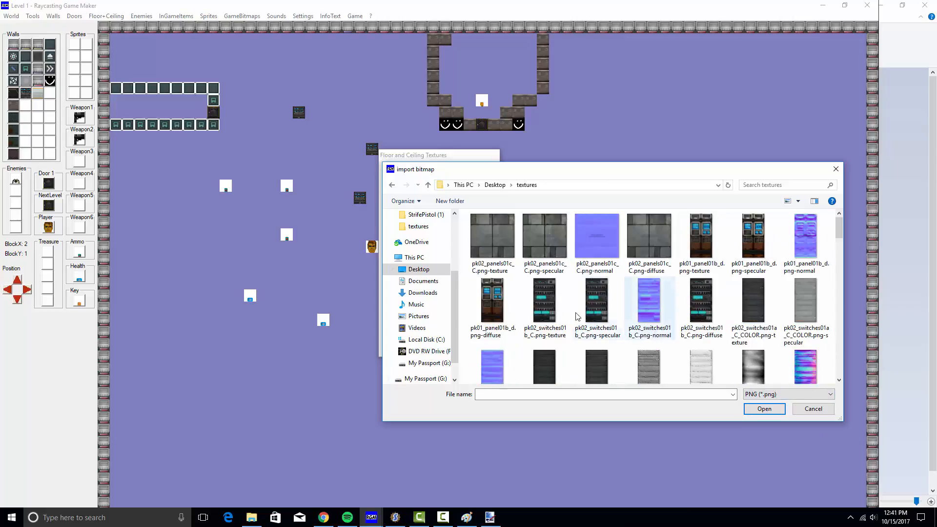
pyautogui.doubleClick(493, 236)
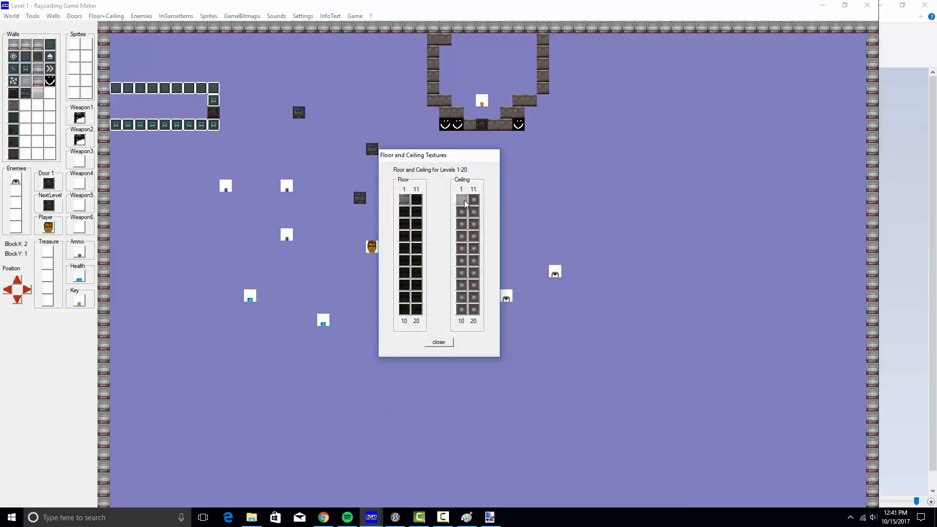
# Replace floor slot 1's texture with pk01_floor02b_d.png
pyautogui.click(408, 204)
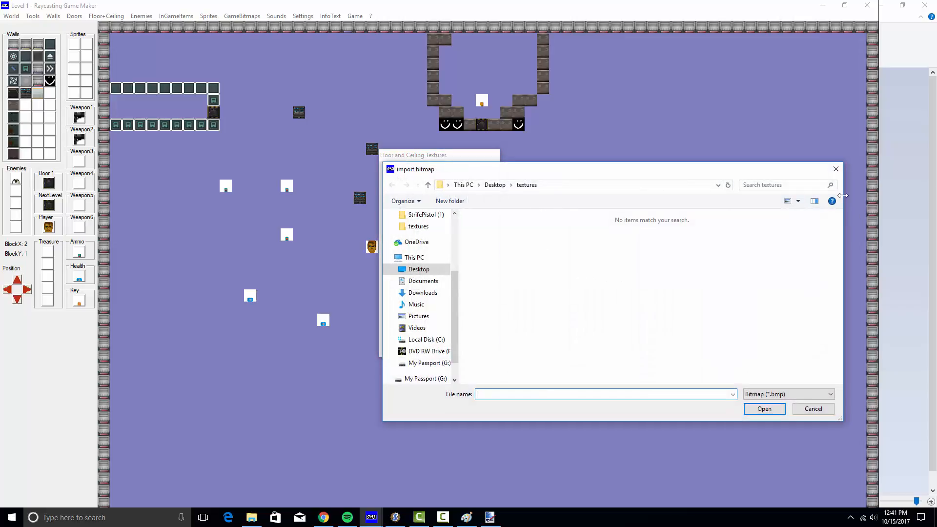
pyautogui.click(770, 395)
pyautogui.click(769, 412)
pyautogui.scroll(-1, 611, 329)
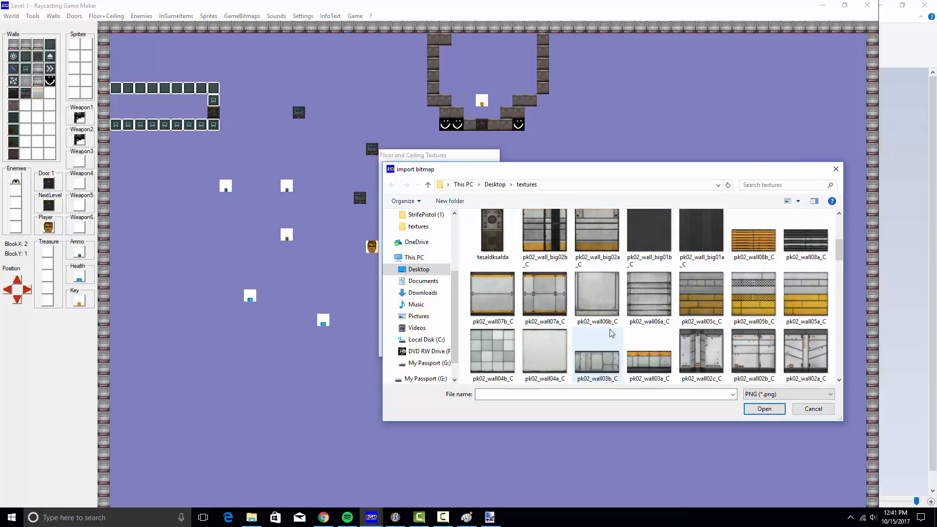
pyautogui.moveTo(836, 250); pyautogui.dragTo(844, 382)
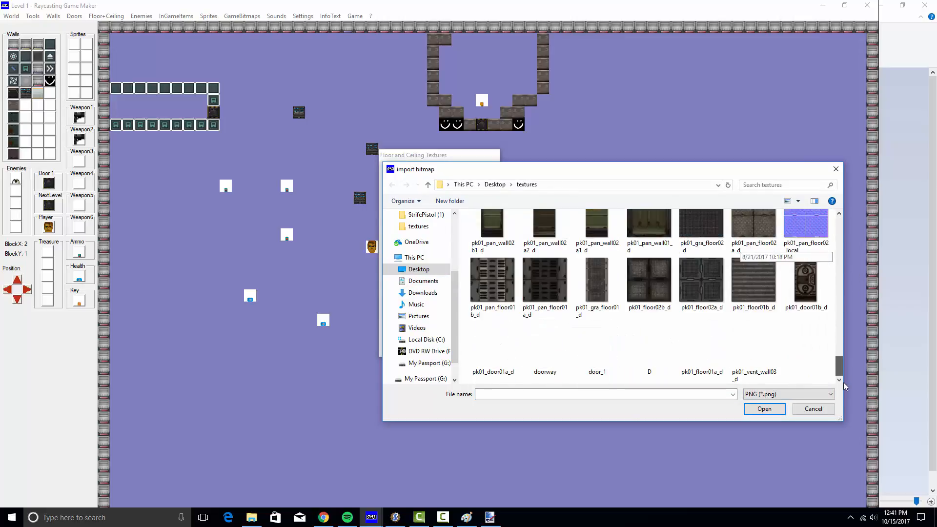
pyautogui.scroll(1, 688, 330)
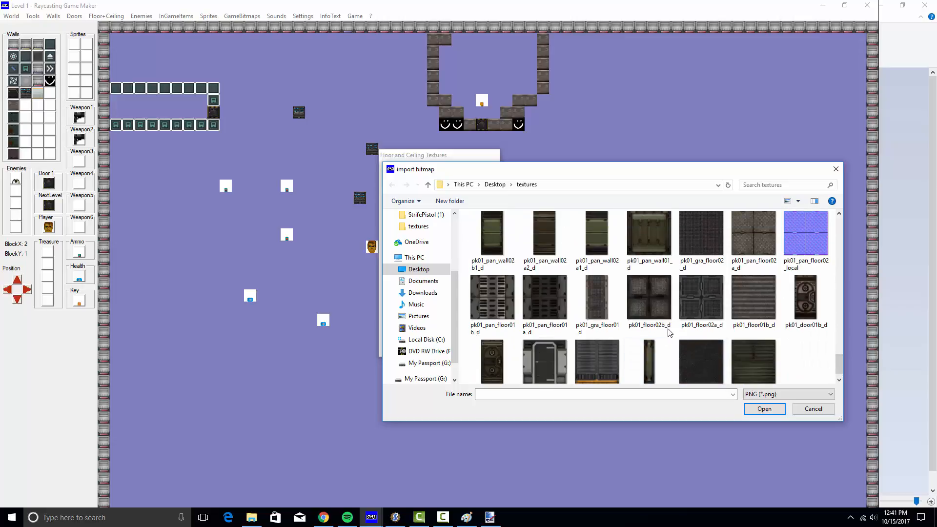
pyautogui.doubleClick(651, 299)
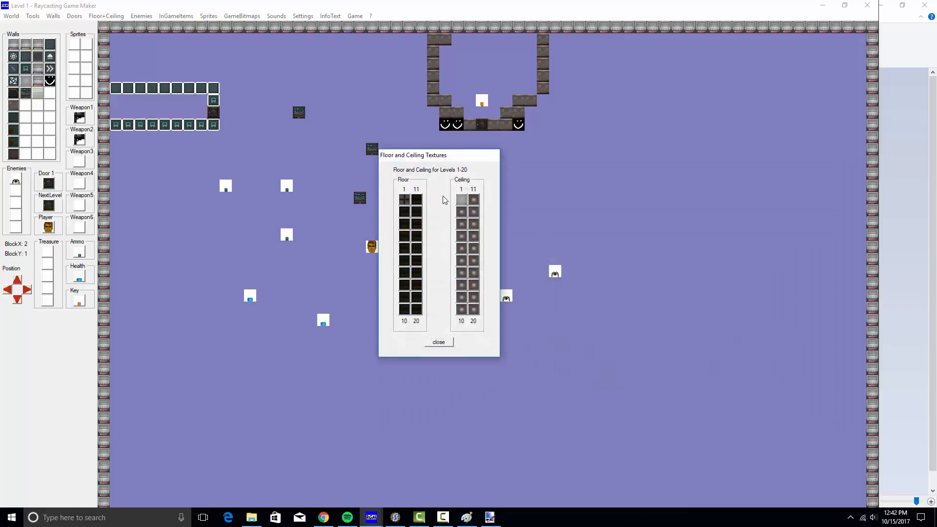
# Start choosing a texture for ceiling slot 1, listing PNG files instead of bitmaps
pyautogui.click(462, 201)
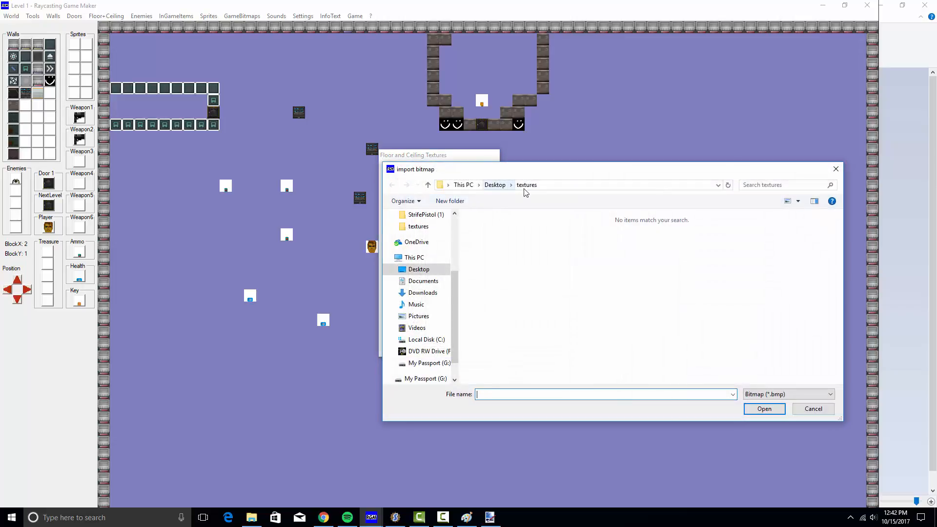
pyautogui.click(786, 394)
pyautogui.click(764, 411)
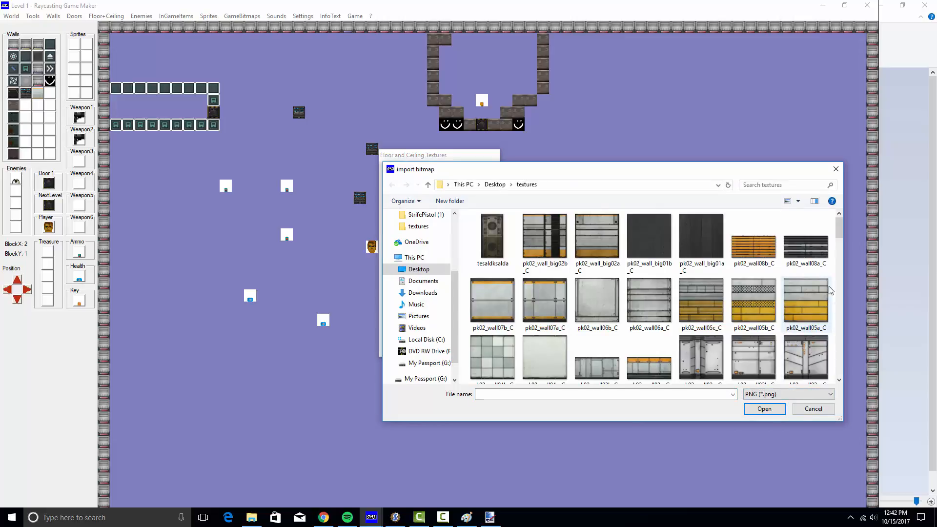
pyautogui.moveTo(839, 227); pyautogui.dragTo(851, 394)
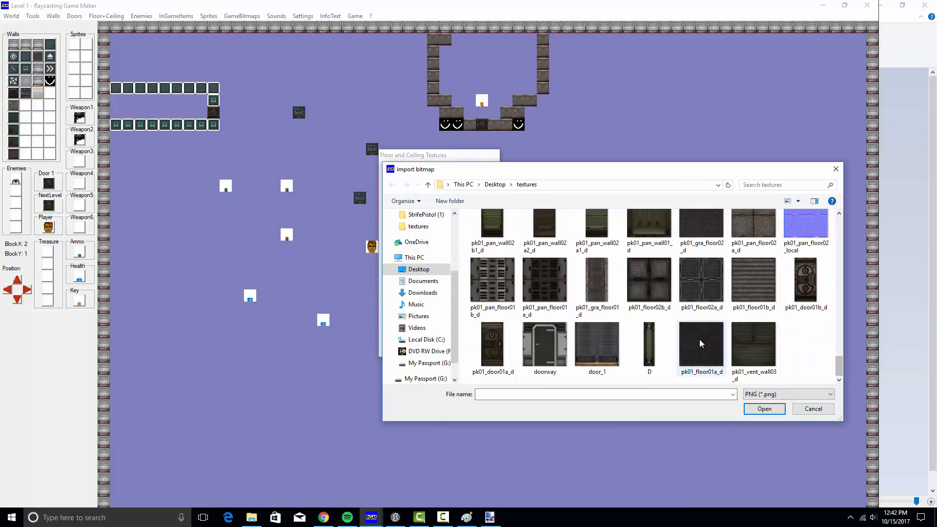
pyautogui.scroll(3, 699, 339)
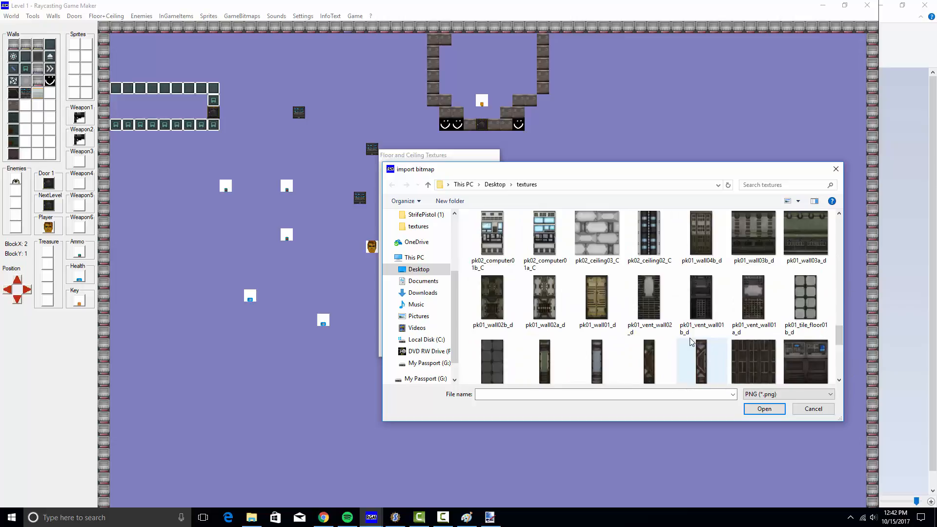
pyautogui.scroll(1, 690, 342)
pyautogui.scroll(3, 588, 310)
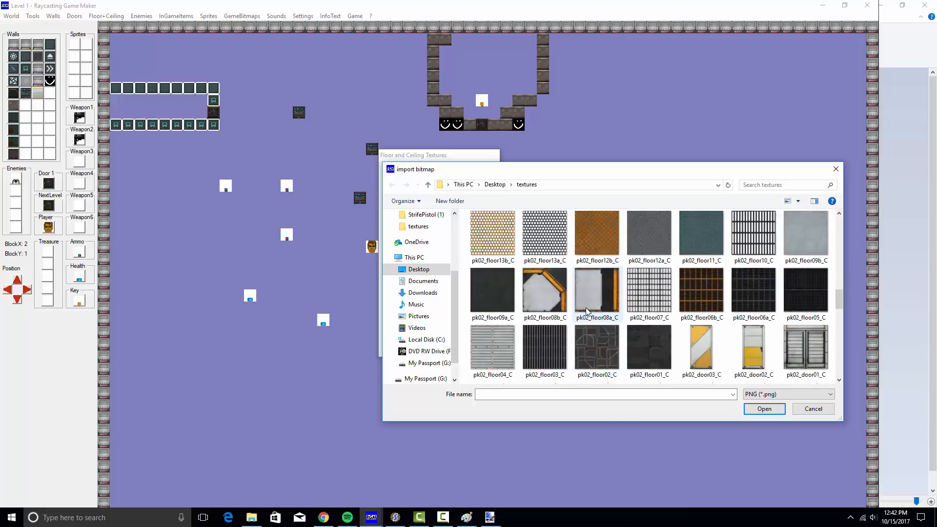
pyautogui.scroll(3, 585, 308)
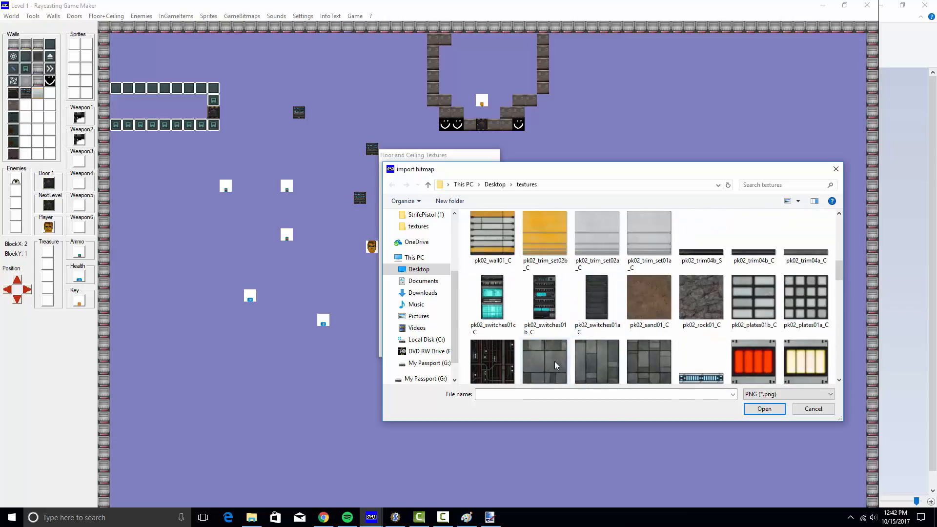
pyautogui.scroll(-5, 554, 361)
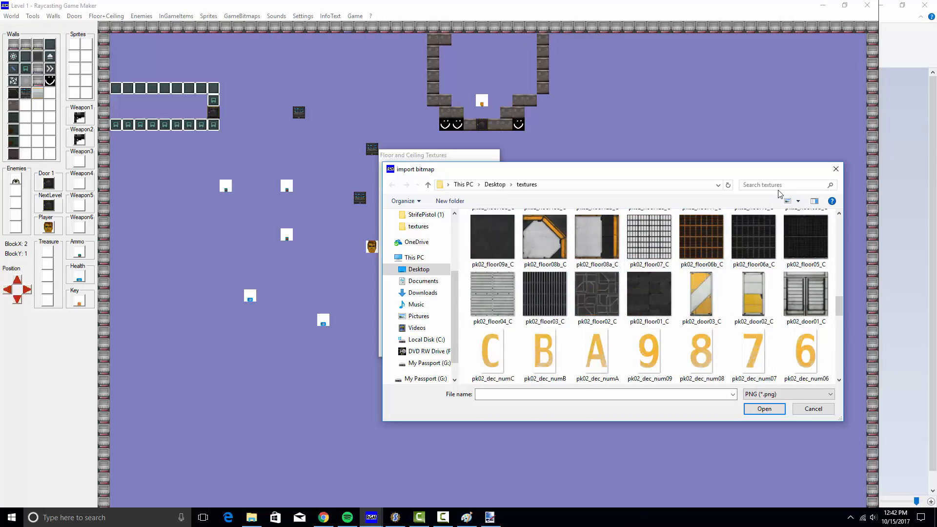
# Search 'ce' and import pk02_ceiling03_C into ceiling slot 1, then close the textures window
pyautogui.click(768, 186)
pyautogui.write('ceil')
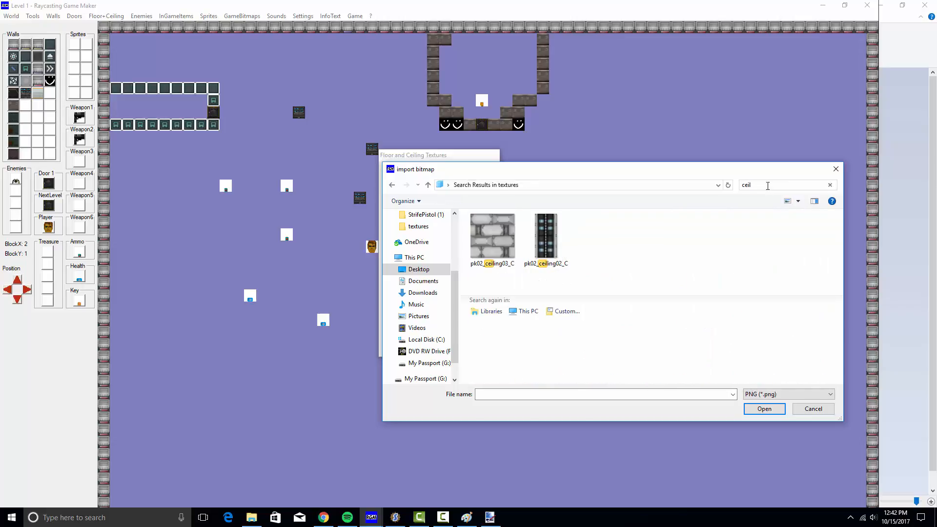
pyautogui.doubleClick(488, 230)
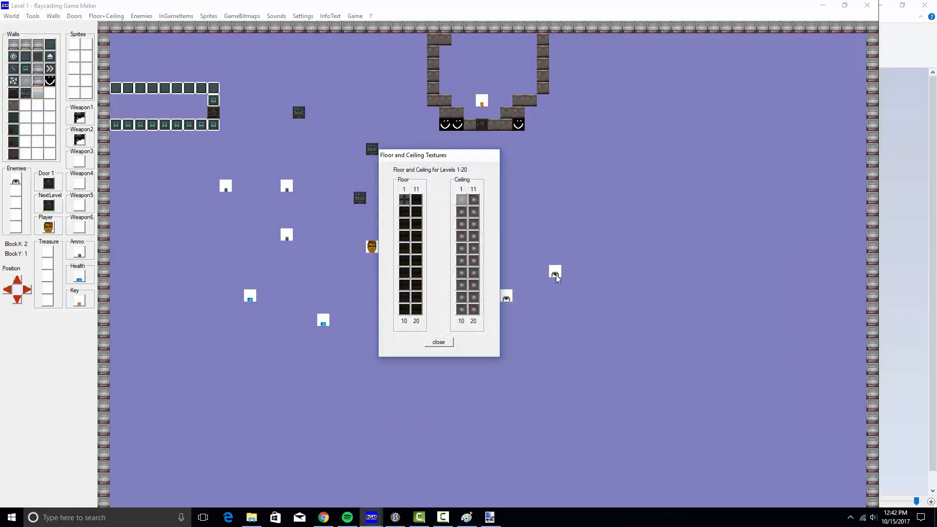
pyautogui.click(440, 342)
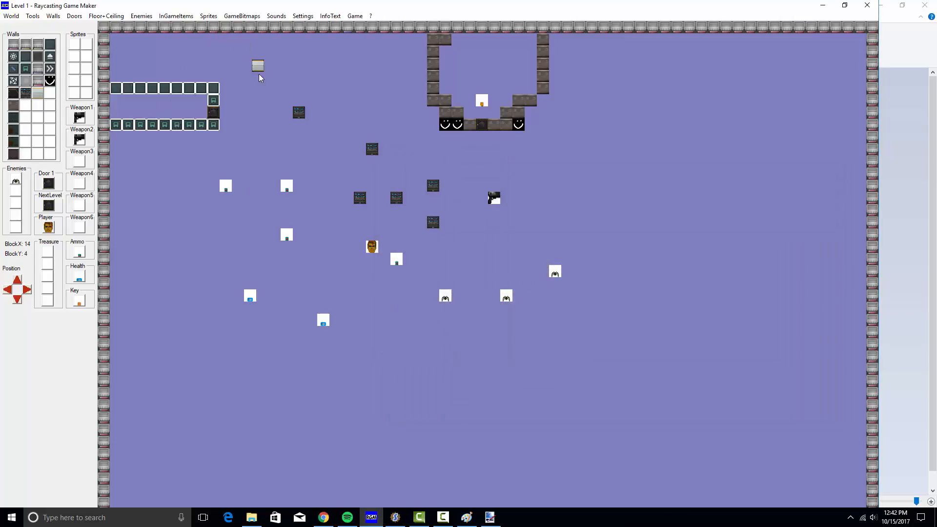
# Repaint the top and bottom wall rows of the top-left corridor with the light-grey wall
pyautogui.moveTo(116, 88); pyautogui.dragTo(214, 89)
pyautogui.moveTo(120, 126); pyautogui.dragTo(213, 126)
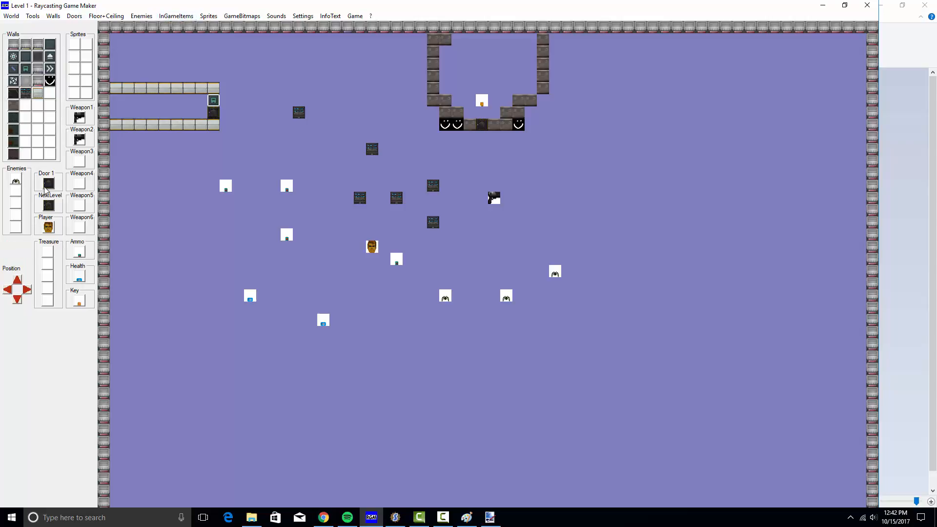
# Import the yellow-striped pk02_door03_C PNG into door slot 1 via Doors > Import Door Textures
pyautogui.click(74, 15)
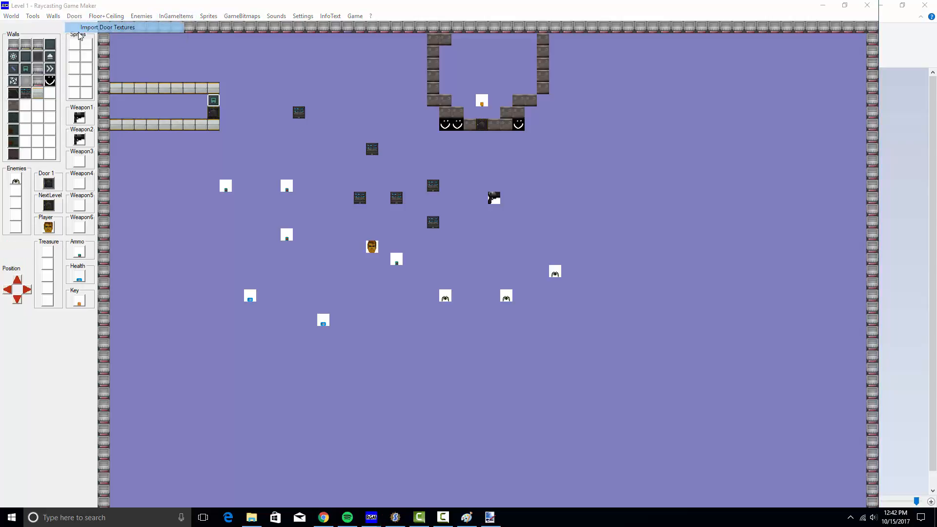
pyautogui.click(98, 25)
pyautogui.click(434, 200)
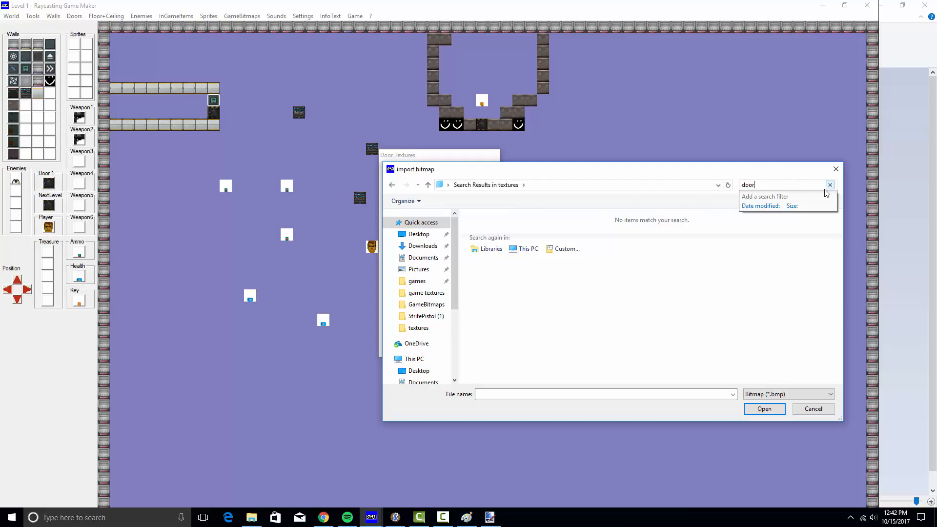
pyautogui.press('BackSpace')
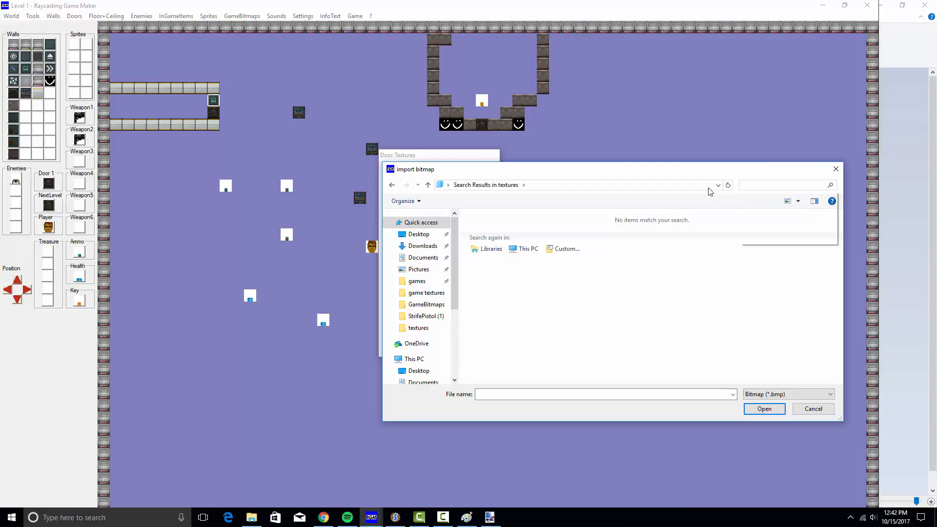
pyautogui.click(757, 396)
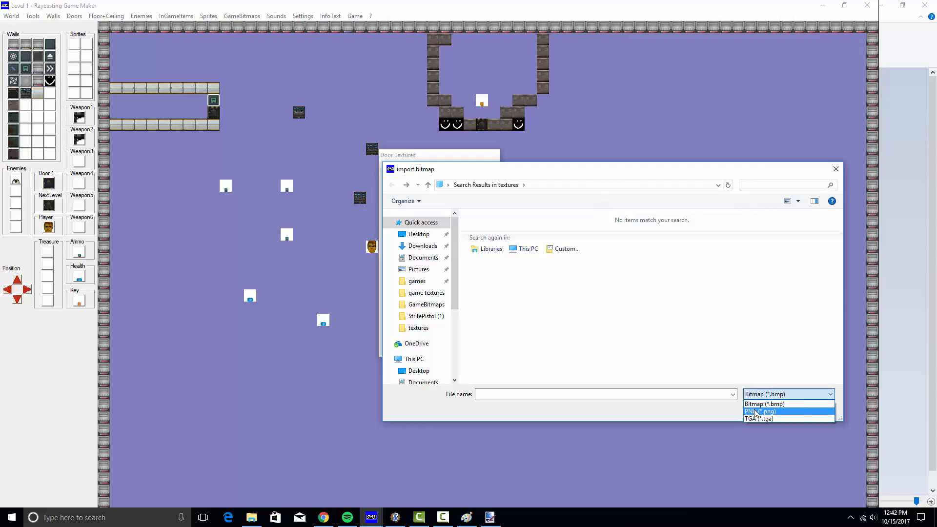
pyautogui.click(762, 420)
pyautogui.click(764, 186)
pyautogui.click(764, 186)
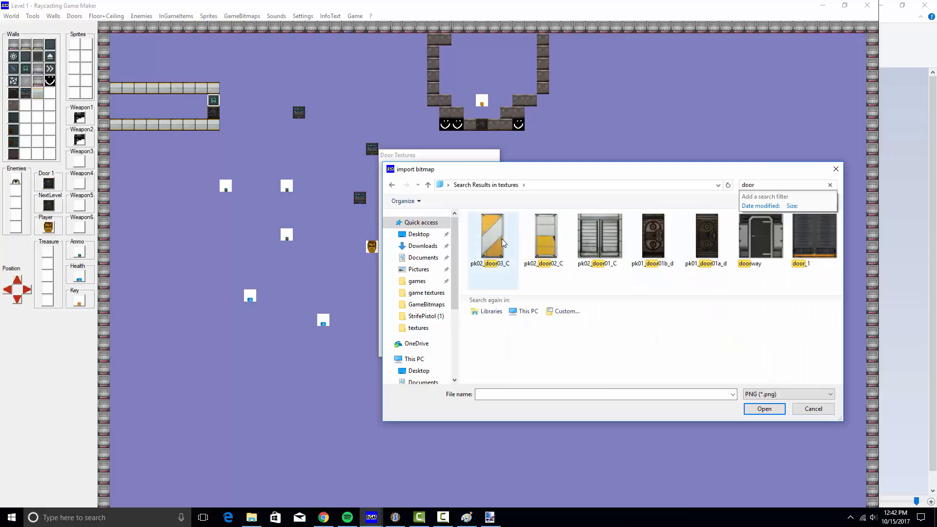
pyautogui.doubleClick(499, 234)
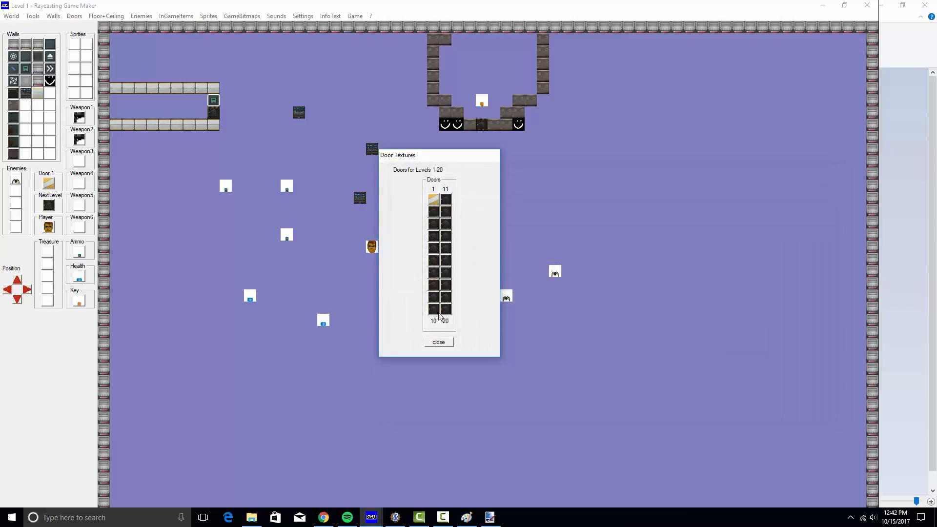
# Close the door textures window and import the pk01_door01b_d PNG as the next-level door texture
pyautogui.click(438, 342)
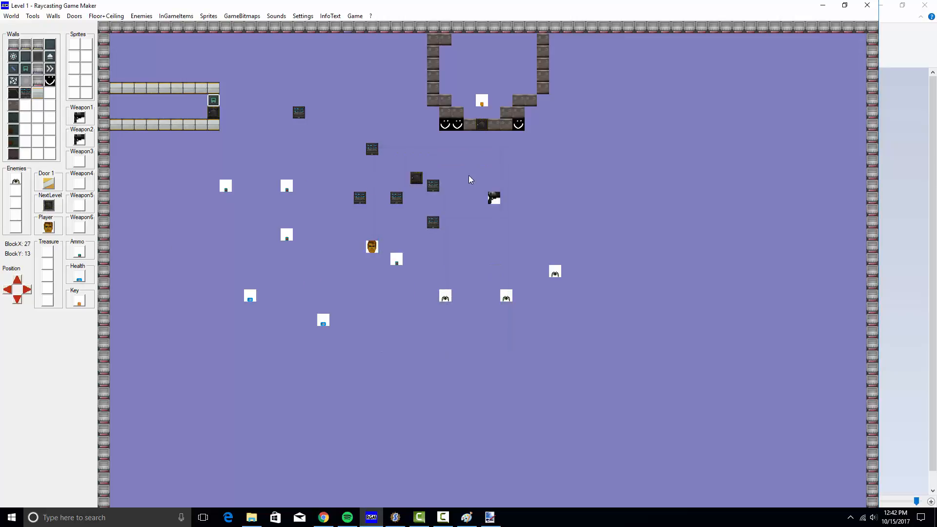
pyautogui.click(74, 16)
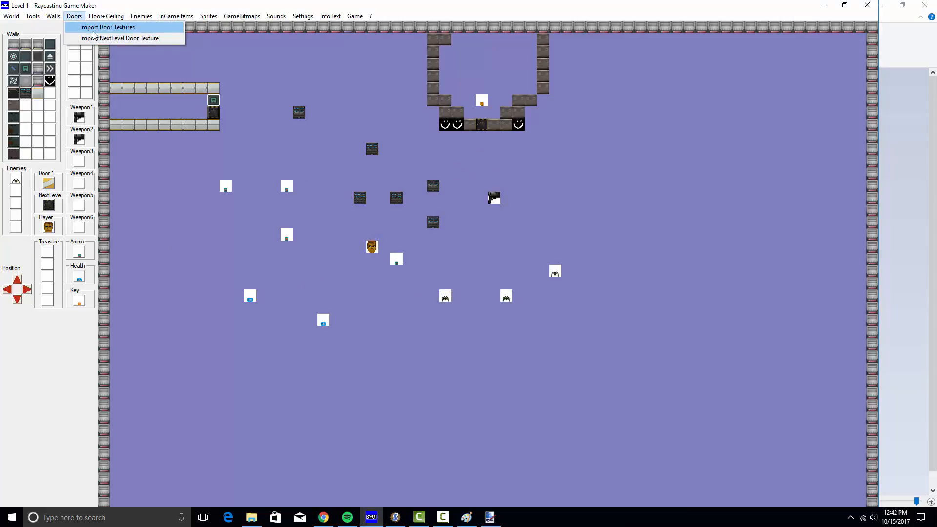
pyautogui.click(120, 38)
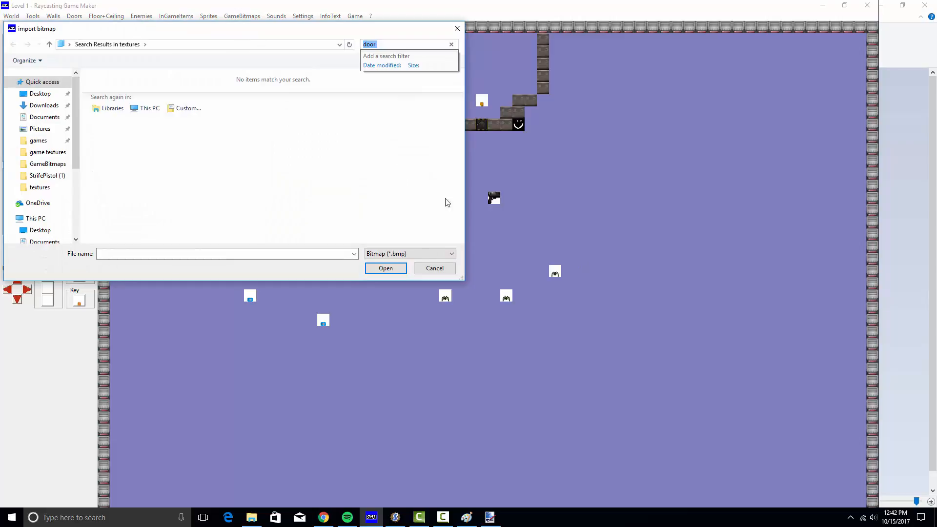
pyautogui.click(410, 254)
pyautogui.click(384, 275)
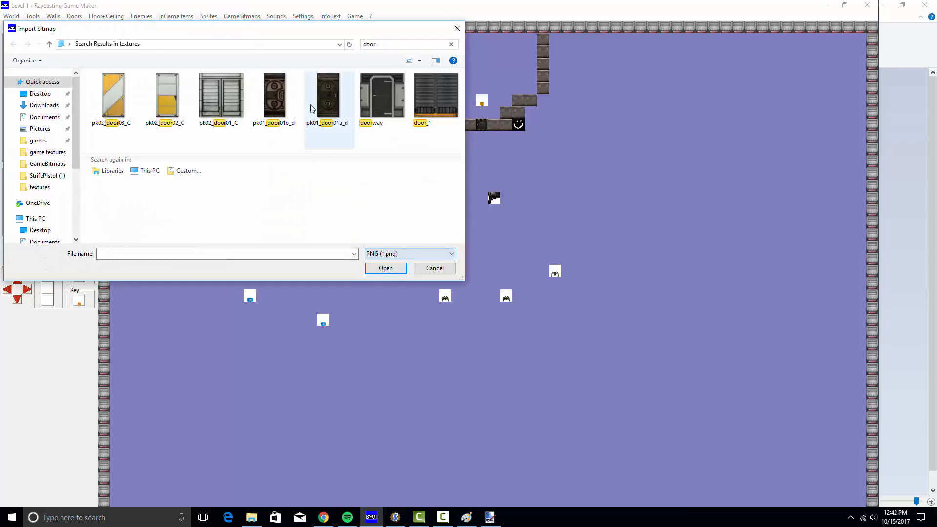
pyautogui.doubleClick(272, 97)
pyautogui.click(173, 125)
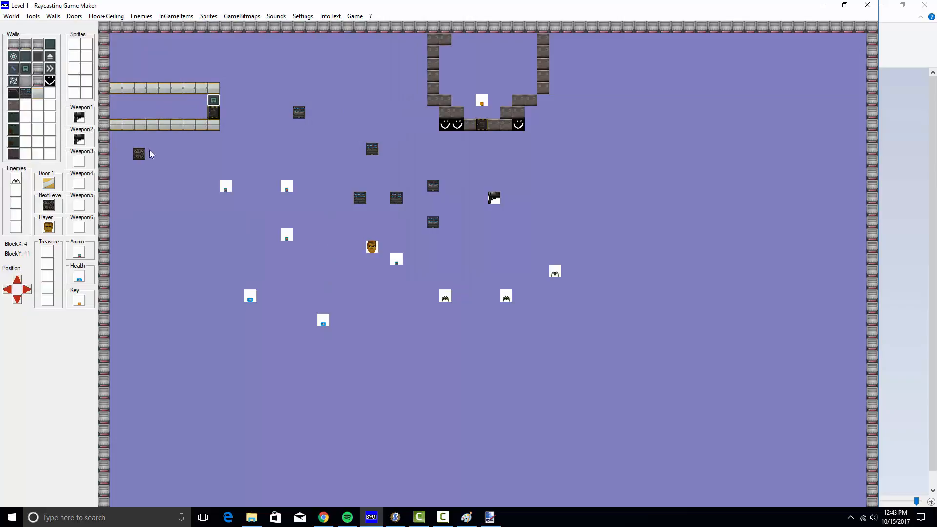
pyautogui.click(37, 97)
# Paint the corridor end tile and the top structure's stone and smiley tiles light grey
pyautogui.click(214, 100)
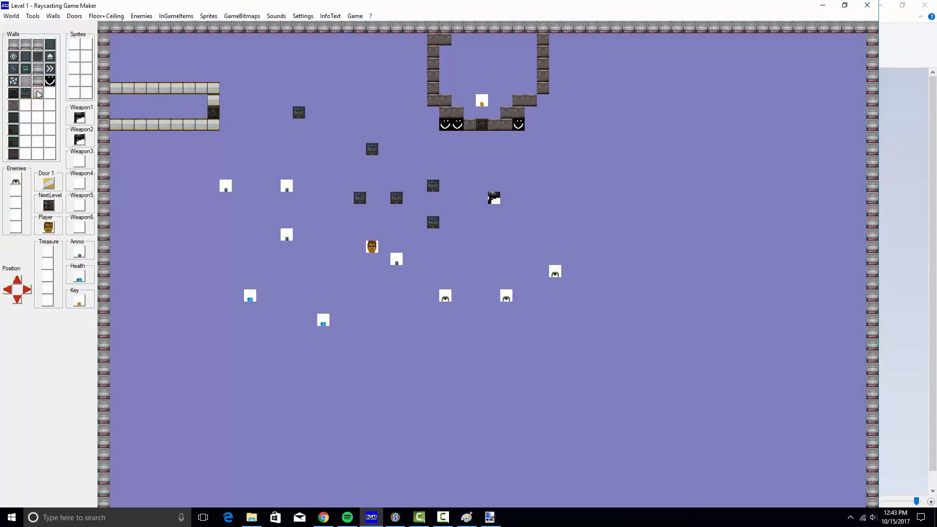
pyautogui.moveTo(451, 115)
pyautogui.mouseDown()
pyautogui.moveTo(459, 124)
pyautogui.moveTo(446, 117)
pyautogui.moveTo(433, 78)
pyautogui.moveTo(433, 39)
pyautogui.moveTo(445, 39)
pyautogui.mouseUp()
pyautogui.moveTo(543, 39)
pyautogui.mouseDown()
pyautogui.moveTo(534, 92)
pyautogui.moveTo(499, 124)
pyautogui.moveTo(465, 124)
pyautogui.mouseUp()
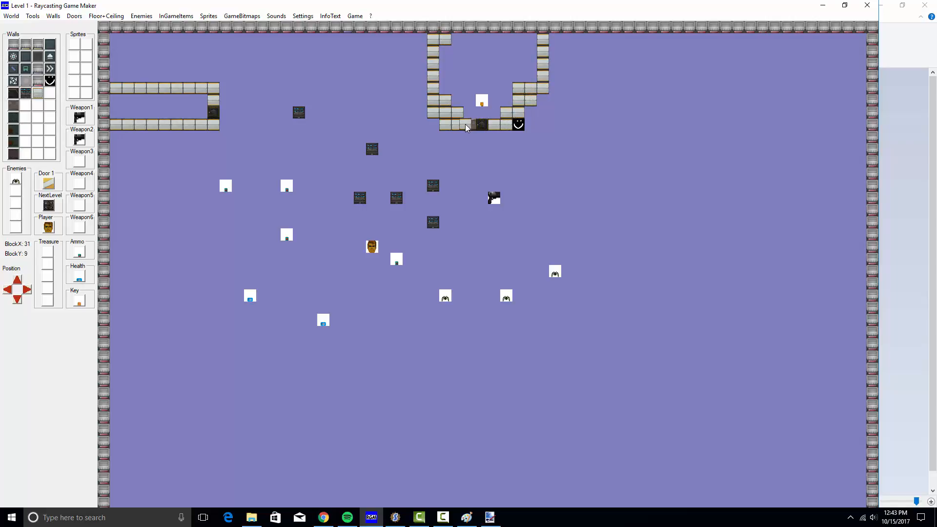
# Place Door 1 in the structure's bottom row and turn the last smiley tile light grey
pyautogui.click(47, 184)
pyautogui.click(404, 163)
pyautogui.click(519, 124)
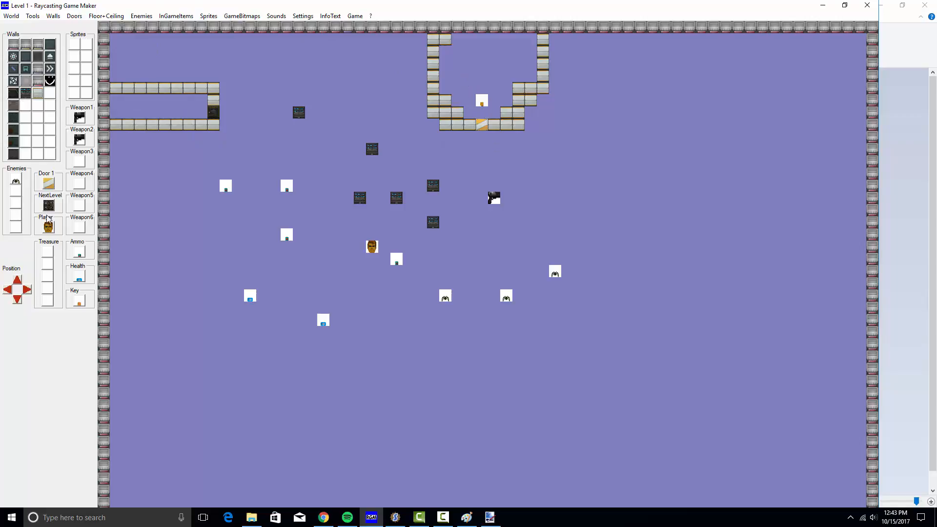
# Place a grate wall tile, then paint dark console wall tiles along the left corridor's inner edge
pyautogui.click(213, 112)
pyautogui.click(29, 93)
pyautogui.moveTo(114, 100); pyautogui.dragTo(116, 115)
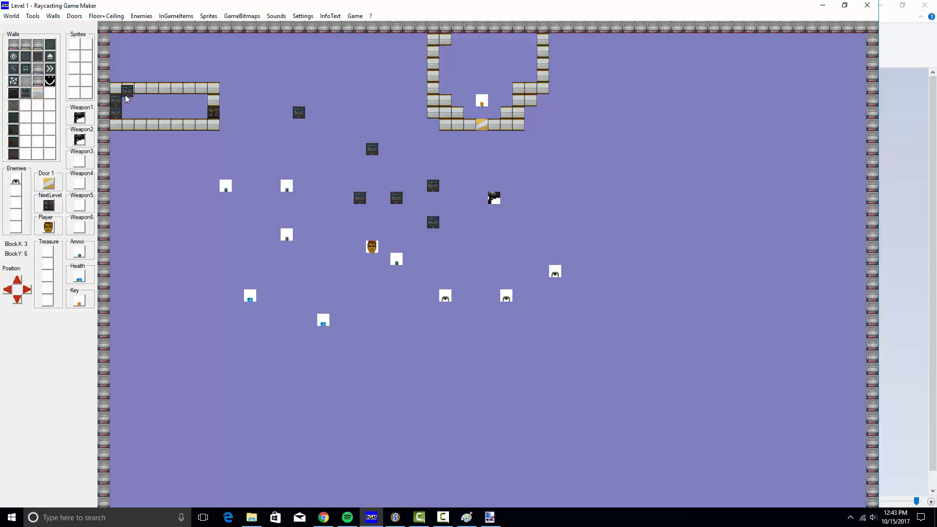
# Save the map as level 1, overwriting the existing level
pyautogui.click(11, 16)
pyautogui.click(17, 55)
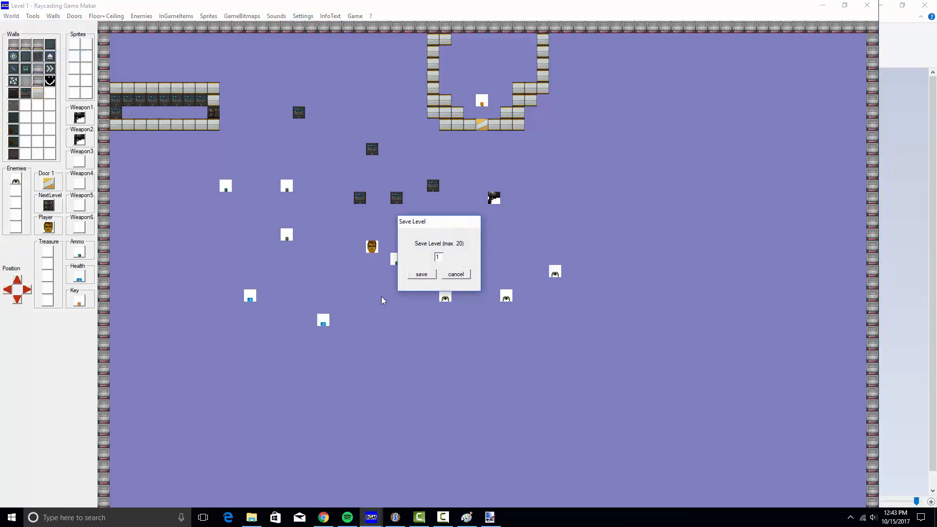
pyautogui.click(422, 275)
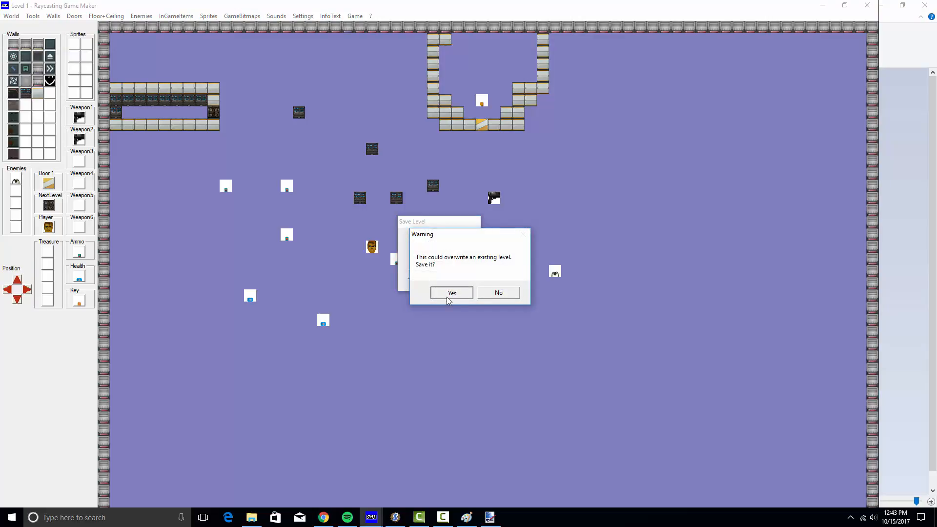
pyautogui.click(447, 293)
# Build the game executable as gamedemo in the game textures folder, replacing the old file
pyautogui.click(355, 16)
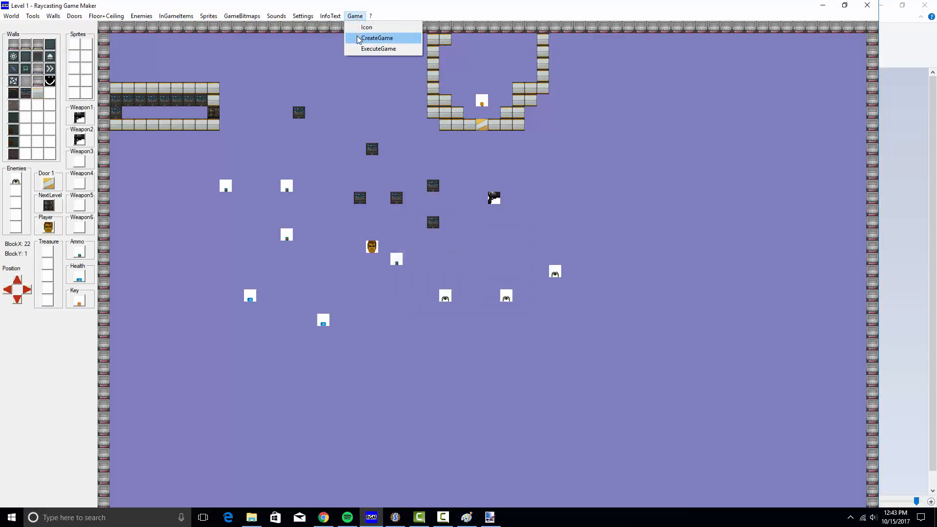
pyautogui.click(364, 38)
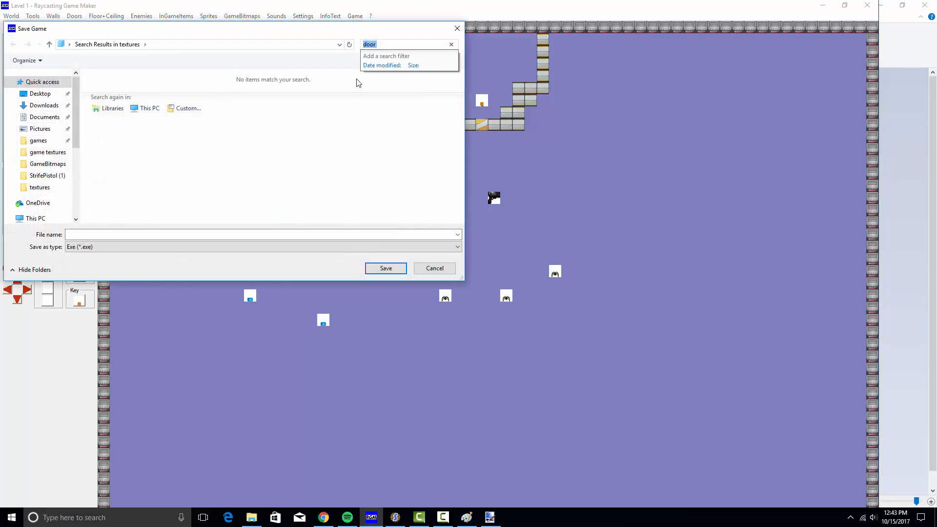
pyautogui.click(168, 44)
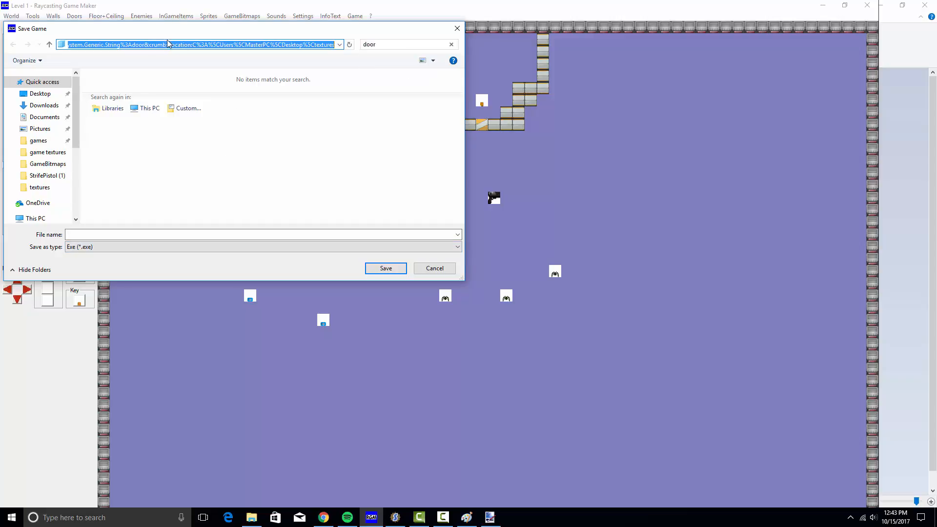
pyautogui.write('C:\\Users\\MasterPC\\Downloads\\StrifePistol (1)\\game textures')
pyautogui.press('Return')
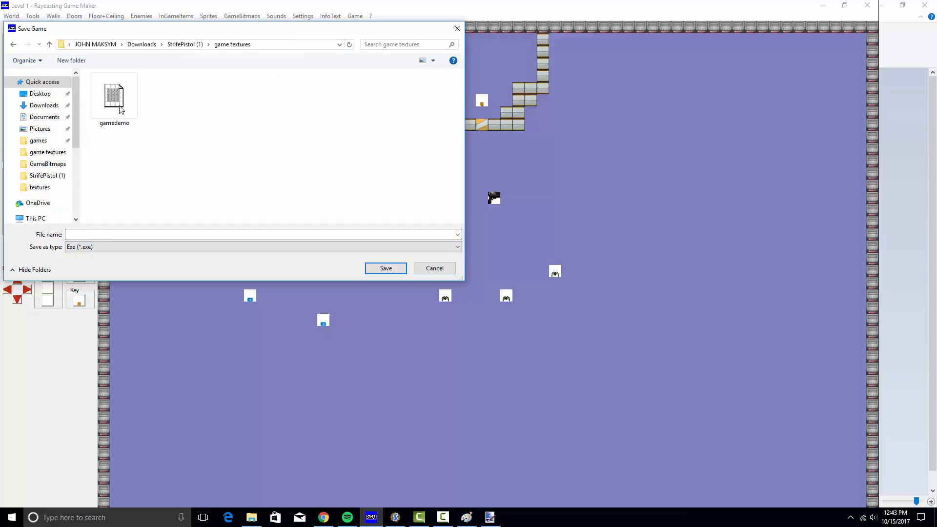
pyautogui.doubleClick(117, 108)
pyautogui.click(449, 288)
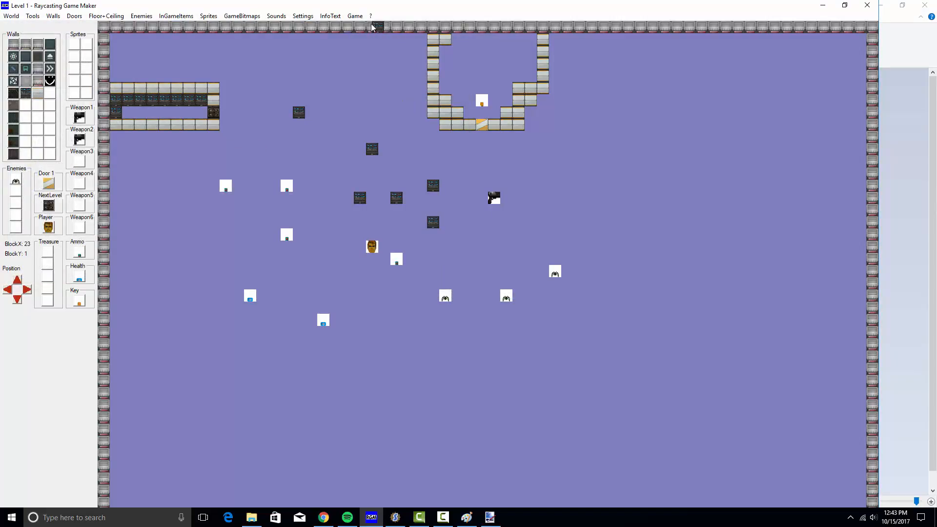
pyautogui.click(355, 16)
pyautogui.click(376, 38)
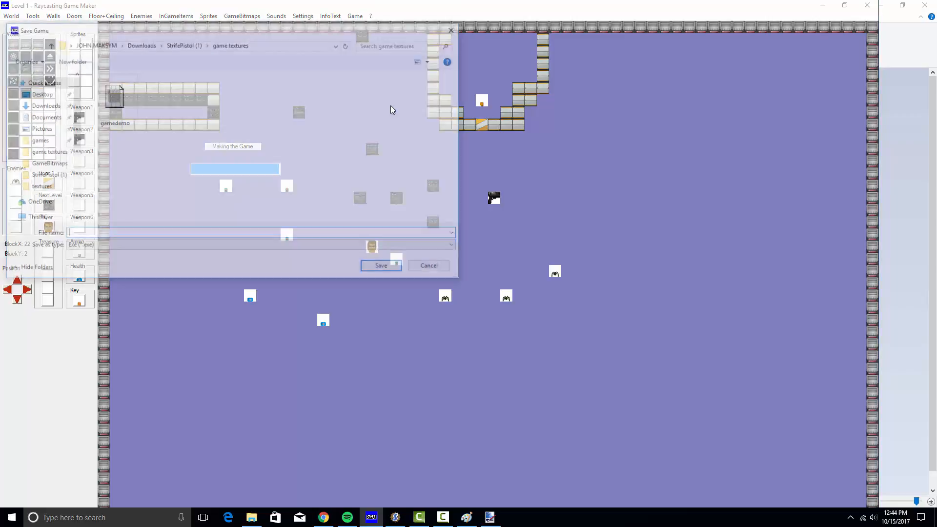
# Launch the built game and start a new game from its title menu
pyautogui.click(434, 268)
pyautogui.click(355, 15)
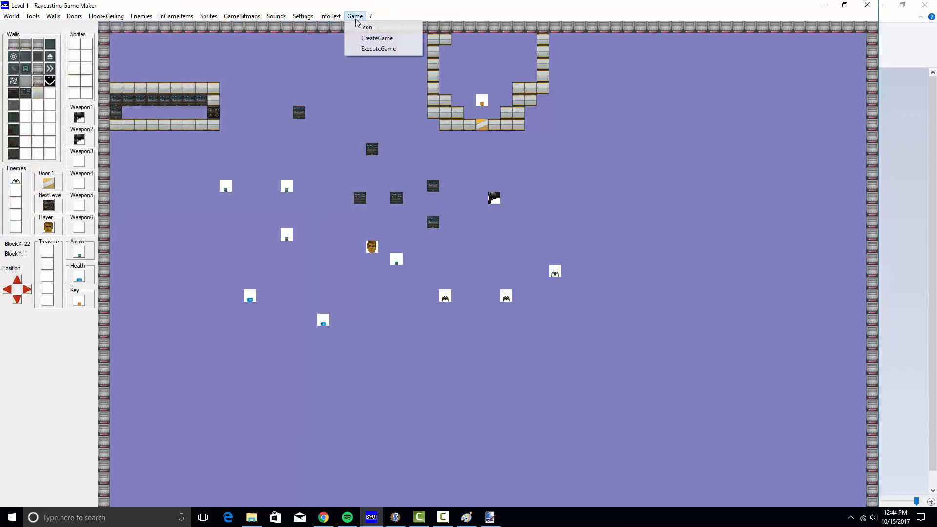
pyautogui.click(362, 49)
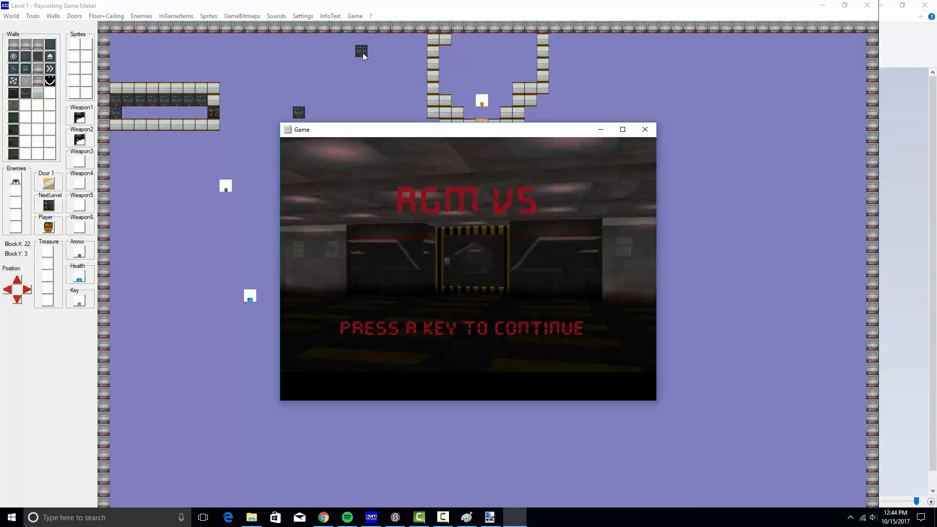
pyautogui.press('Return')
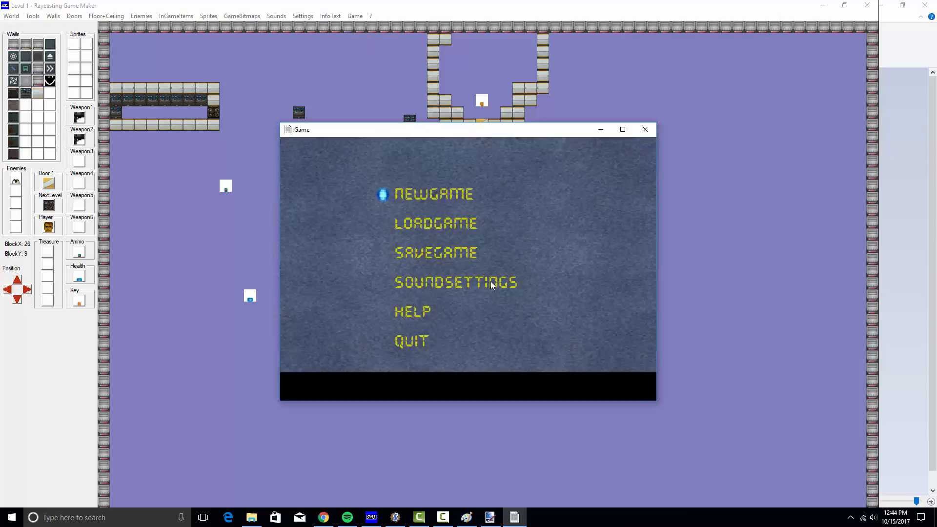
pyautogui.press('Return')
# Walk toward the ammo box and over the pistol to pick it up
pyautogui.press('Left')
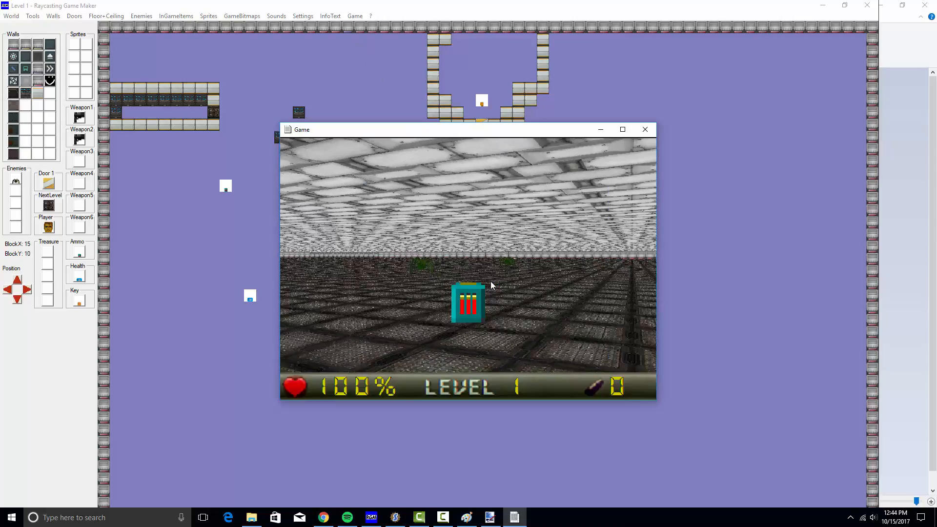
pyautogui.press('Up')
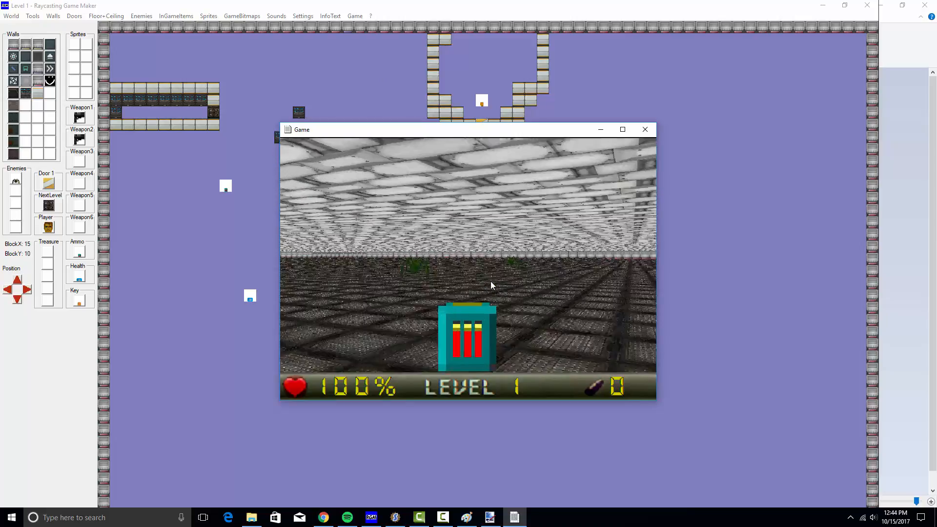
pyautogui.press('Right')
pyautogui.press('Left')
pyautogui.press('Up')
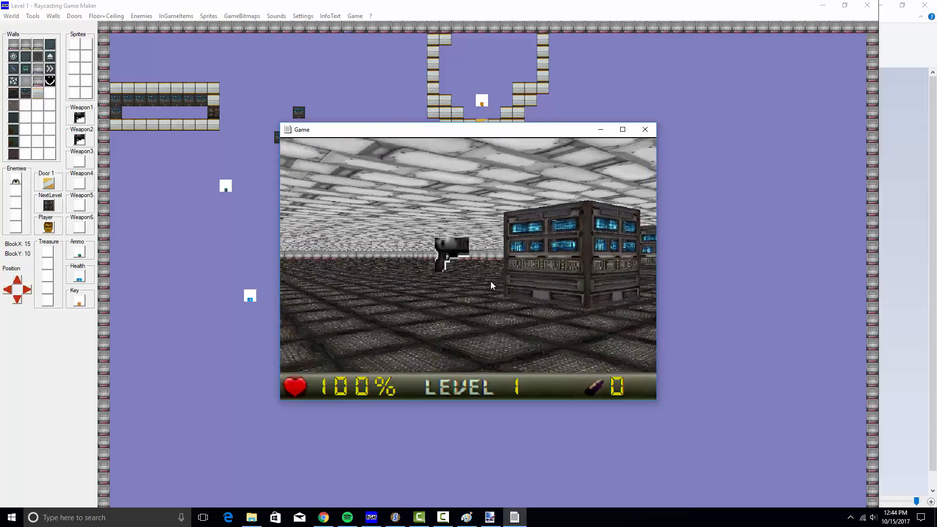
pyautogui.press('Up')
pyautogui.press('Left')
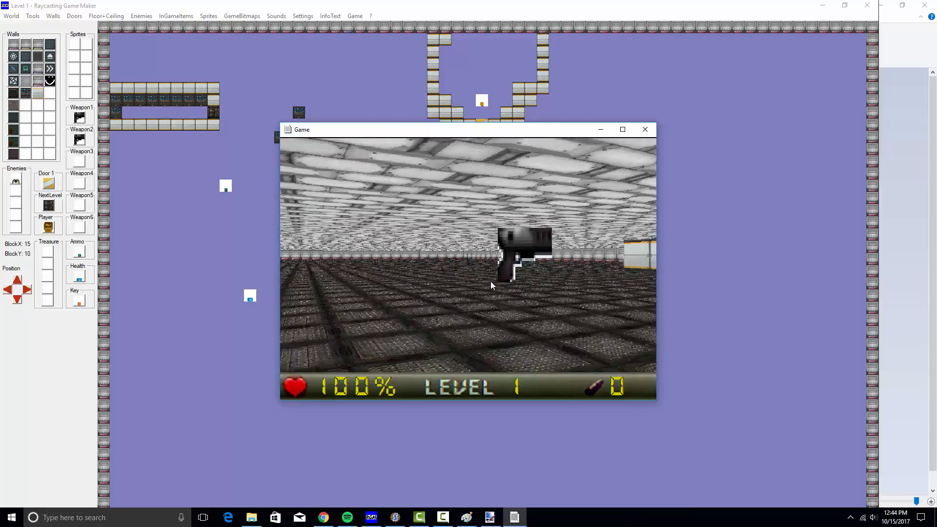
pyautogui.press('Up')
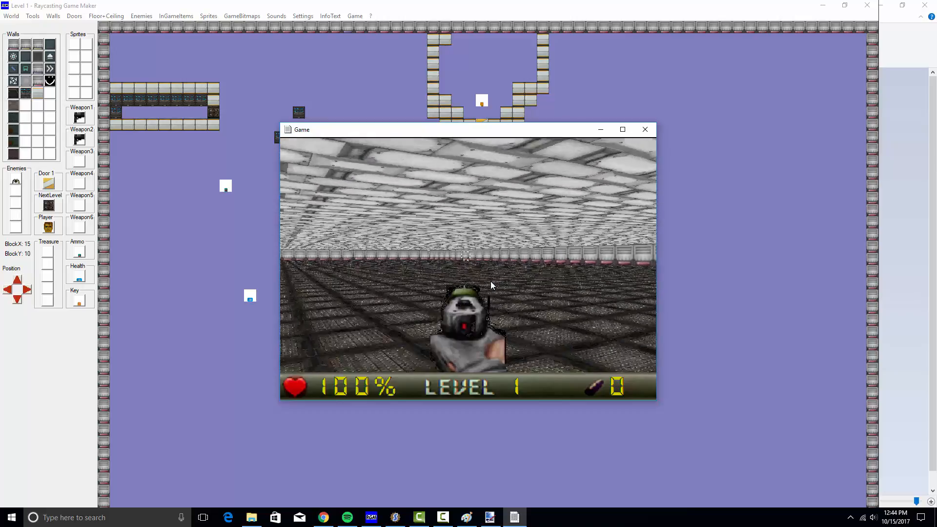
# Approach the yellow-and-white wall and collect the yellow key
pyautogui.press('Right')
pyautogui.press('Right')
pyautogui.press('Up')
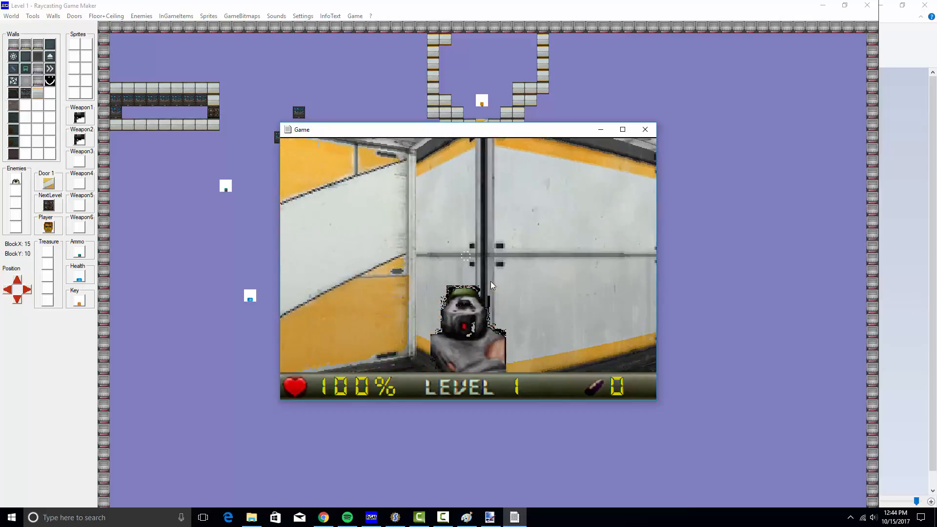
pyautogui.press('Left')
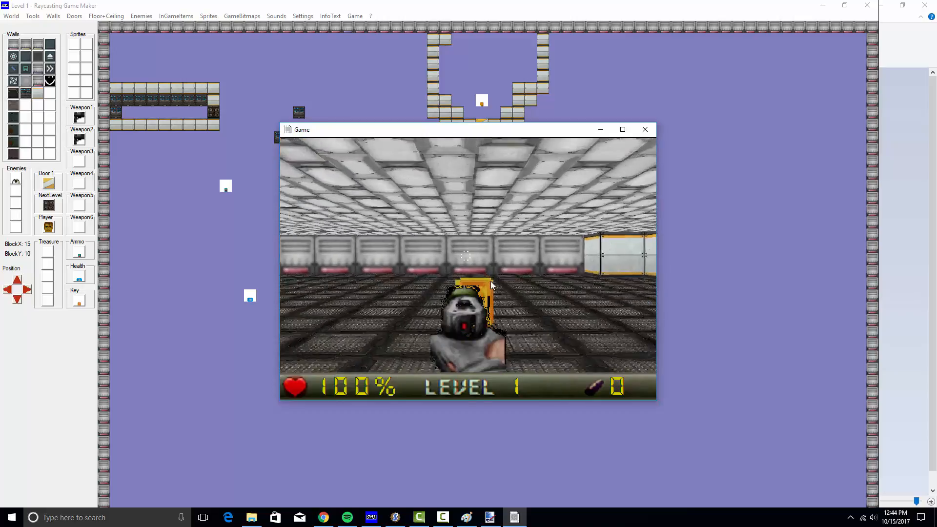
pyautogui.press('Up')
pyautogui.press('Right')
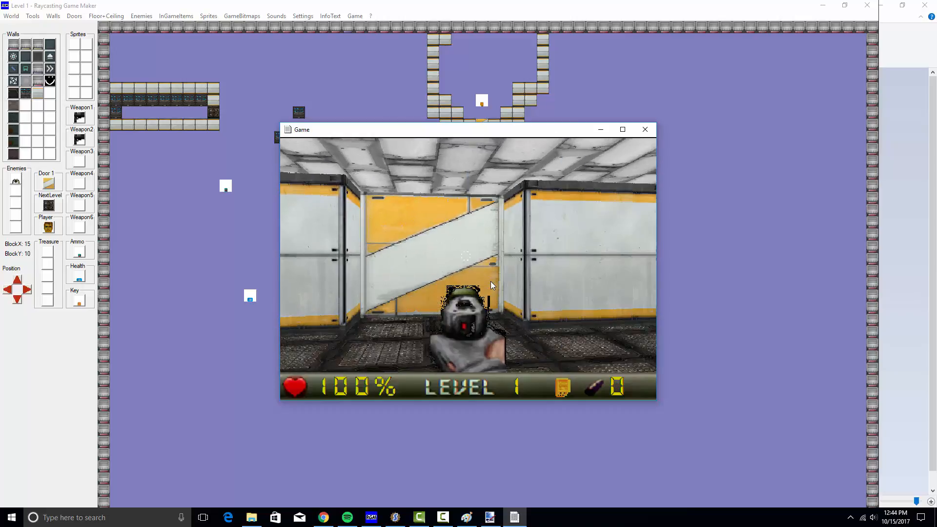
# Move back and forth by the yellow-white wall and look around the open room
pyautogui.press('Left')
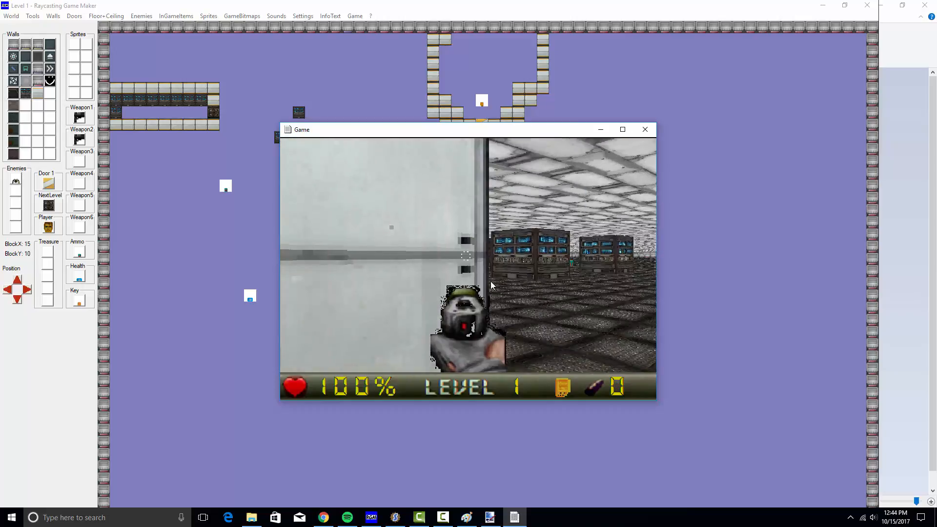
pyautogui.press('Down')
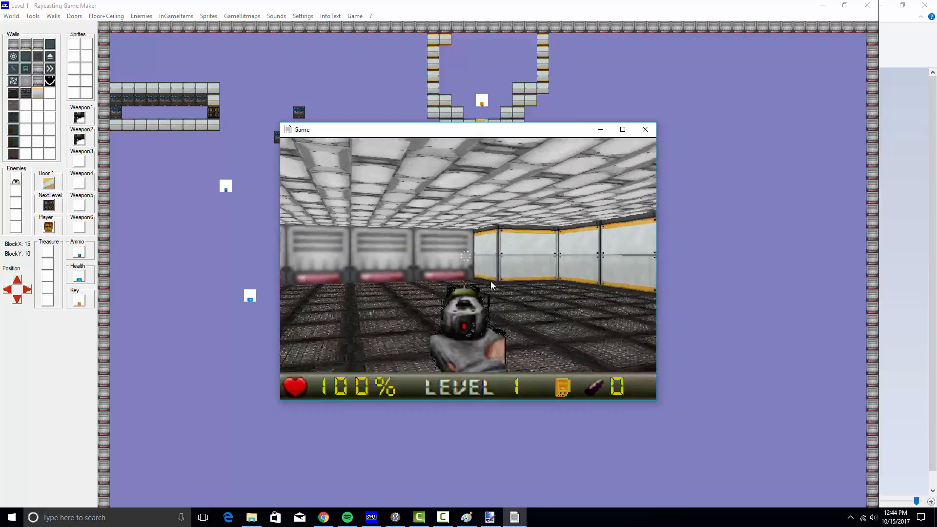
pyautogui.press('Up')
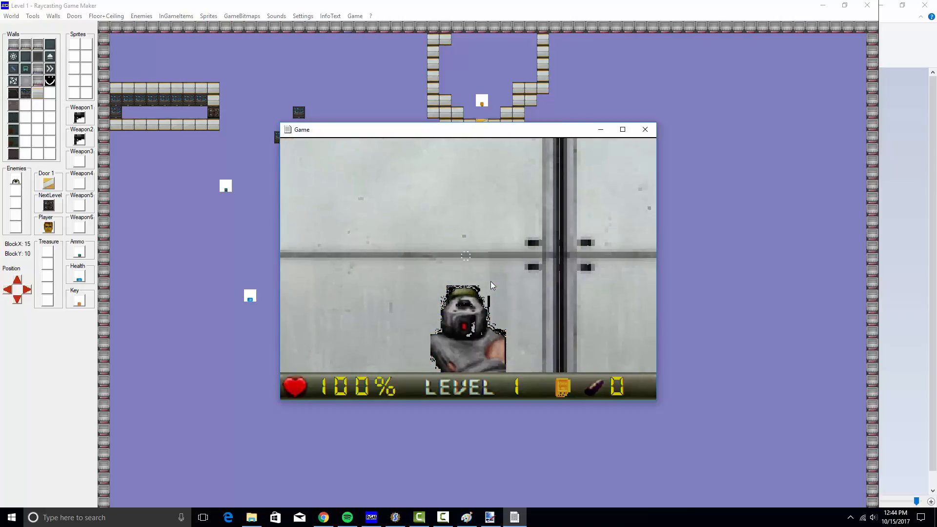
pyautogui.press('Down')
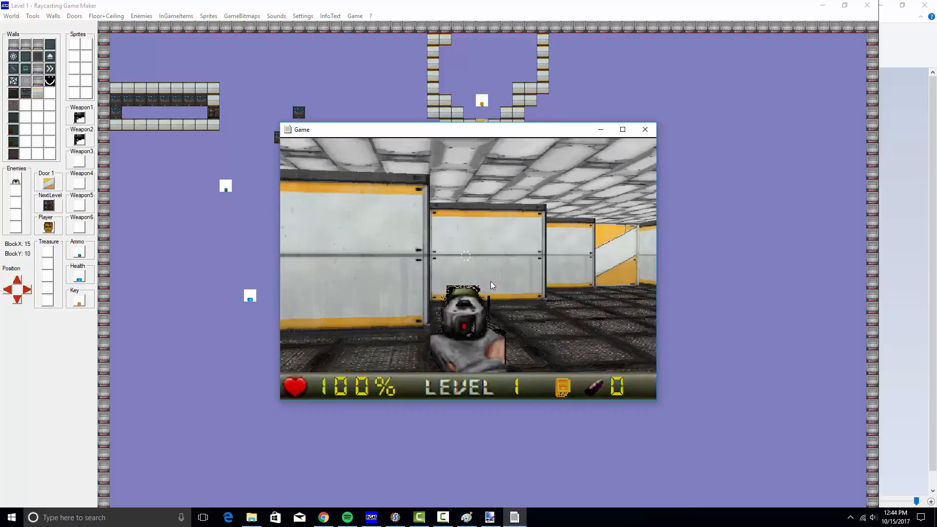
pyautogui.press('Up')
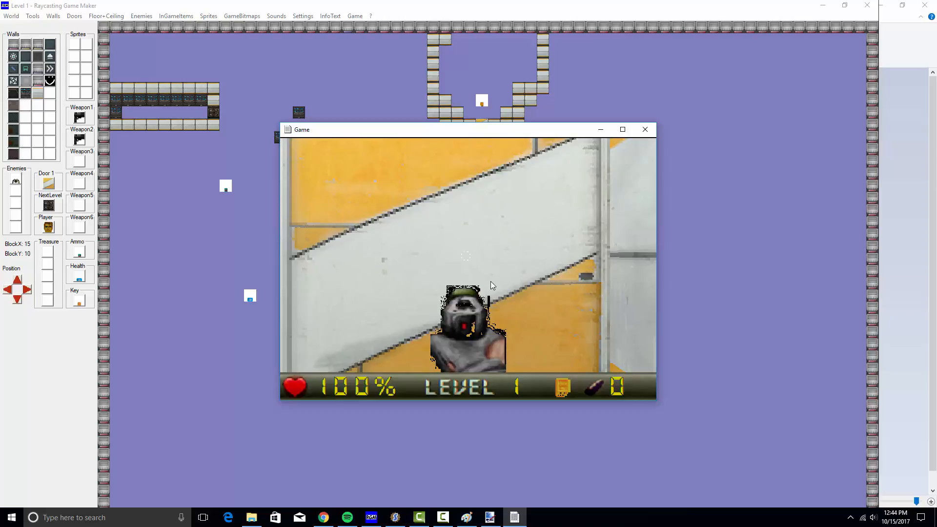
pyautogui.press('Left')
pyautogui.press('Left')
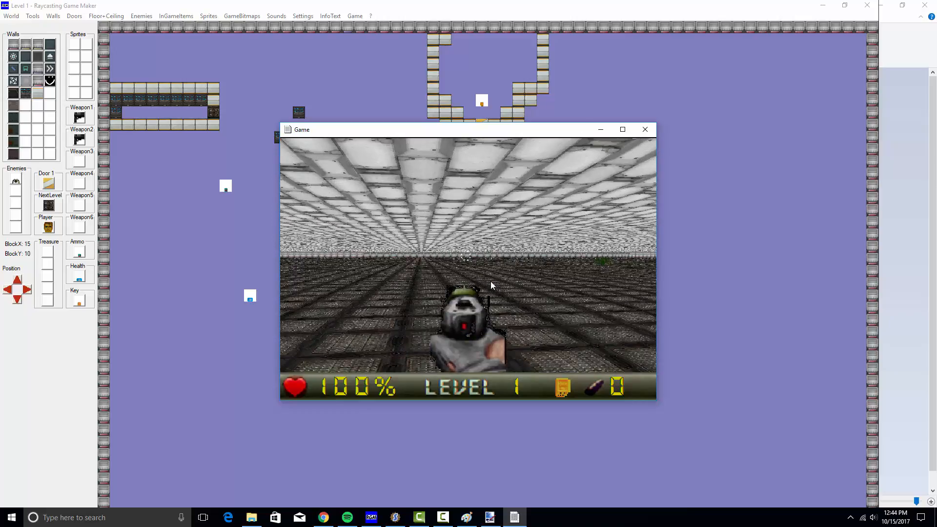
pyautogui.press('Left')
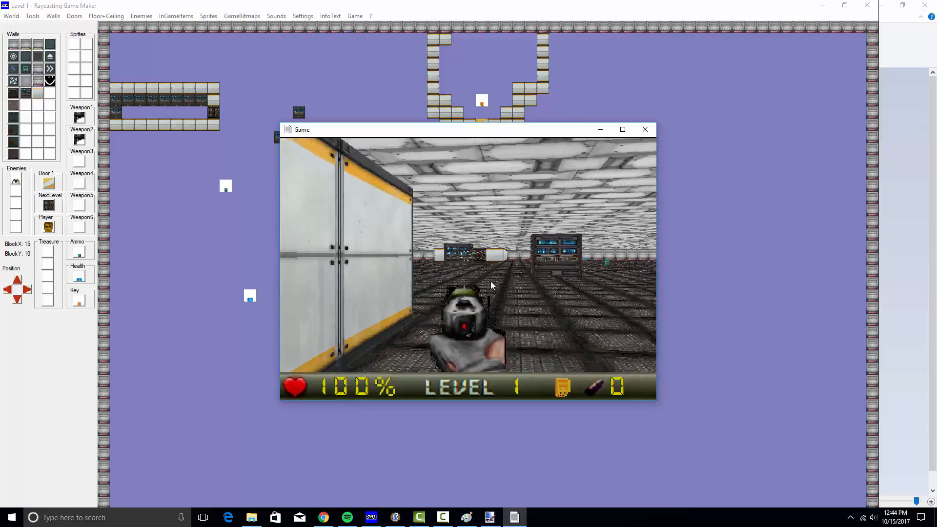
pyautogui.press('Right')
pyautogui.press('Left')
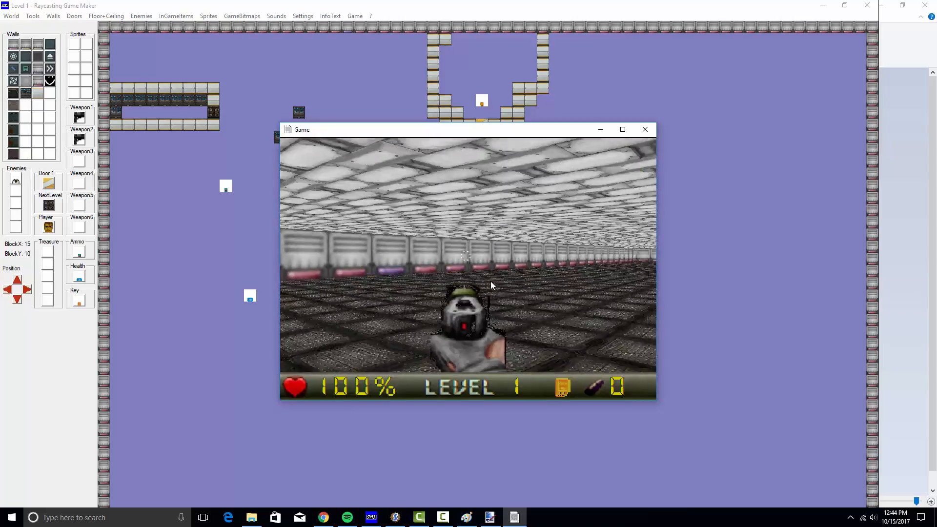
pyautogui.press('Right')
pyautogui.press('Right')
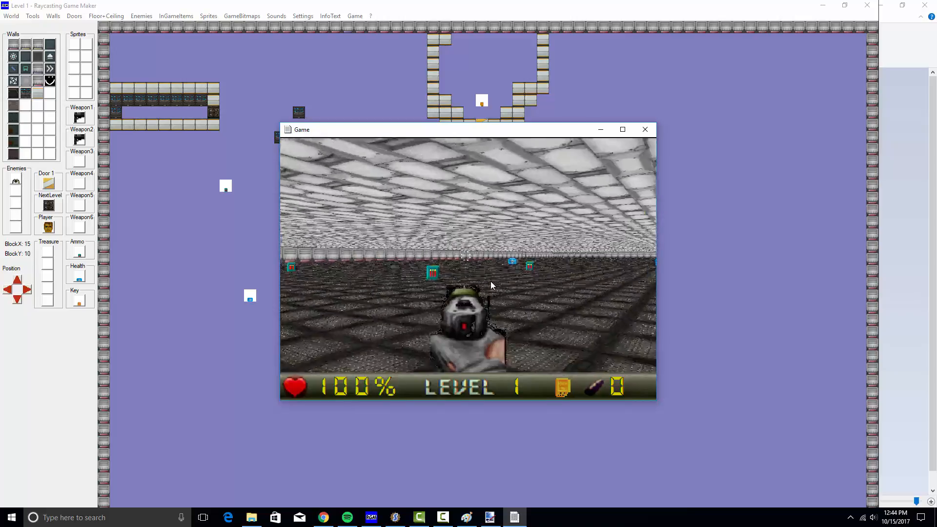
# Collect the ammo boxes and turn toward the green spiders
pyautogui.press('Up')
pyautogui.press('Left')
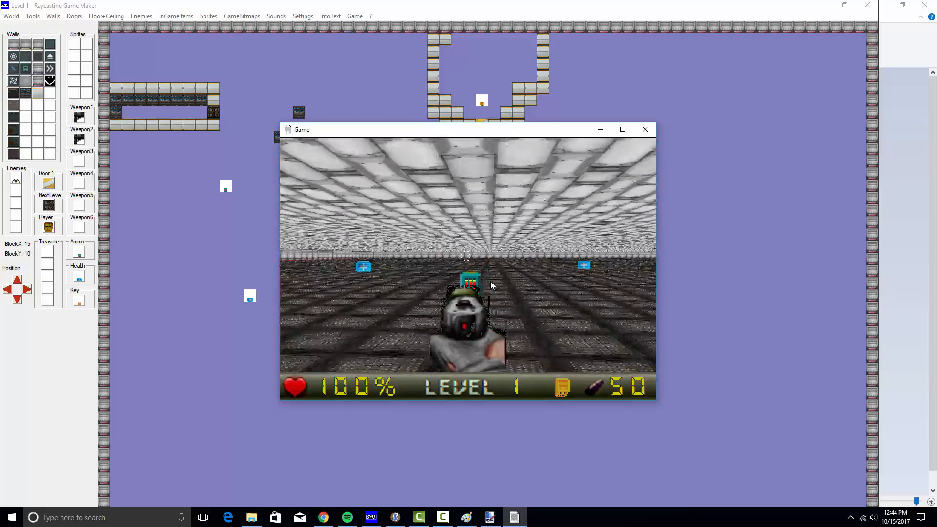
pyautogui.press('Up')
pyautogui.press('Right')
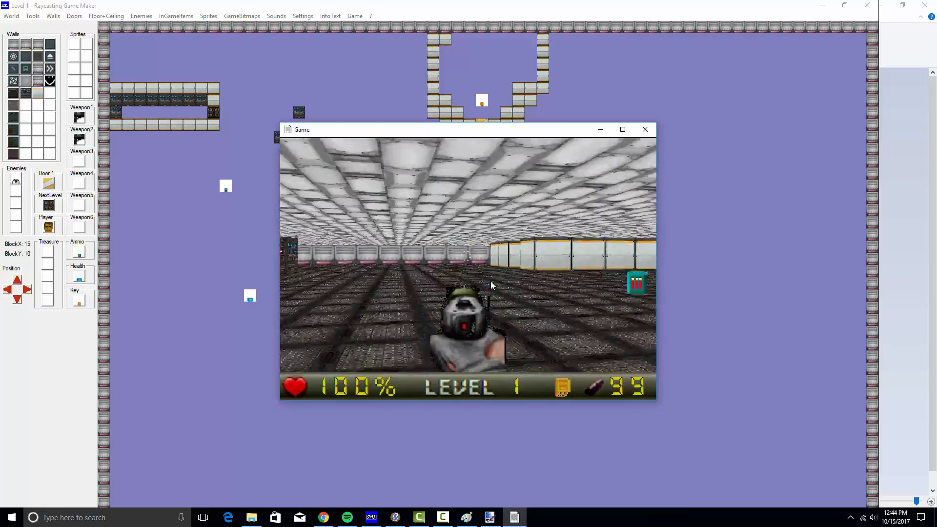
pyautogui.press('Left')
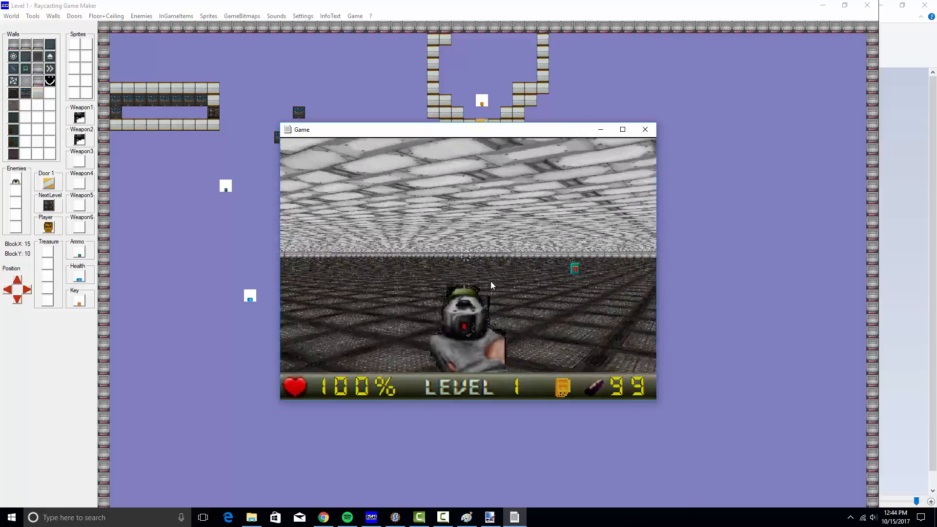
pyautogui.press('Left')
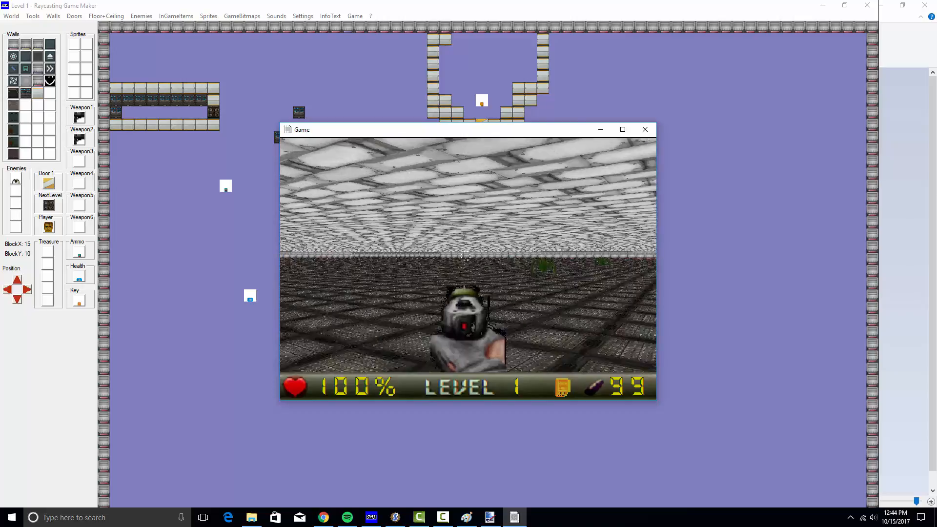
# Shoot the green spiders until they are gone
pyautogui.press('Right')
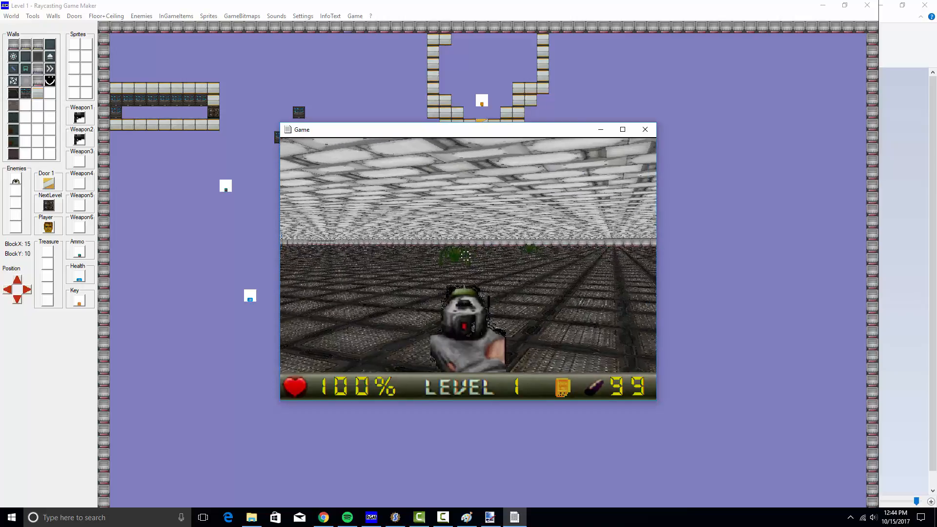
pyautogui.press('ctrl')
pyautogui.press('ctrl')
pyautogui.press('ctrl')
pyautogui.press('ctrl')
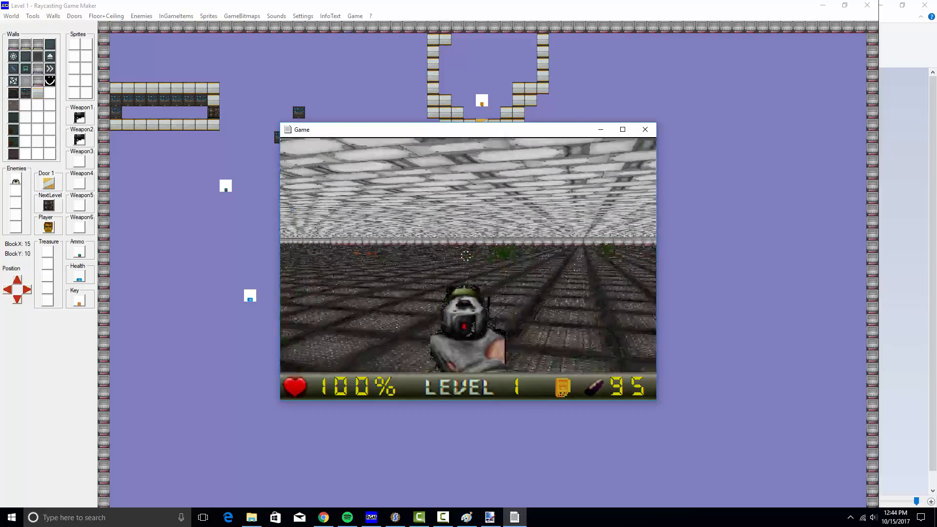
pyautogui.press('ctrl')
pyautogui.press('ctrl')
pyautogui.press('ctrl')
pyautogui.press('Right')
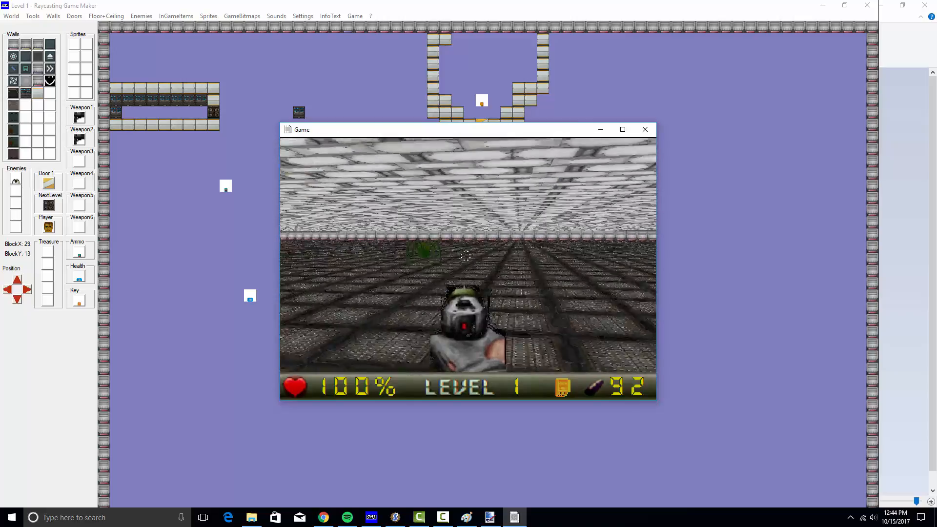
pyautogui.press('ctrl')
pyautogui.press('ctrl')
pyautogui.press('ctrl')
pyautogui.press('ctrl')
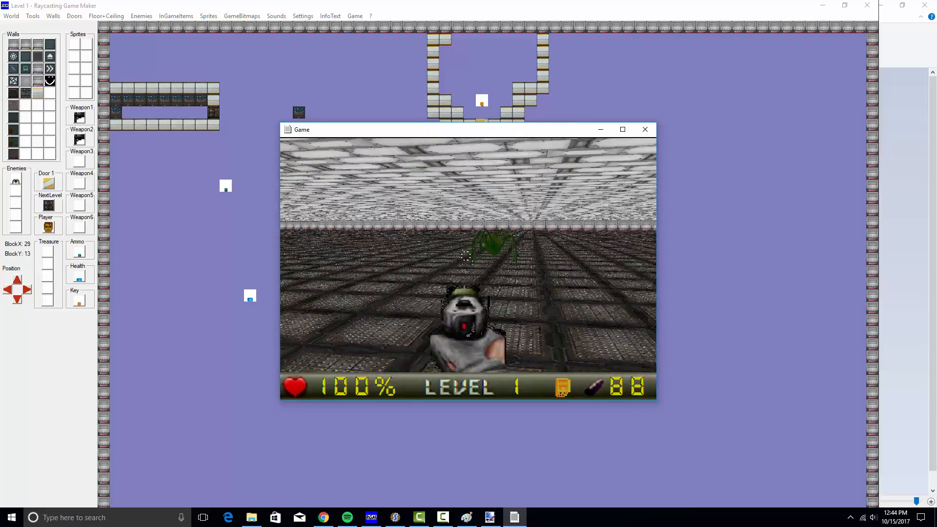
pyautogui.press('ctrl')
pyautogui.press('ctrl')
pyautogui.press('ctrl')
pyautogui.press('ctrl')
pyautogui.press('ctrl')
pyautogui.press('ctrl')
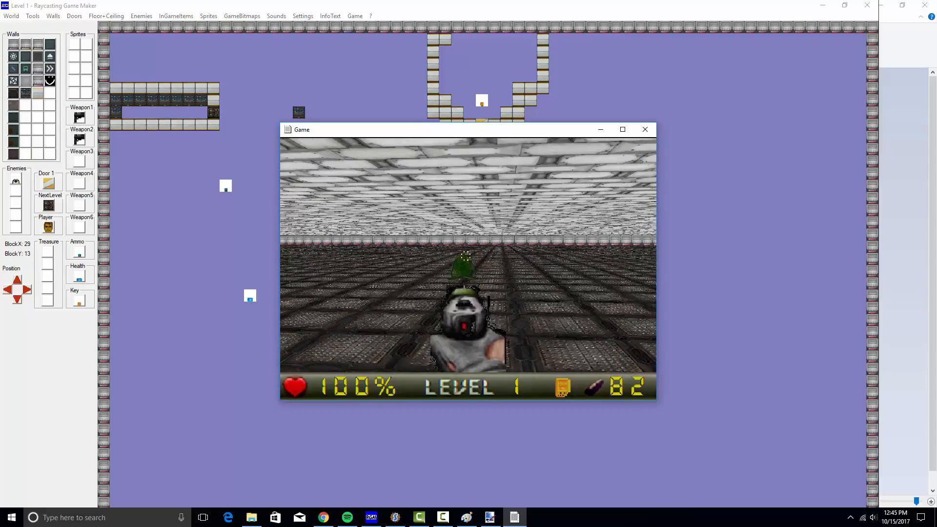
# Walk past the rows of computer racks and line up facing the rack
pyautogui.press('Right')
pyautogui.press('Up')
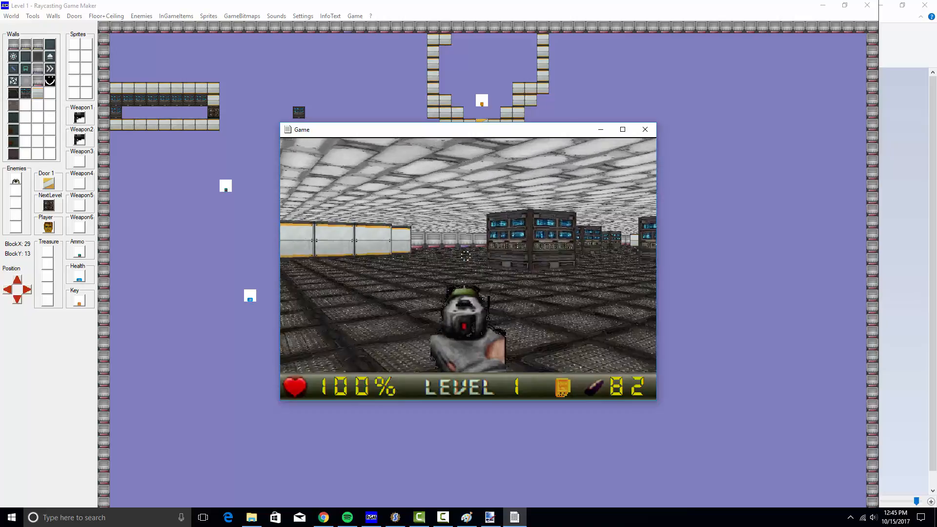
pyautogui.press('Right')
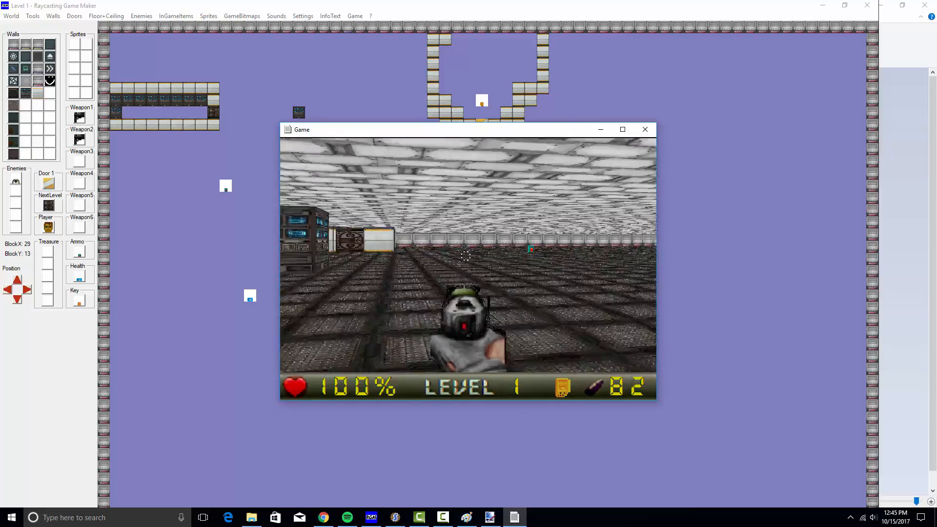
pyautogui.press('Left')
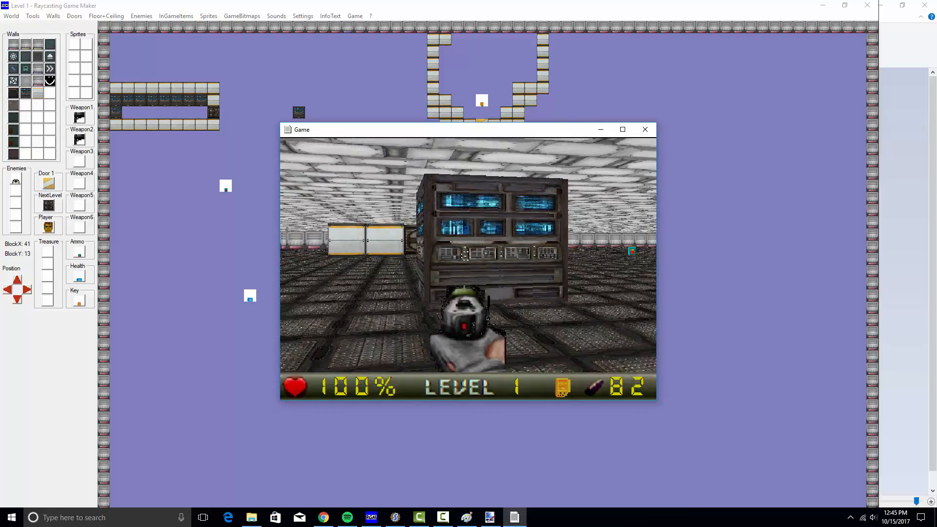
pyautogui.press('Down')
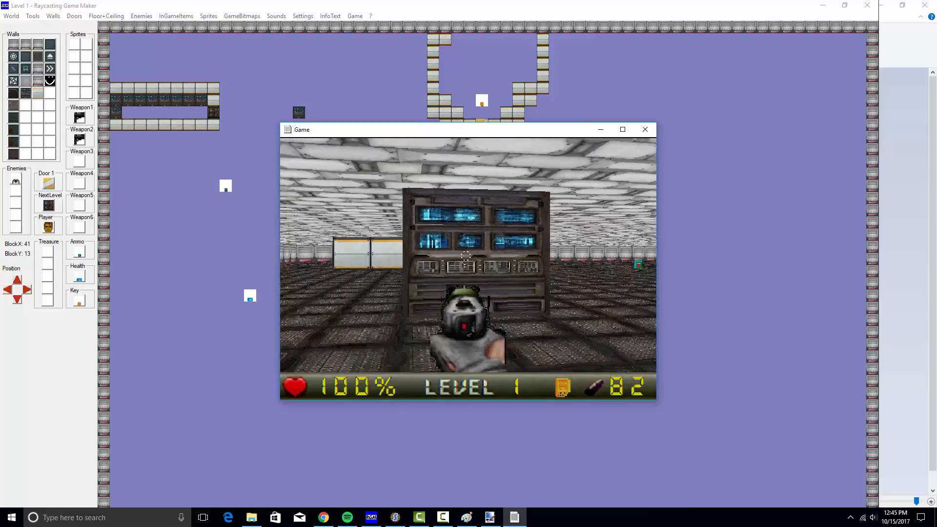
pyautogui.press('Right')
pyautogui.press('Left')
pyautogui.press('Left')
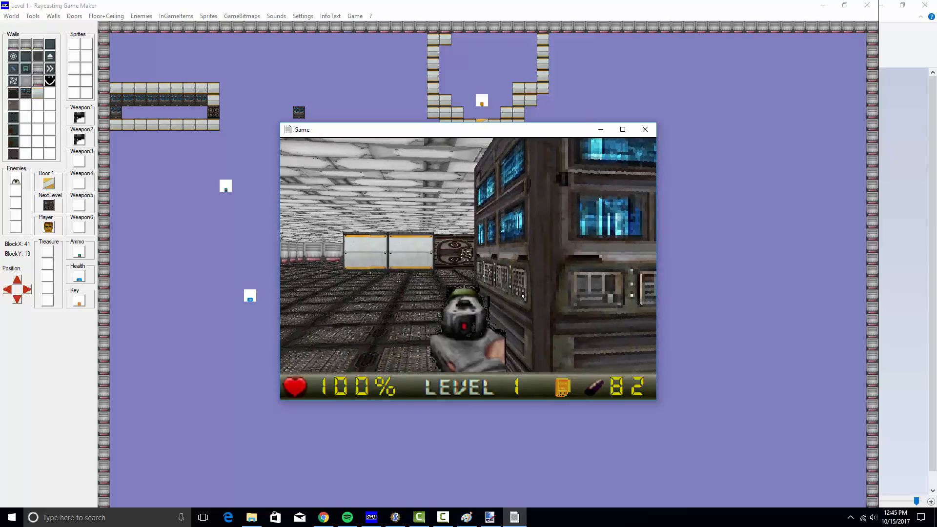
# Use the exit door to finish the level, dismiss the level-complete screen and close the game
pyautogui.press('Up')
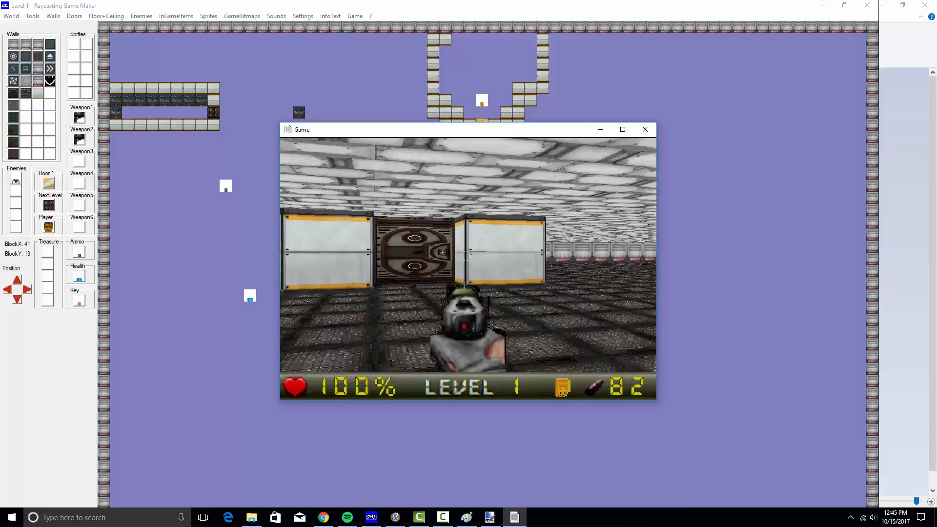
pyautogui.press('space')
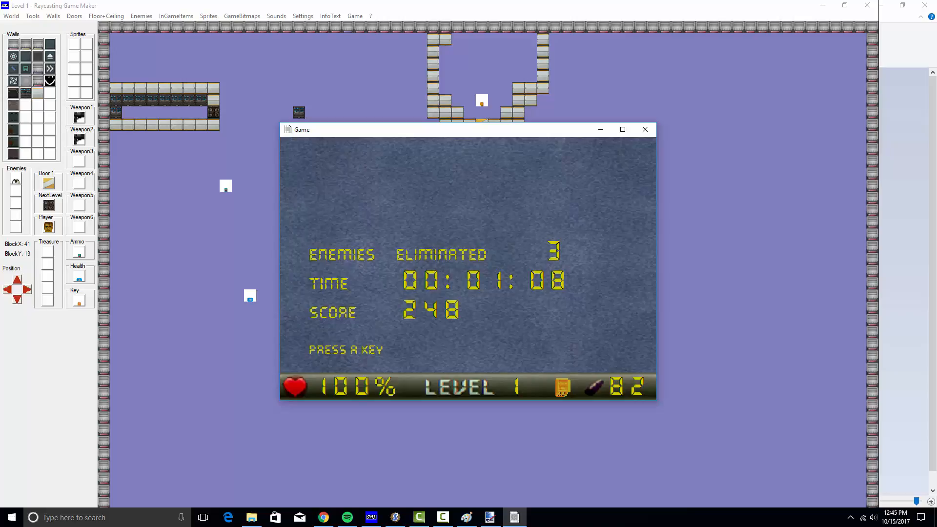
pyautogui.press('space')
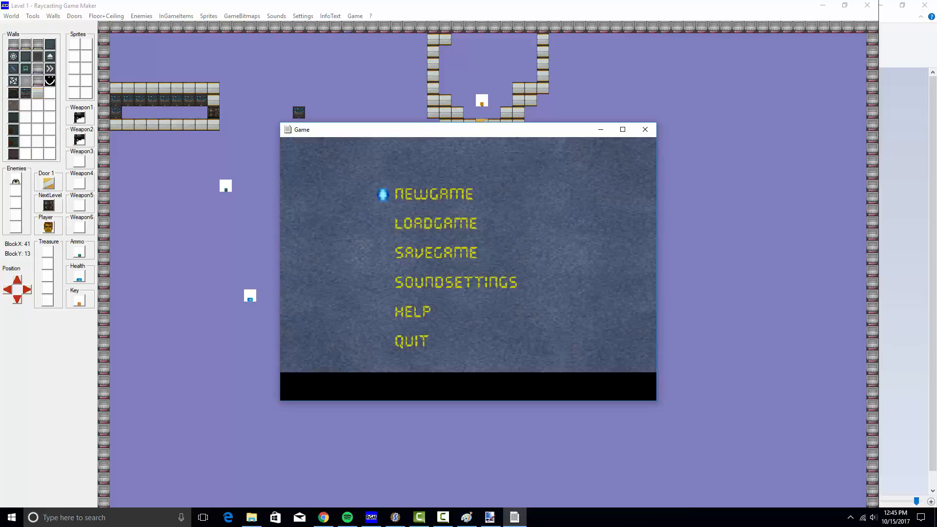
pyautogui.click(647, 130)
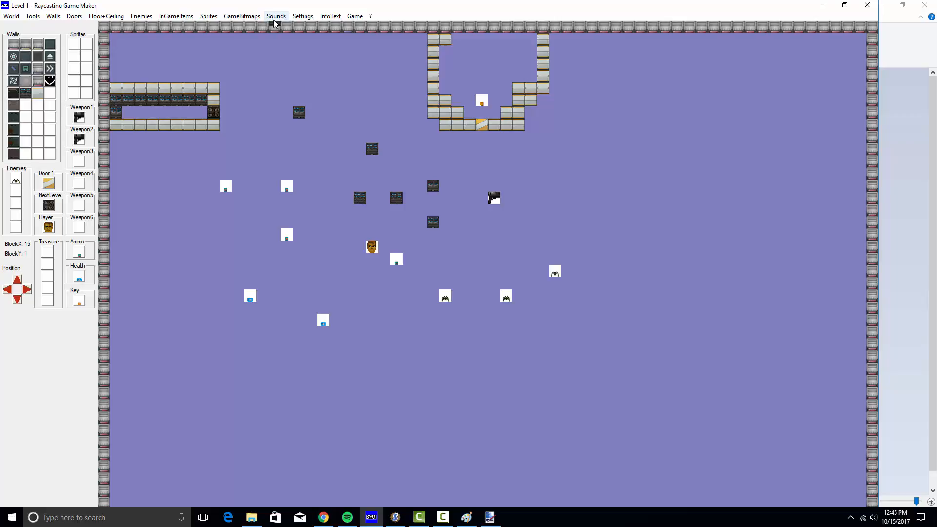
# Import pk01_panel01b_d.png from the Desktop textures folder into empty wall slot 35
pyautogui.click(54, 16)
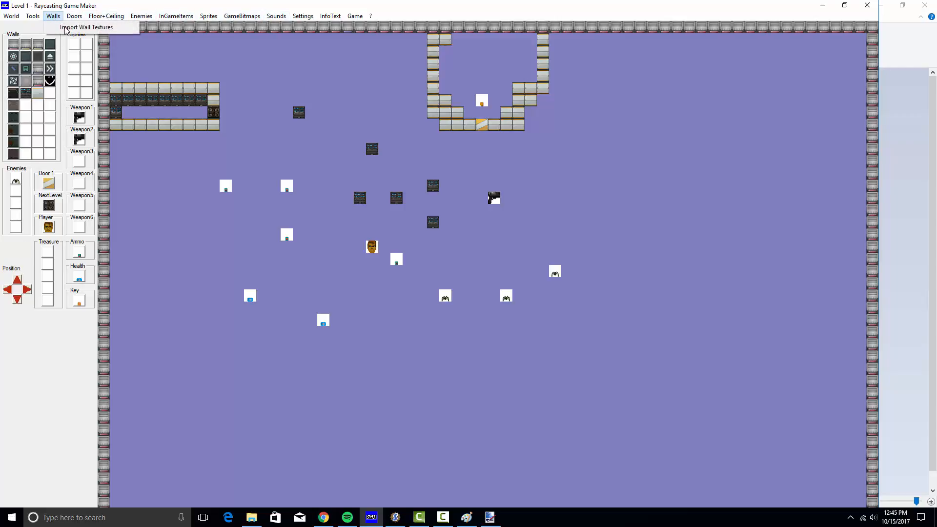
pyautogui.click(78, 28)
pyautogui.click(453, 249)
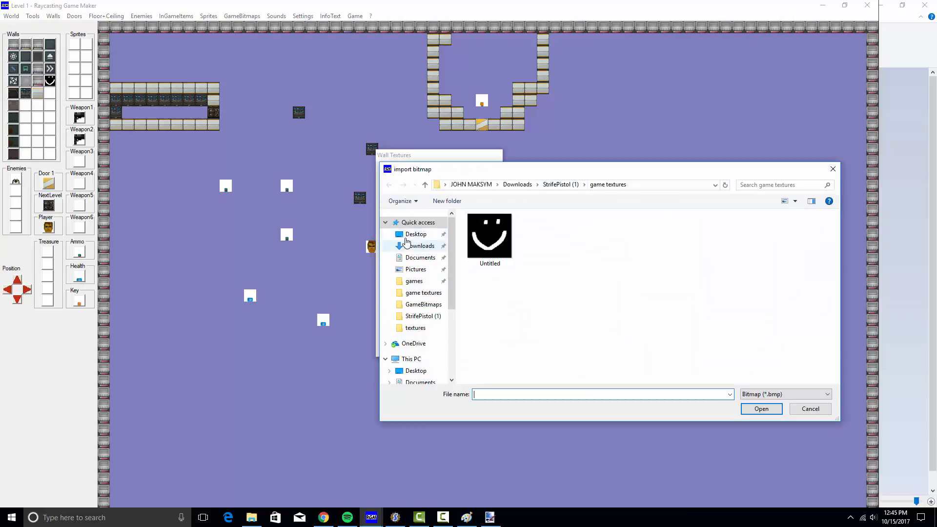
pyautogui.click(415, 234)
pyautogui.doubleClick(505, 252)
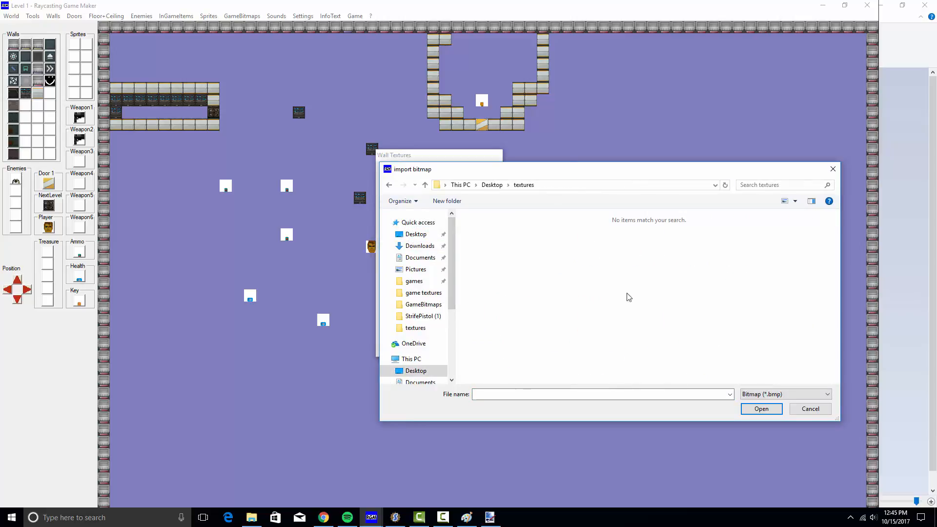
pyautogui.click(779, 394)
pyautogui.click(762, 411)
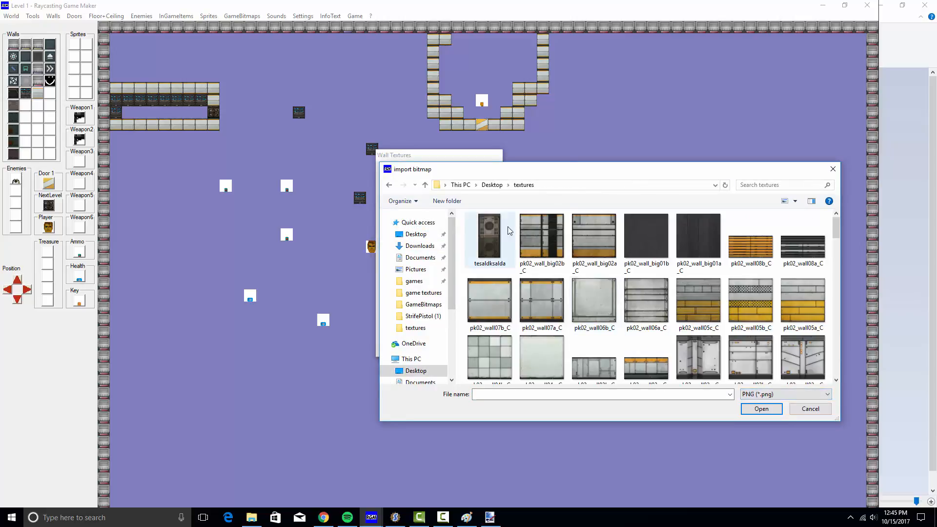
pyautogui.write('tesaldksalda')
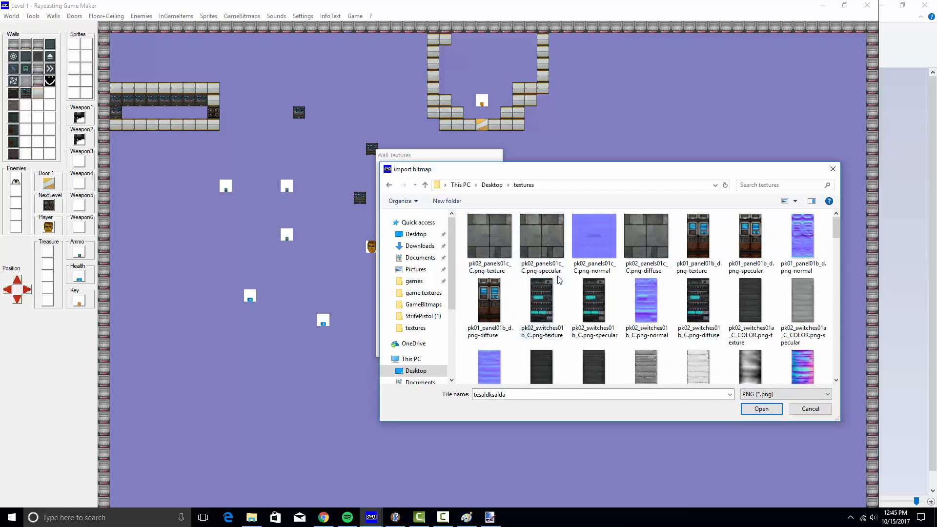
pyautogui.scroll(-1, 596, 325)
pyautogui.doubleClick(491, 280)
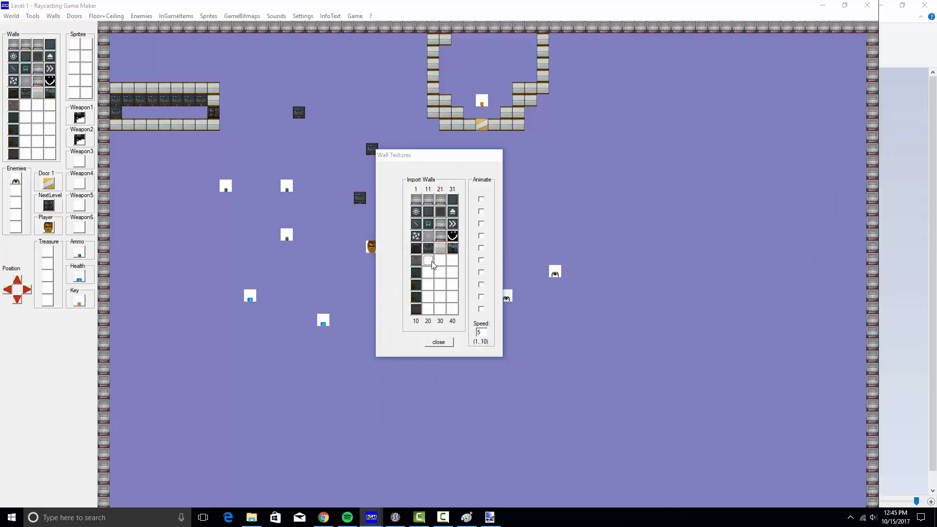
# Import pk02_wall03b_C into another empty wall texture slot
pyautogui.click(432, 264)
pyautogui.click(767, 394)
pyautogui.click(761, 407)
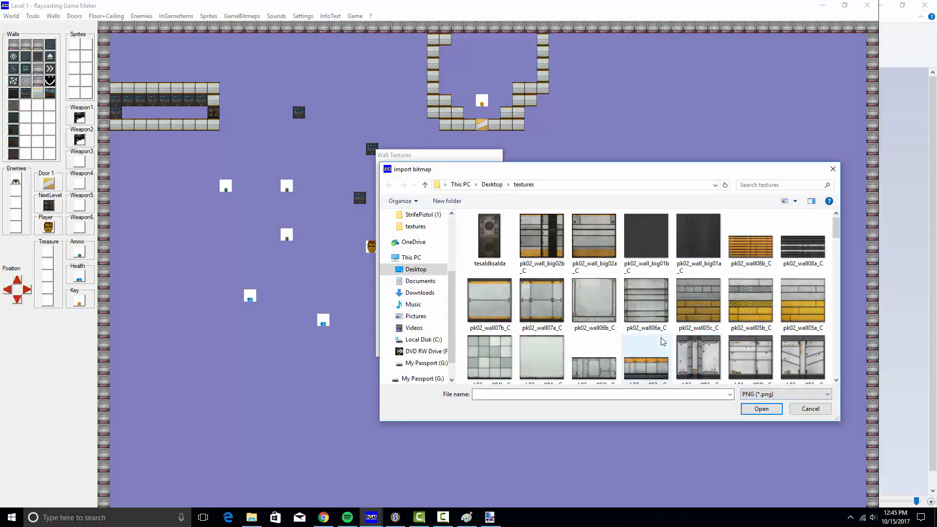
pyautogui.scroll(-3, 667, 335)
pyautogui.scroll(-5, 697, 331)
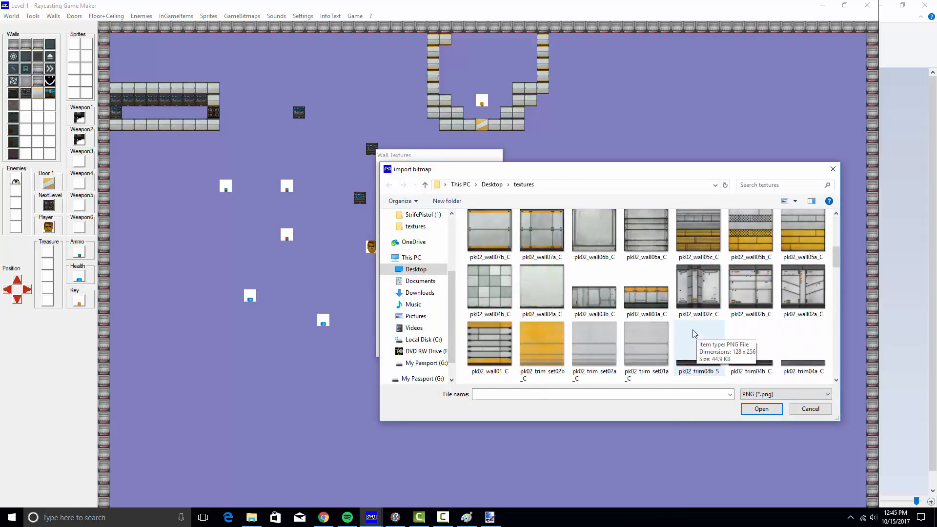
pyautogui.click(599, 301)
pyautogui.doubleClick(599, 297)
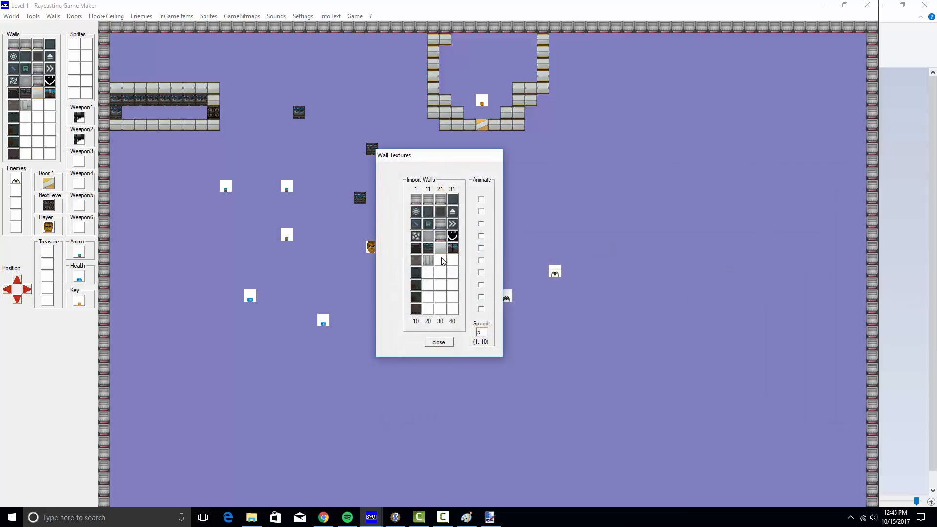
# Import pk02_wall02c_C into the next empty wall texture slot
pyautogui.click(443, 261)
pyautogui.click(773, 395)
pyautogui.click(773, 408)
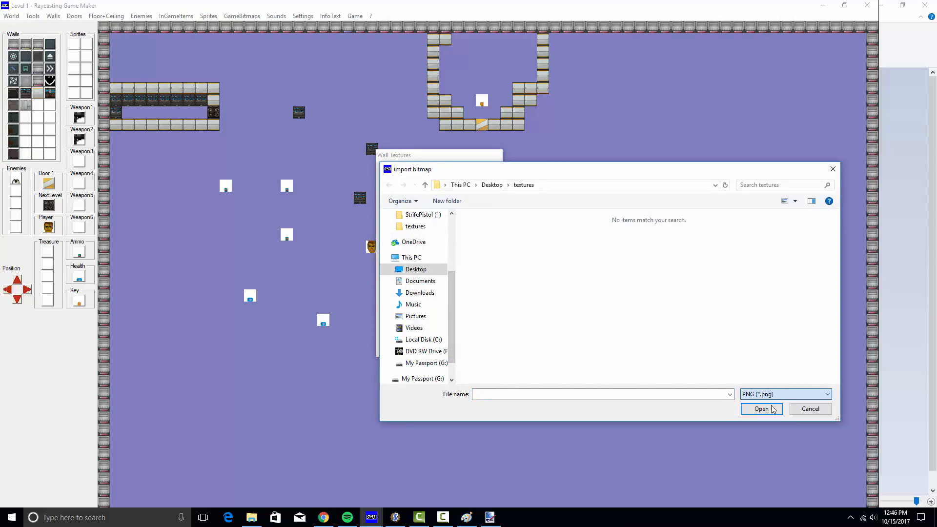
pyautogui.scroll(5, 732, 323)
pyautogui.click(715, 310)
pyautogui.scroll(-5, 733, 322)
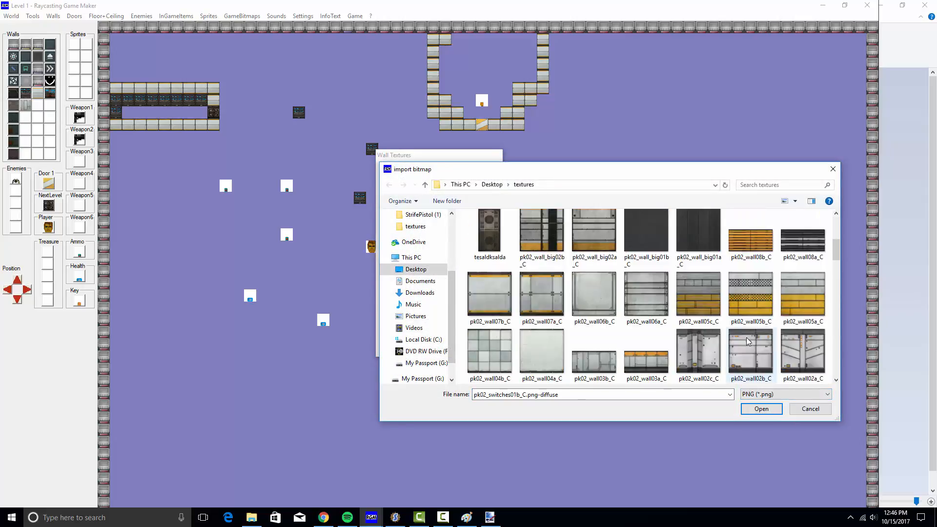
pyautogui.scroll(-1, 746, 338)
pyautogui.doubleClick(709, 298)
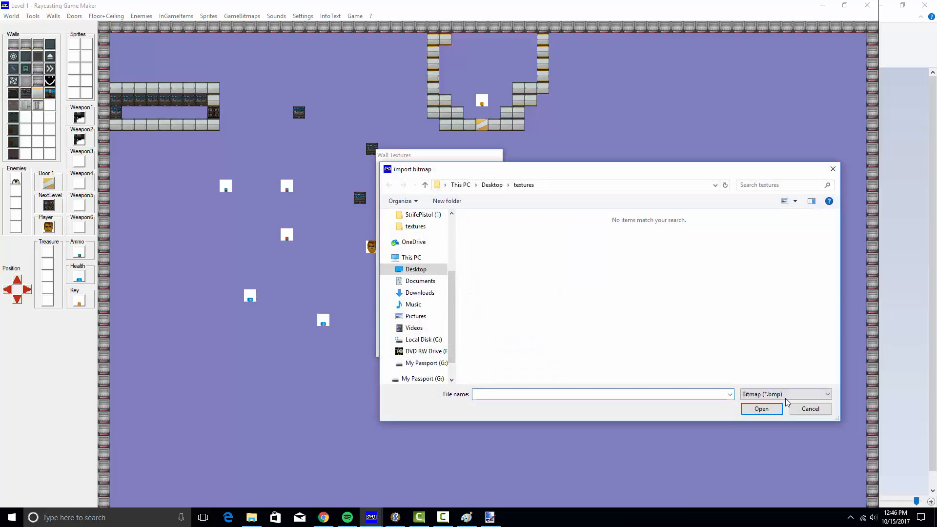
# Import pk02_wall08b_C into wall slot 36
pyautogui.click(786, 395)
pyautogui.click(781, 415)
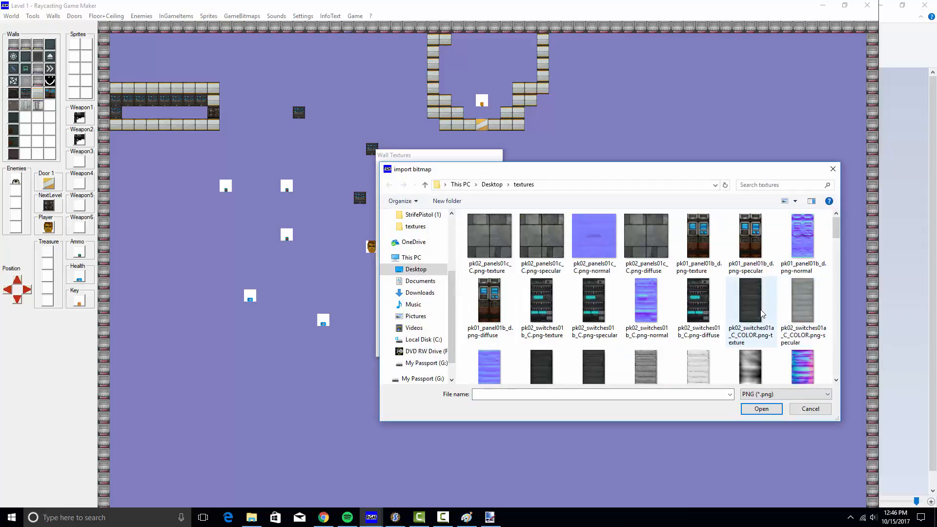
pyautogui.scroll(-3, 761, 309)
pyautogui.click(740, 239)
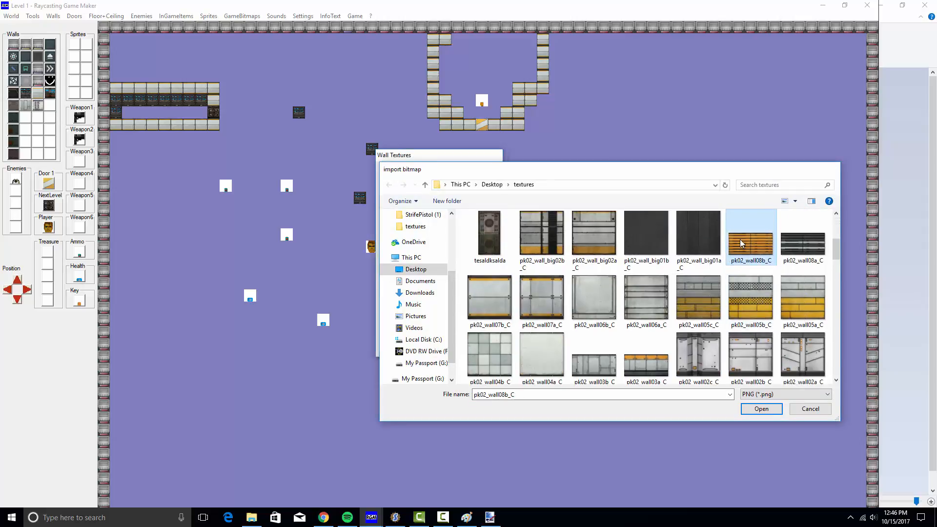
pyautogui.doubleClick(740, 240)
# Import one more PNG texture into the next empty wall slot
pyautogui.click(427, 279)
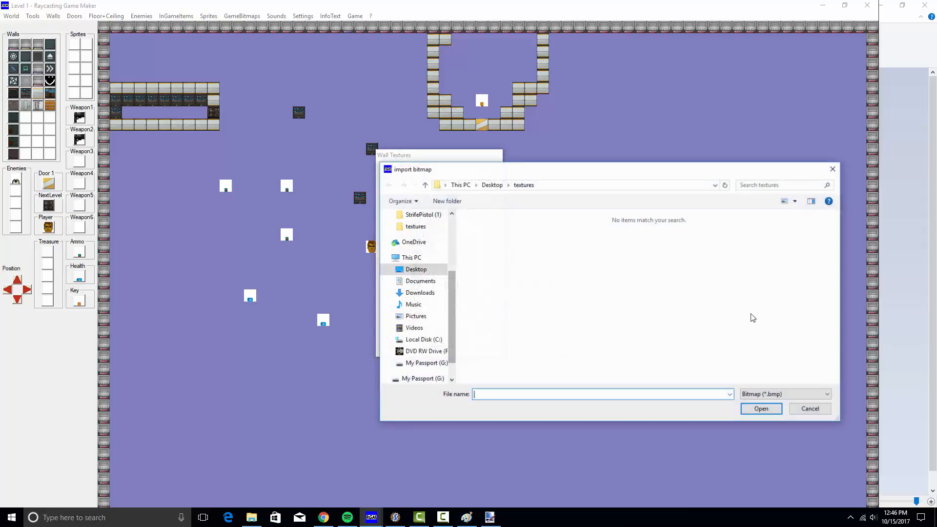
pyautogui.click(786, 395)
pyautogui.click(781, 416)
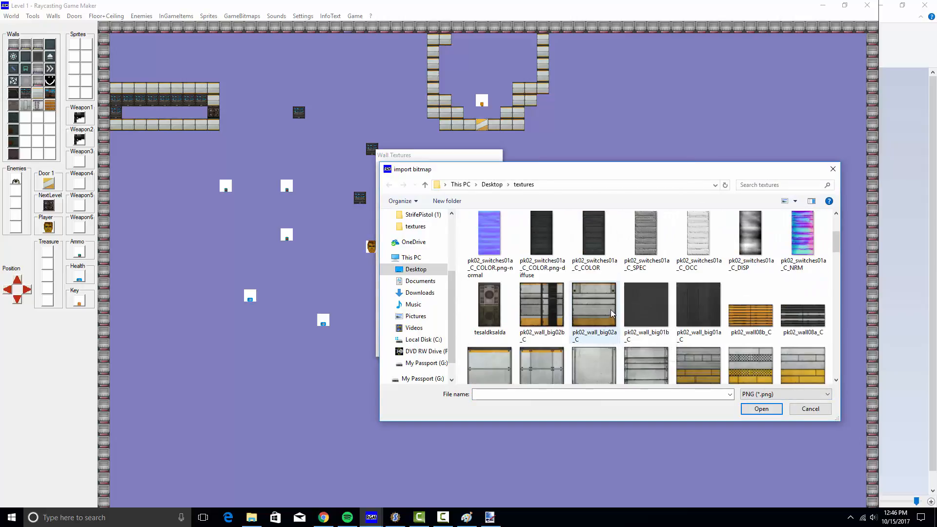
pyautogui.scroll(1, 502, 304)
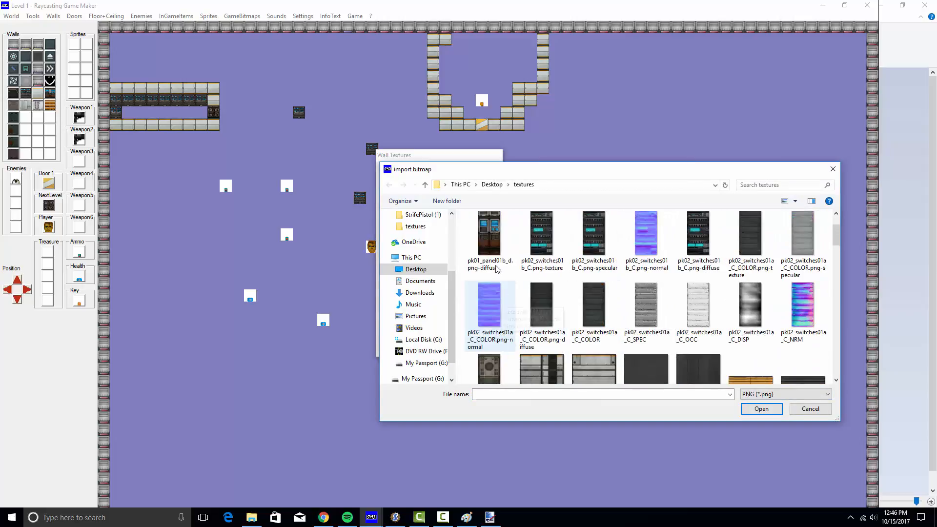
pyautogui.doubleClick(490, 364)
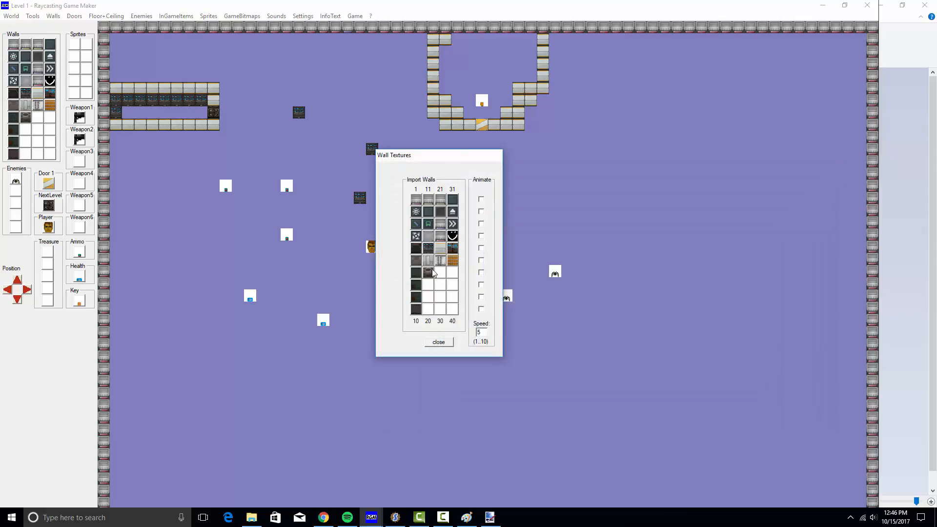
# Import pk02_wall02b_C into the next empty wall texture slot
pyautogui.click(448, 275)
pyautogui.click(783, 394)
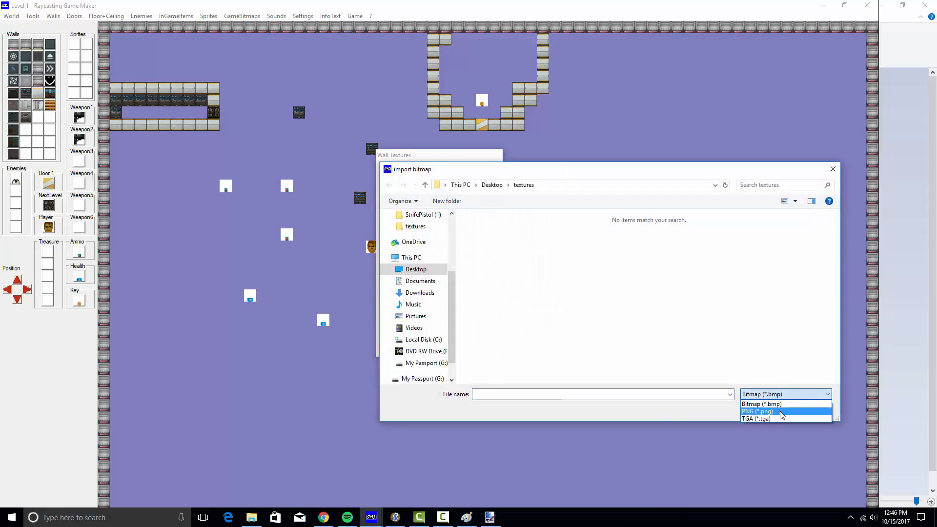
pyautogui.click(761, 410)
pyautogui.scroll(-3, 793, 337)
pyautogui.scroll(3, 789, 341)
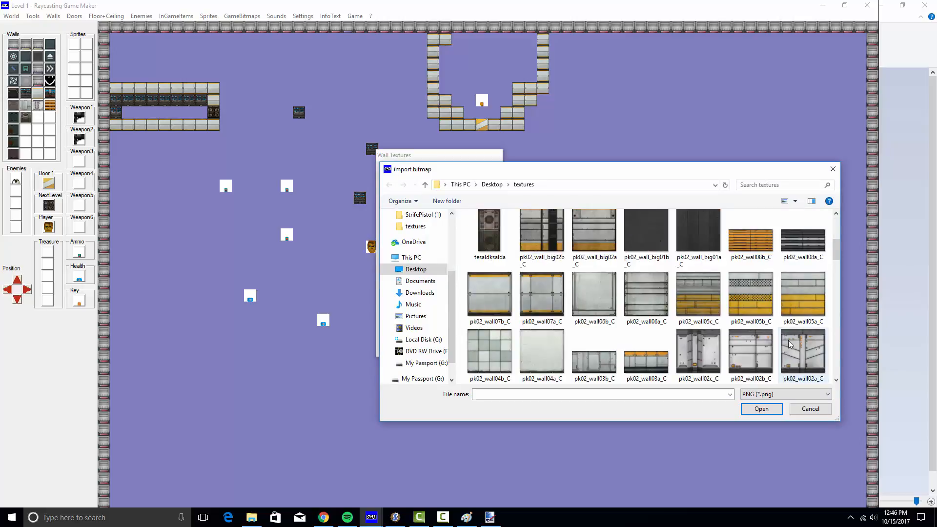
pyautogui.scroll(-1, 789, 340)
pyautogui.doubleClick(757, 272)
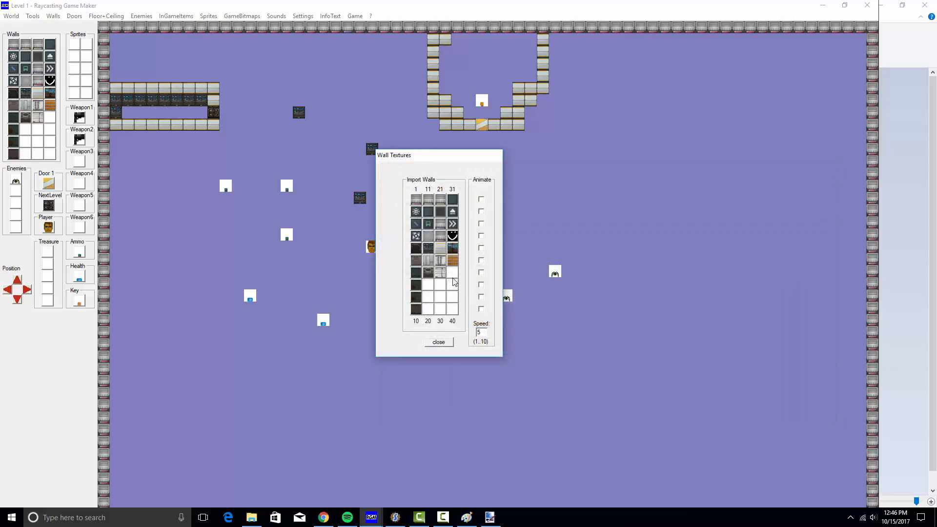
# Import pk02_floor08a_C as a wall texture
pyautogui.click(453, 277)
pyautogui.click(781, 394)
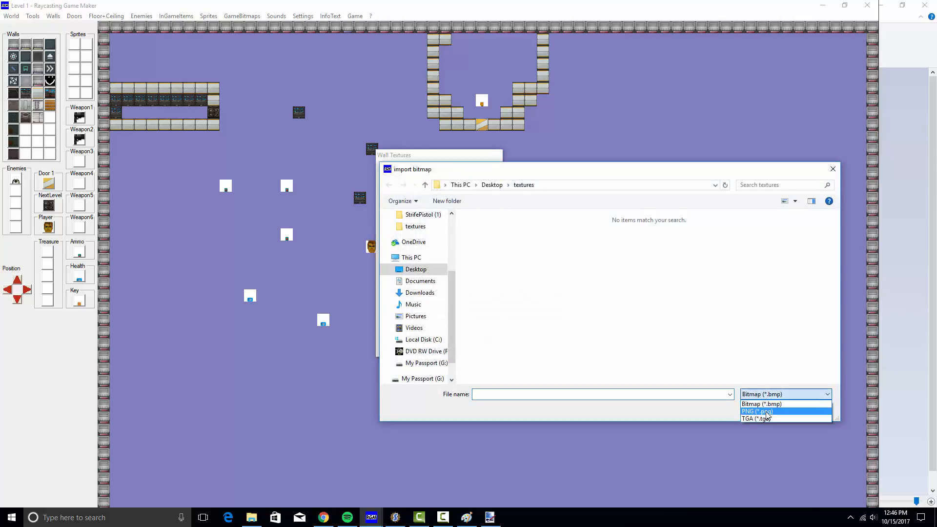
pyautogui.click(762, 410)
pyautogui.scroll(-6, 804, 347)
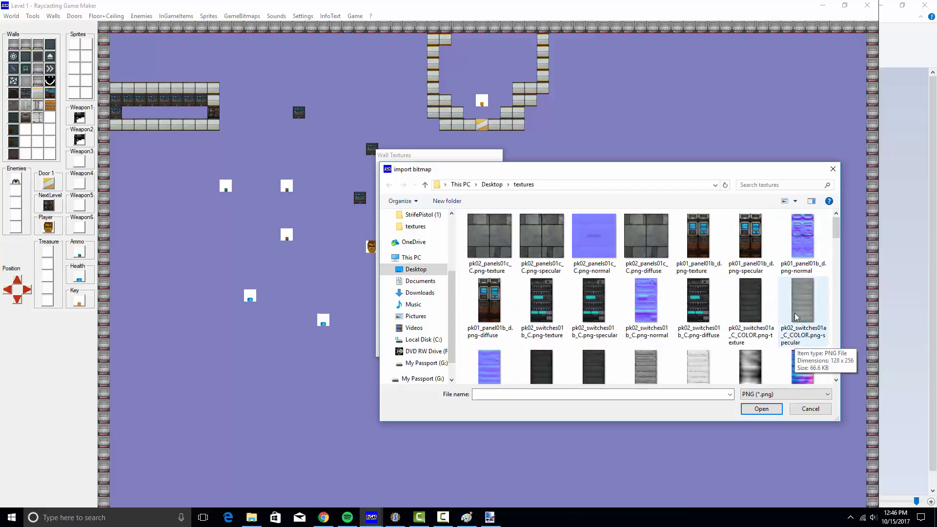
pyautogui.scroll(-5, 800, 330)
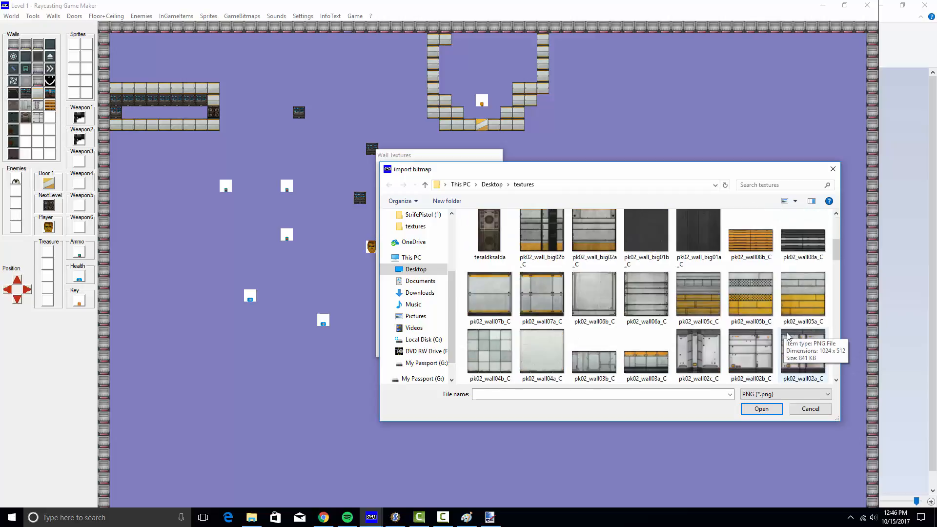
pyautogui.scroll(-3, 789, 333)
pyautogui.scroll(-4, 798, 316)
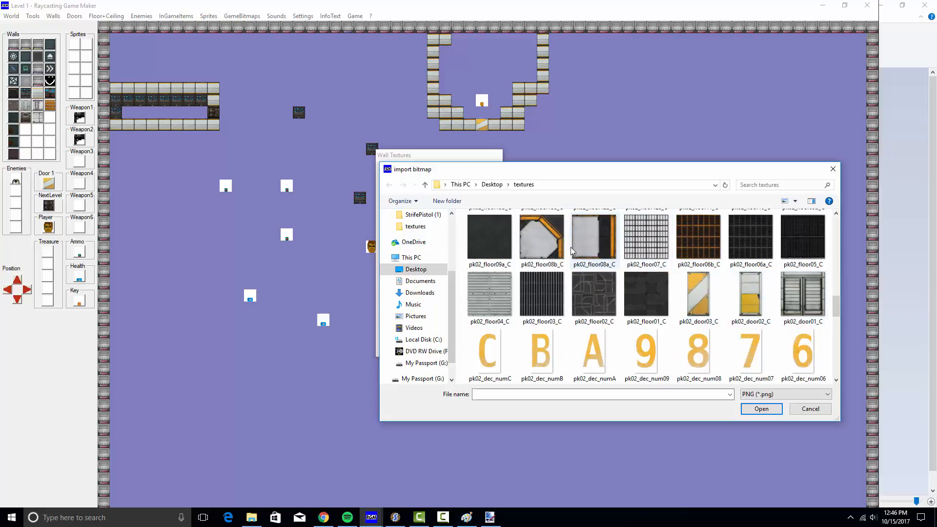
pyautogui.click(596, 248)
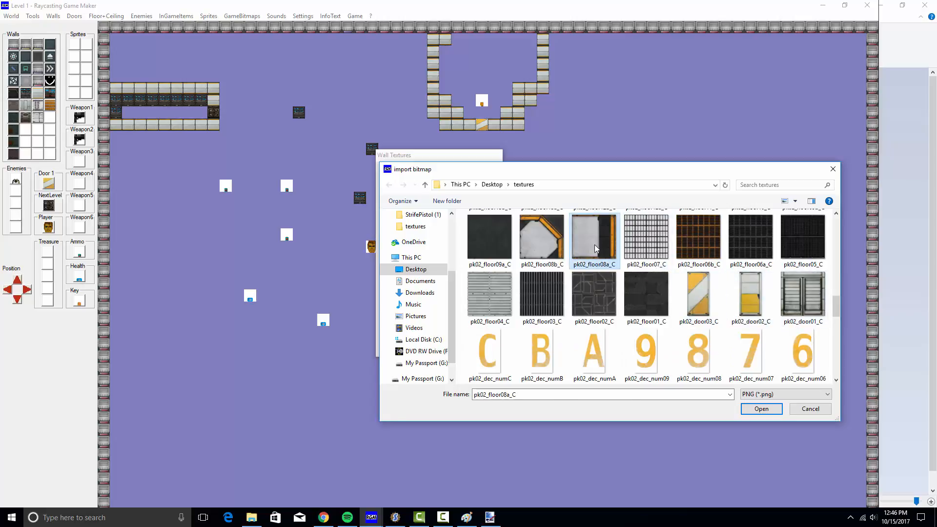
pyautogui.doubleClick(595, 245)
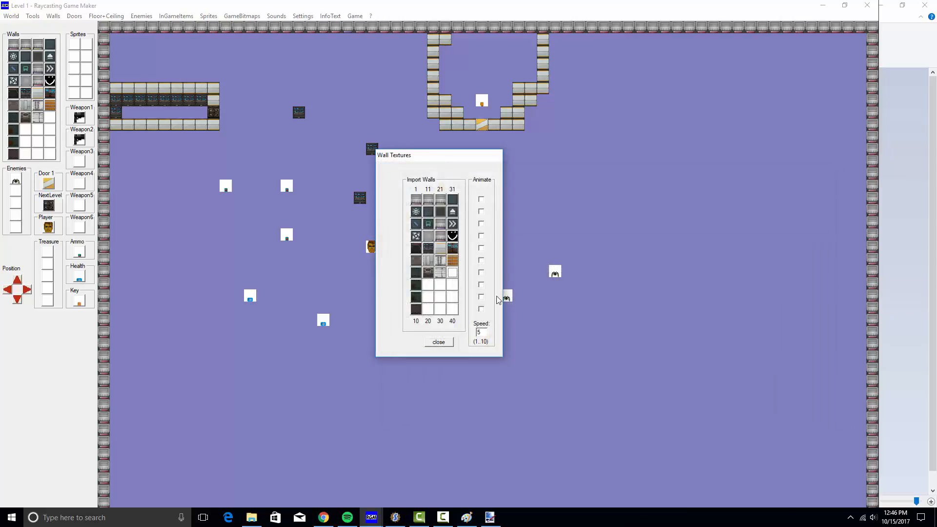
# Import pk01_wall01_d as a wall texture
pyautogui.click(455, 275)
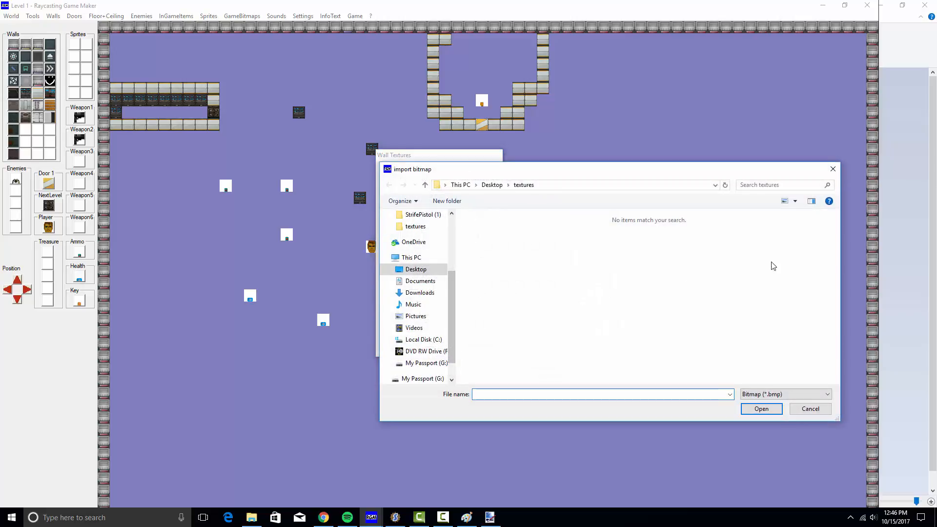
pyautogui.click(808, 394)
pyautogui.click(782, 412)
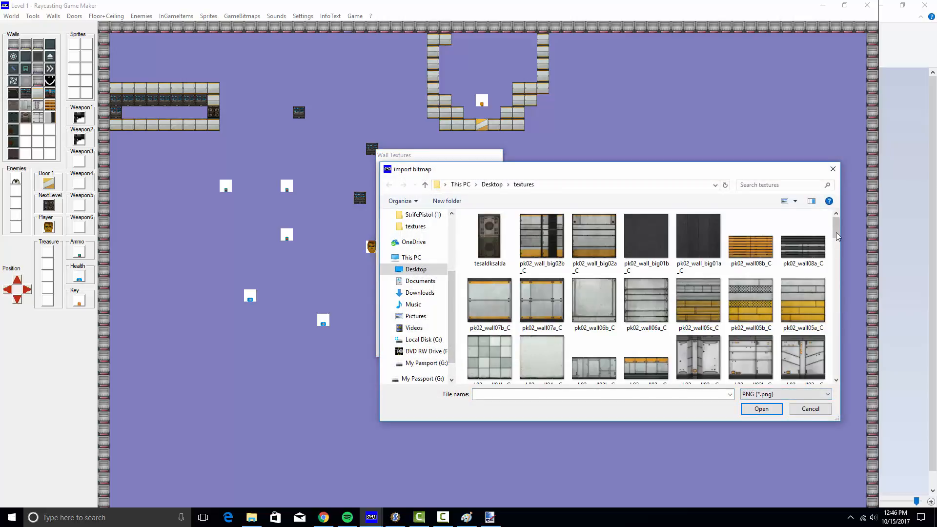
pyautogui.moveTo(836, 232); pyautogui.dragTo(846, 340)
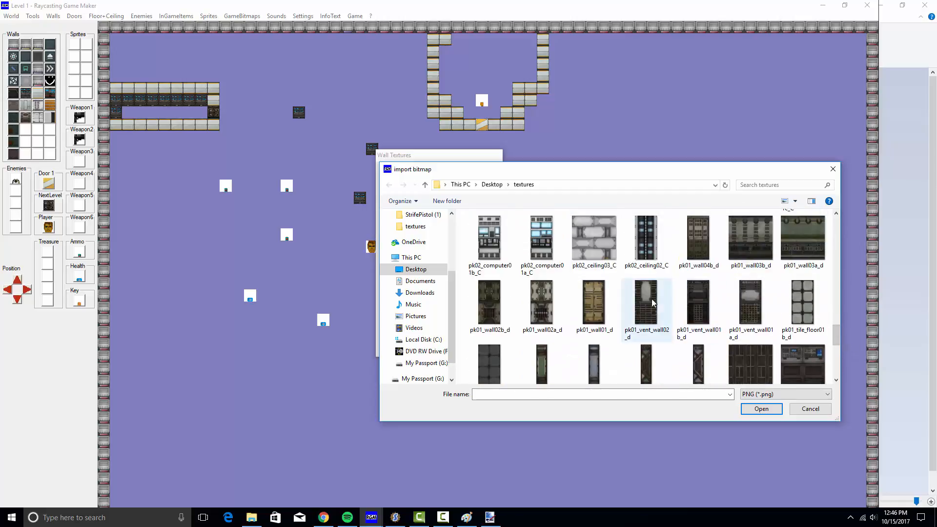
pyautogui.doubleClick(593, 306)
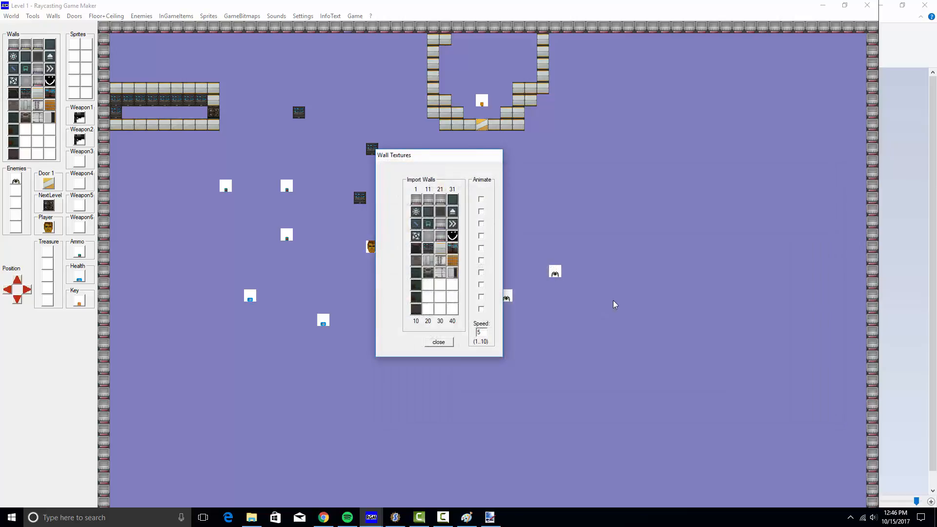
# Import pk01_vent_wall03_d as a wall texture and close the Wall Textures window
pyautogui.click(428, 285)
pyautogui.click(803, 394)
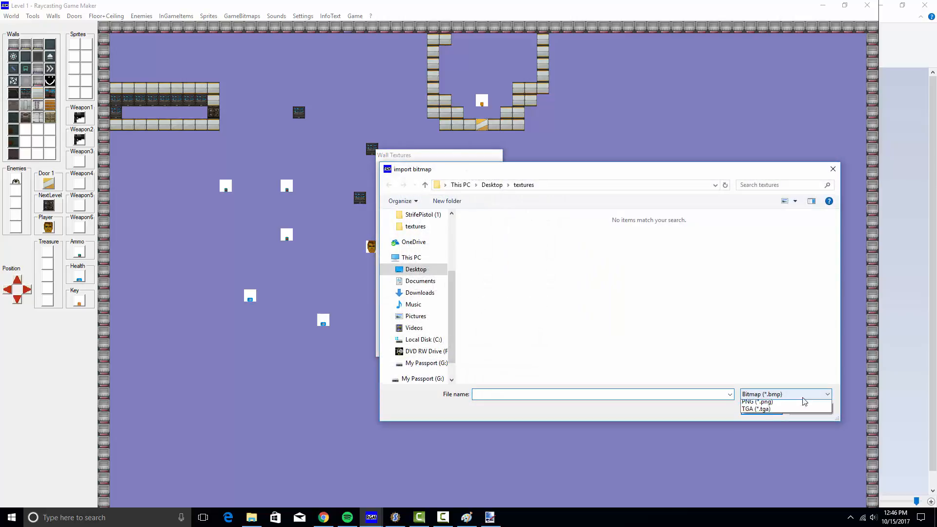
pyautogui.click(796, 416)
pyautogui.moveTo(836, 231); pyautogui.dragTo(841, 373)
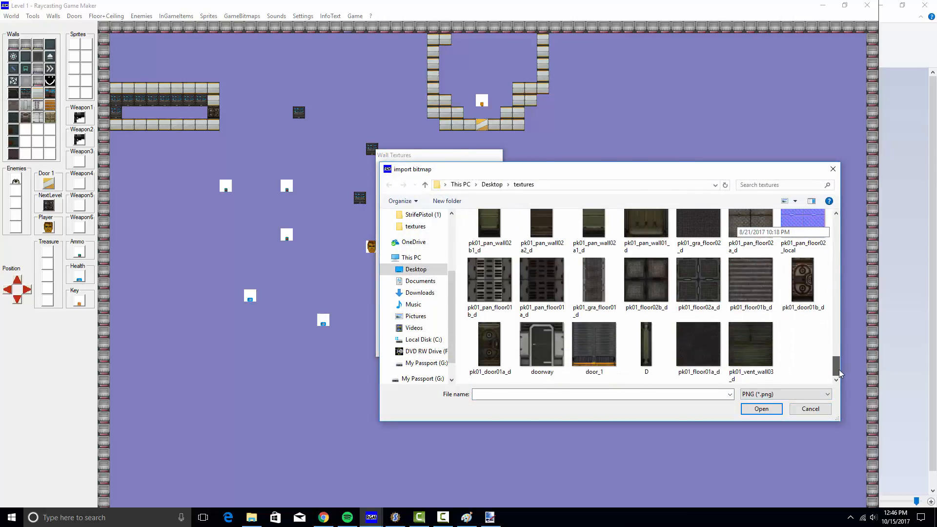
pyautogui.doubleClick(752, 353)
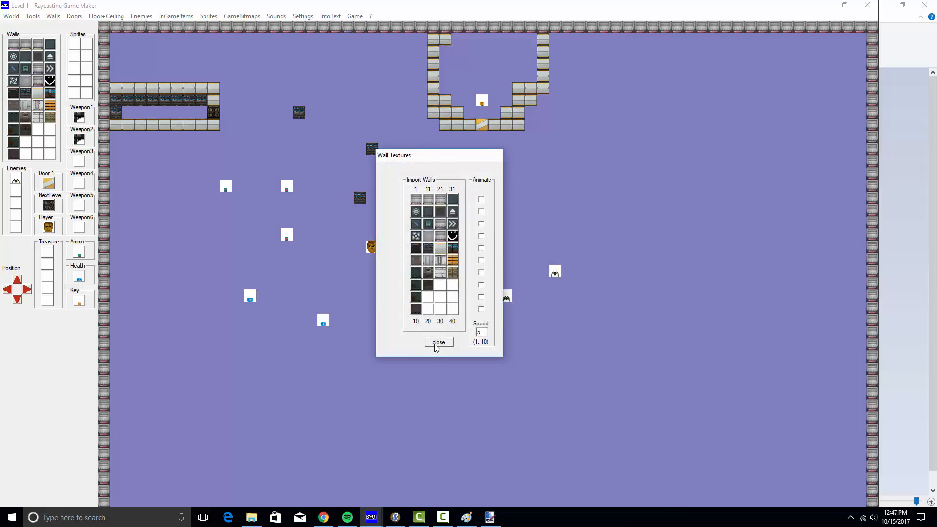
pyautogui.click(437, 343)
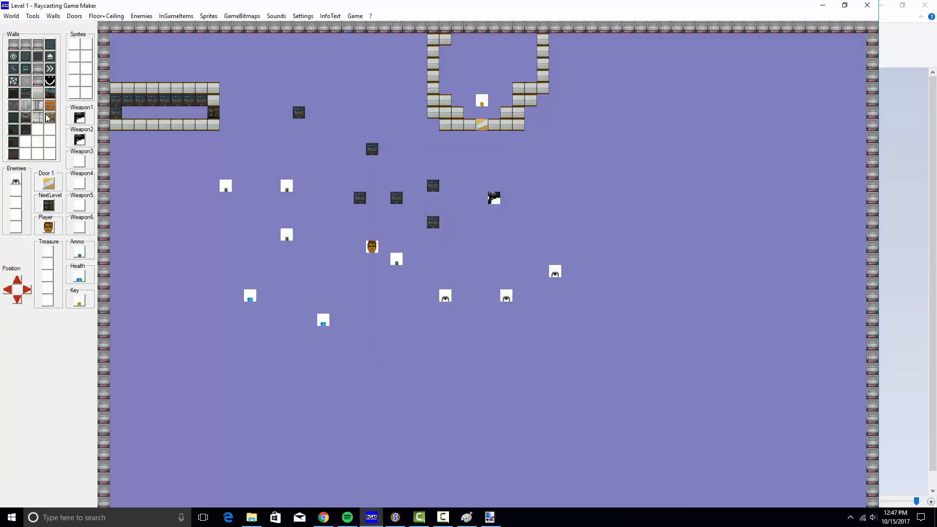
# Line the map's top border and left edge with light grey walls
pyautogui.moveTo(103, 27); pyautogui.dragTo(256, 28)
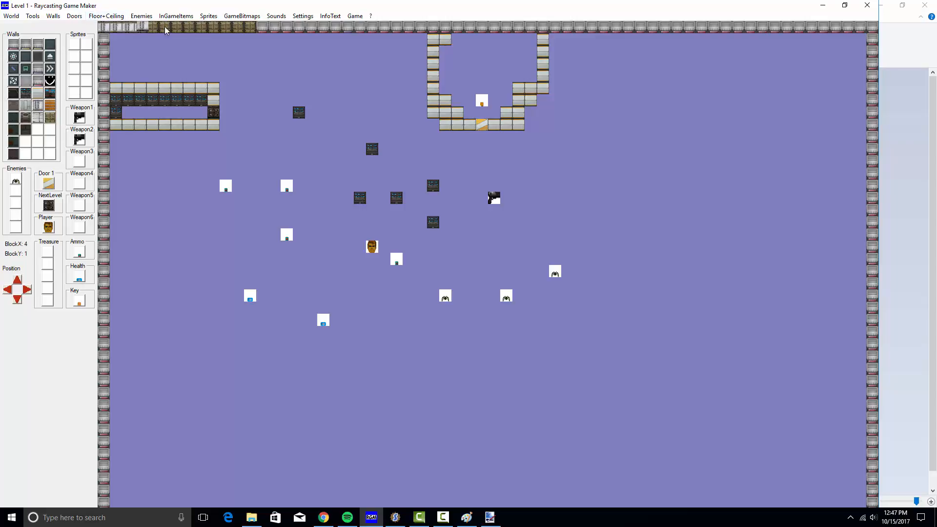
pyautogui.moveTo(165, 31); pyautogui.dragTo(850, 23)
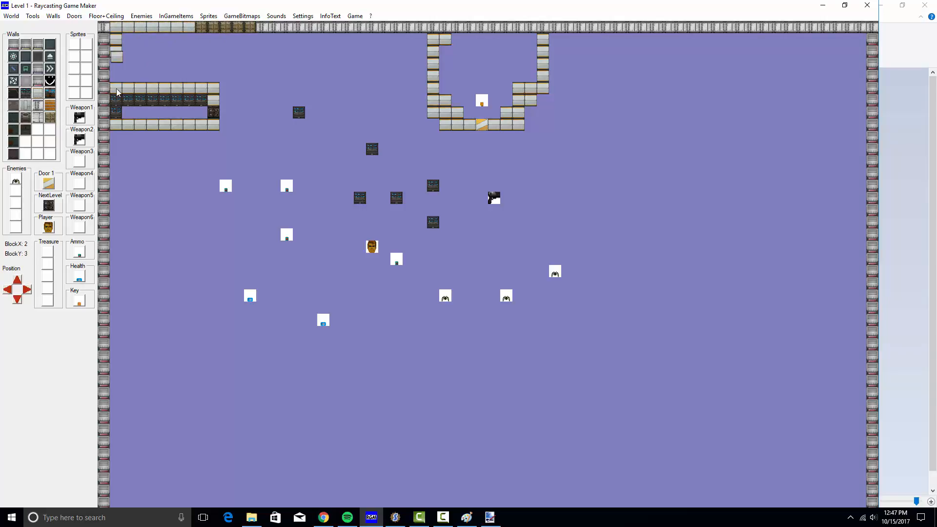
pyautogui.moveTo(117, 92); pyautogui.dragTo(84, 143)
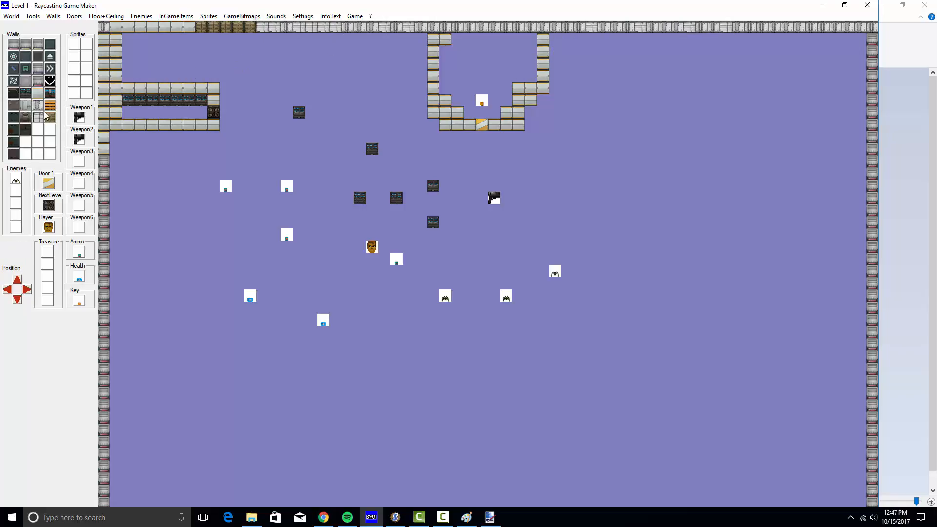
# Add a dark wall tile and paint orange walls along the top row and down the right edge
pyautogui.click(360, 28)
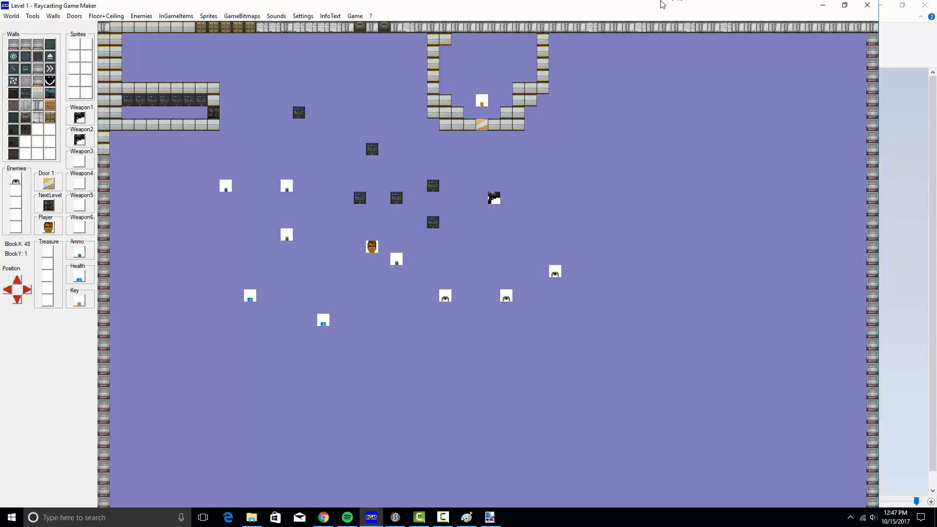
pyautogui.moveTo(619, 27); pyautogui.dragTo(654, 27)
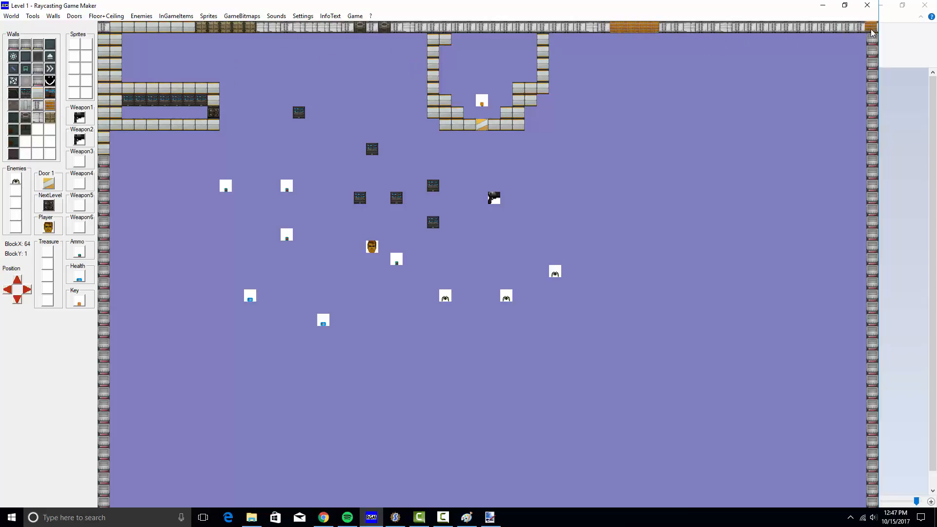
pyautogui.moveTo(872, 28); pyautogui.dragTo(875, 104)
pyautogui.moveTo(874, 184); pyautogui.dragTo(873, 253)
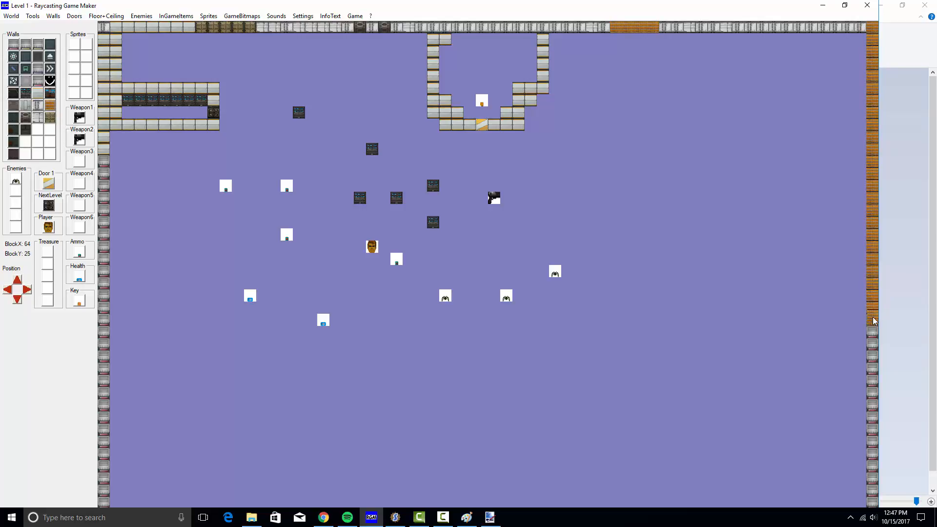
pyautogui.moveTo(874, 321); pyautogui.dragTo(874, 325)
pyautogui.moveTo(538, 27)
pyautogui.mouseDown()
pyautogui.moveTo(545, 27)
pyautogui.moveTo(444, 29)
pyautogui.mouseUp()
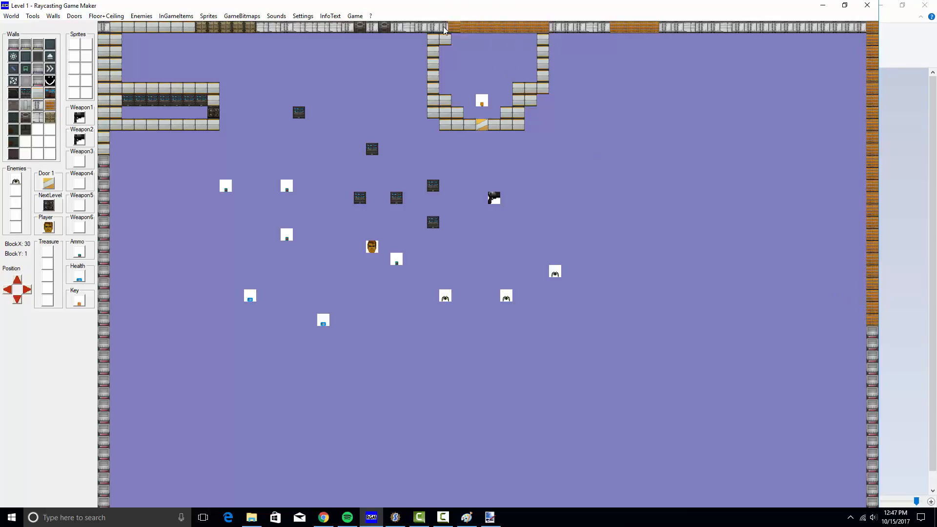
# Place computer-panel tiles in the top row and crate blocks inside the level
pyautogui.click(26, 93)
pyautogui.click(507, 27)
pyautogui.click(470, 28)
pyautogui.click(50, 94)
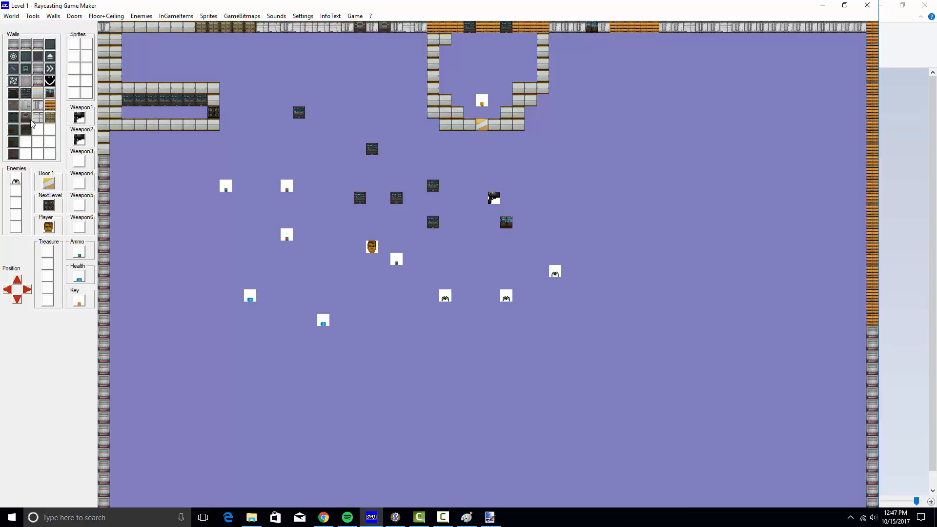
pyautogui.click(50, 119)
pyautogui.click(358, 150)
pyautogui.click(432, 125)
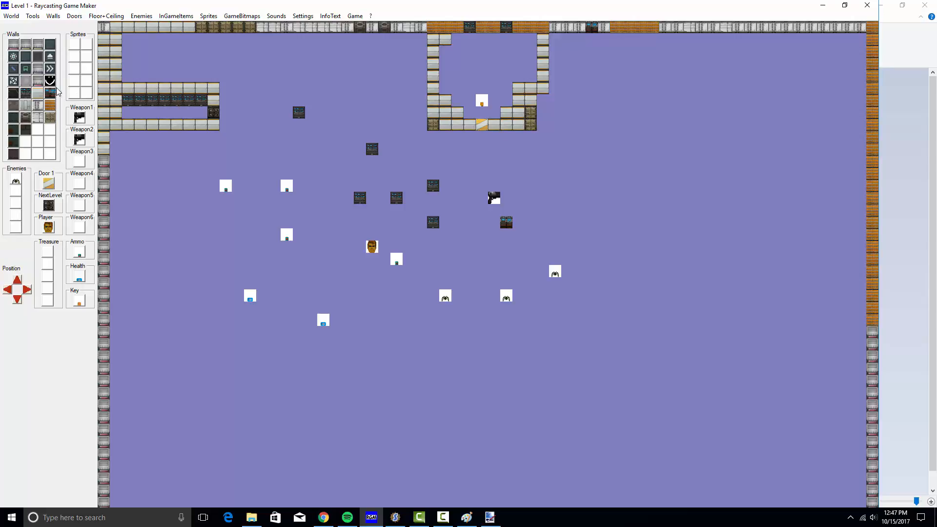
# Scatter blue panel blocks across the open floor of the map
pyautogui.click(25, 93)
pyautogui.click(335, 88)
pyautogui.click(238, 76)
pyautogui.click(49, 93)
pyautogui.click(194, 242)
pyautogui.click(153, 234)
pyautogui.click(164, 185)
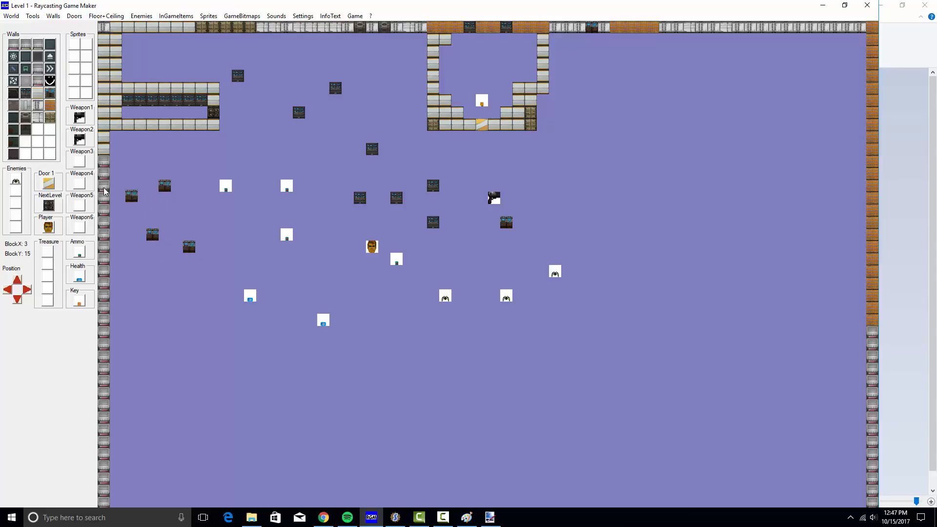
pyautogui.click(113, 131)
pyautogui.click(11, 15)
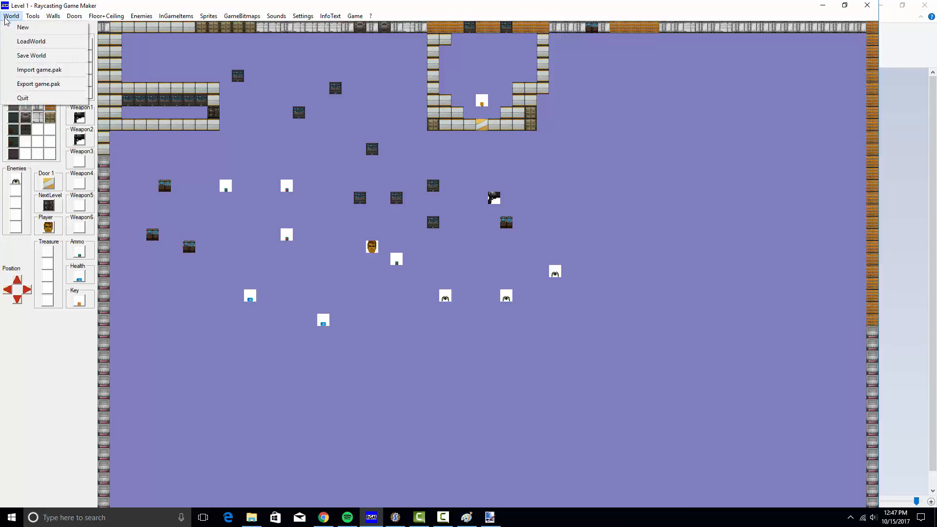
# Save the world, overwriting the existing level
pyautogui.click(71, 55)
pyautogui.click(418, 273)
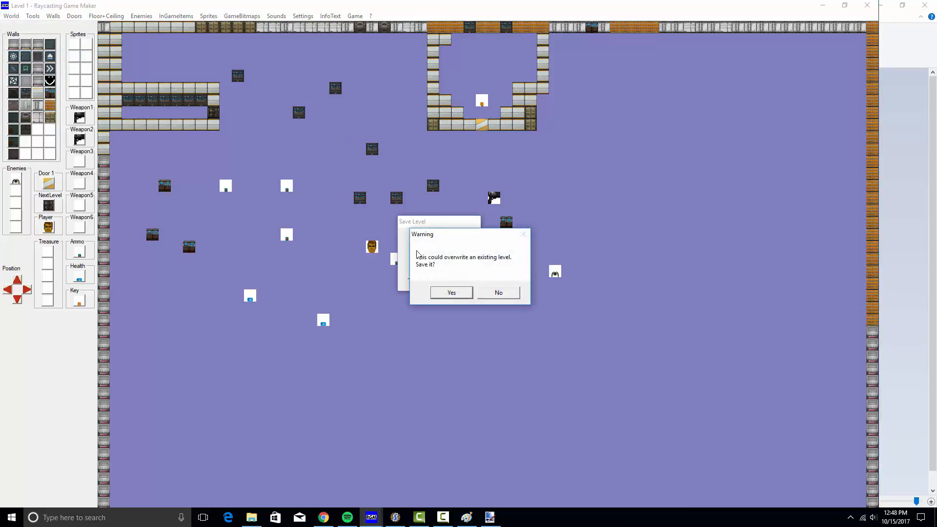
pyautogui.click(466, 295)
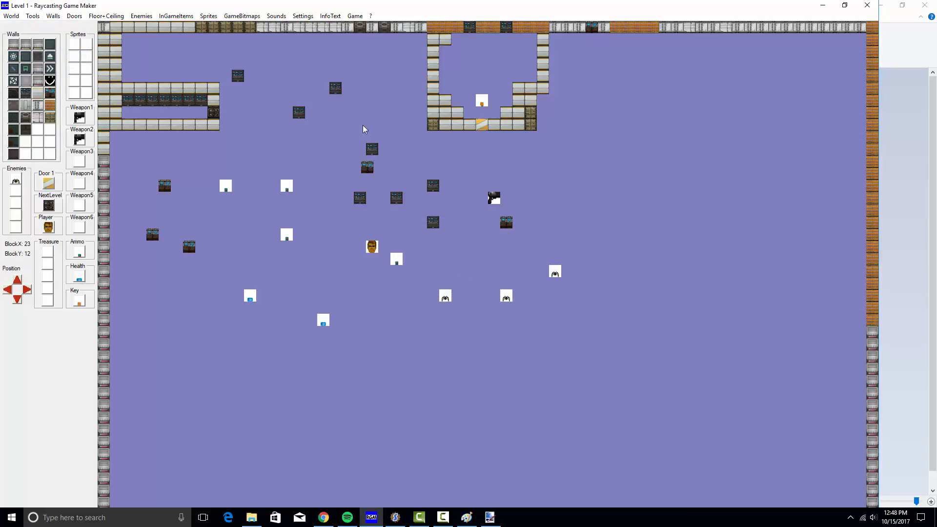
# Build the game over gamedemo.exe in the old game's folder and launch it
pyautogui.click(355, 16)
pyautogui.click(373, 37)
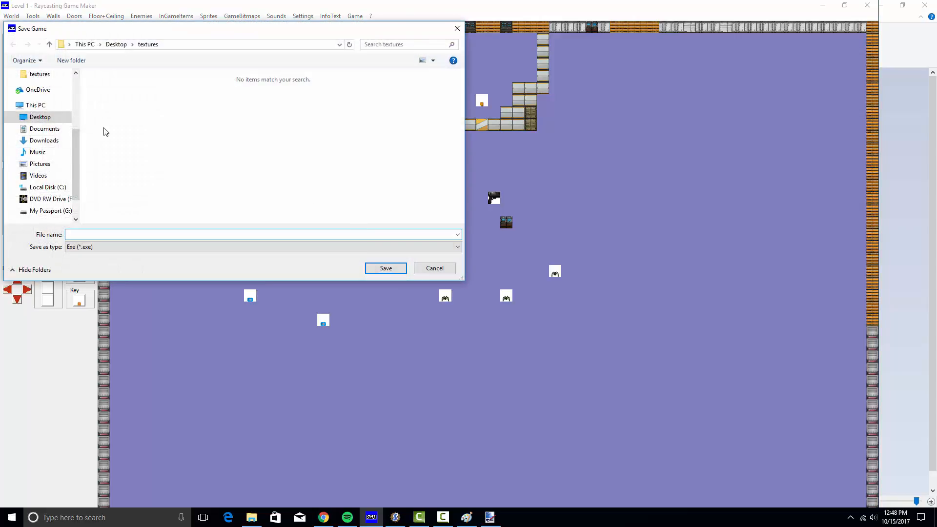
pyautogui.click(162, 47)
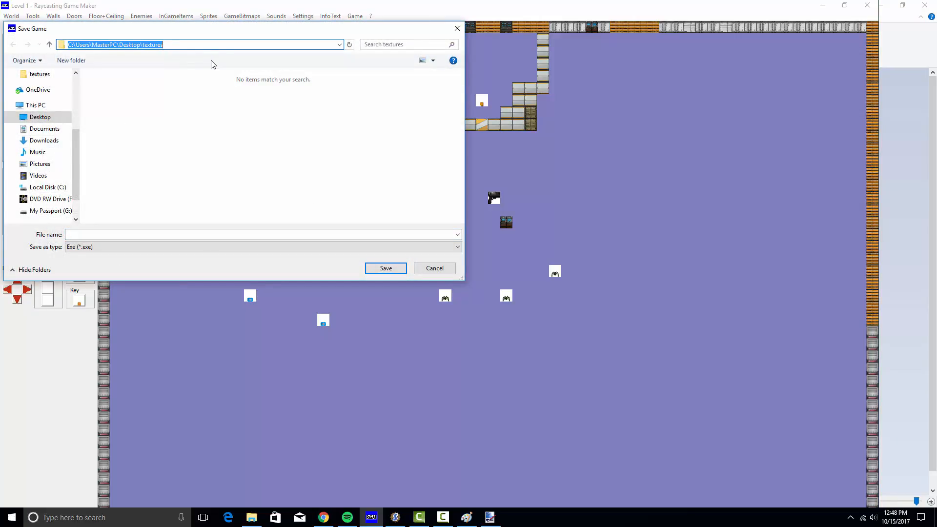
pyautogui.hotkey('ctrl', 'v')
pyautogui.press('Return')
pyautogui.doubleClick(126, 82)
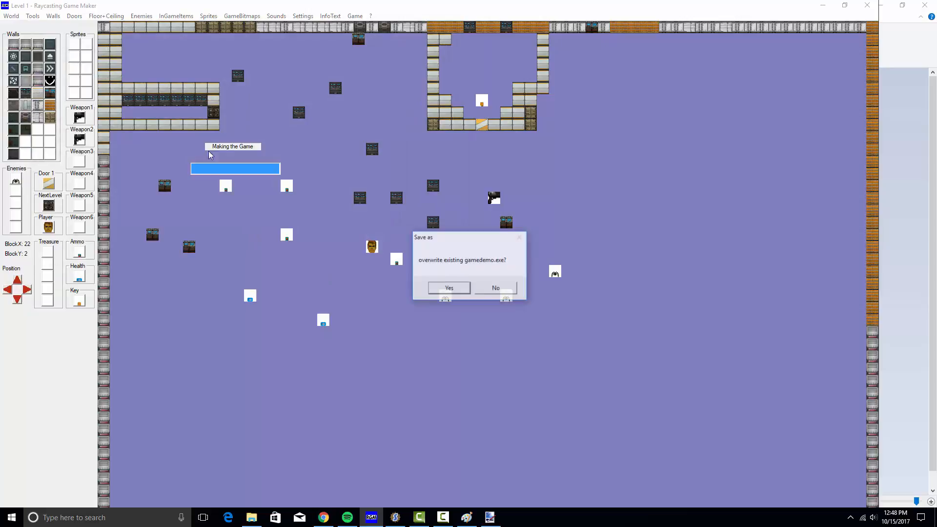
pyautogui.click(448, 289)
pyautogui.click(355, 15)
pyautogui.click(376, 49)
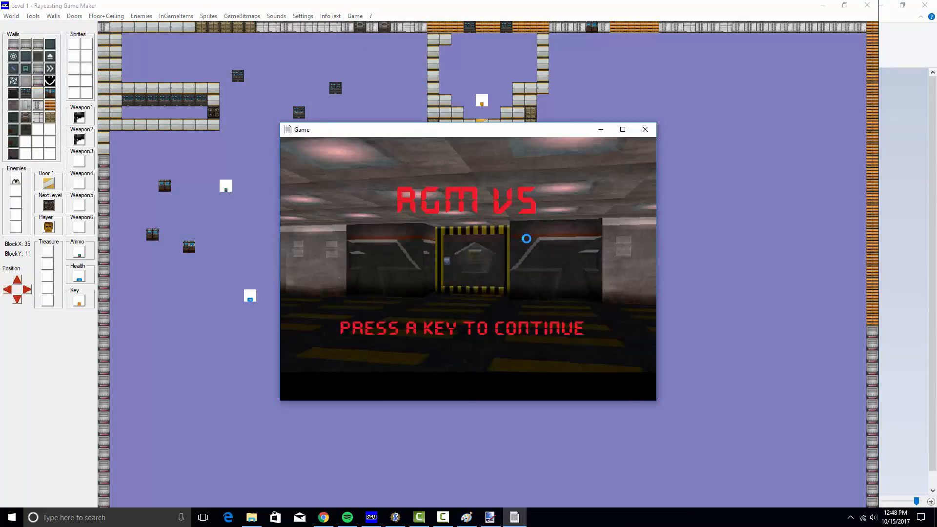
# Start a new game and walk Level 1 past the ammo, gun and computer-console block
pyautogui.press('Return')
pyautogui.press('Return')
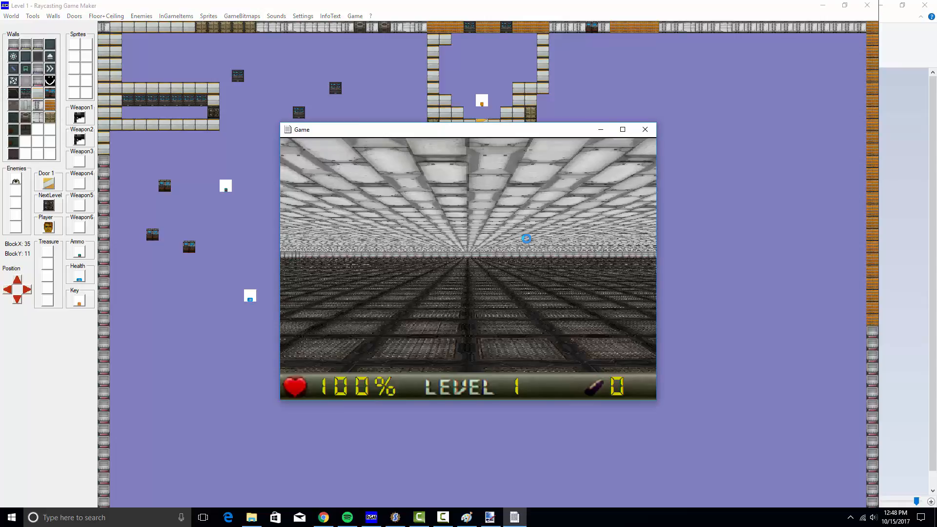
pyautogui.press('Left')
pyautogui.press('Up')
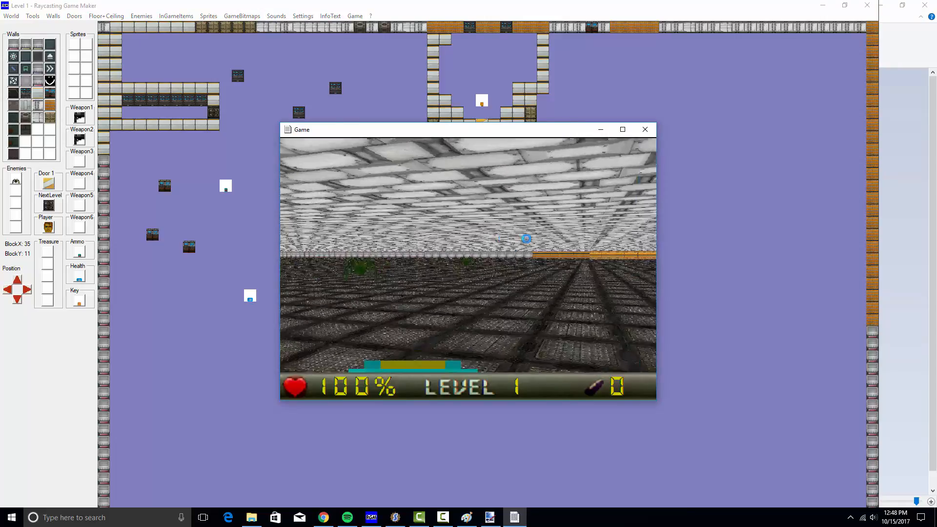
pyautogui.press('Left')
pyautogui.press('Up')
pyautogui.press('Right')
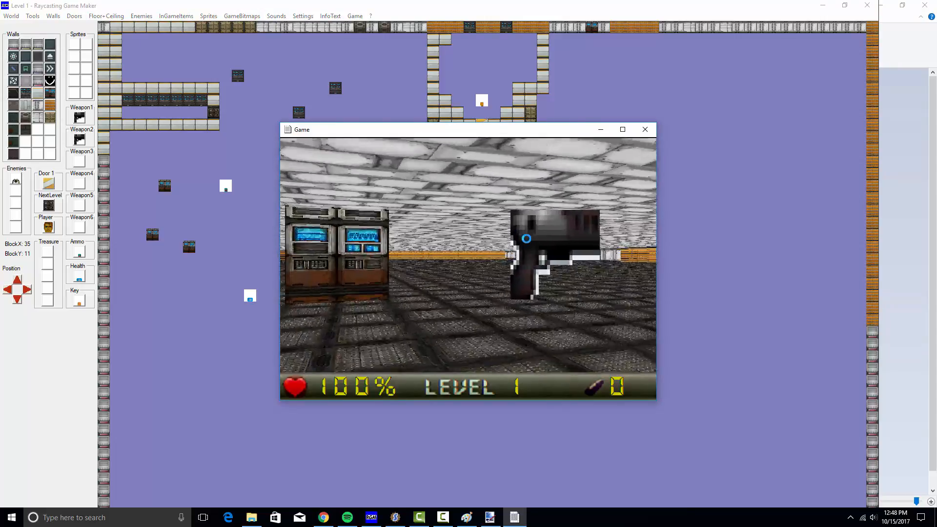
pyautogui.press('Left')
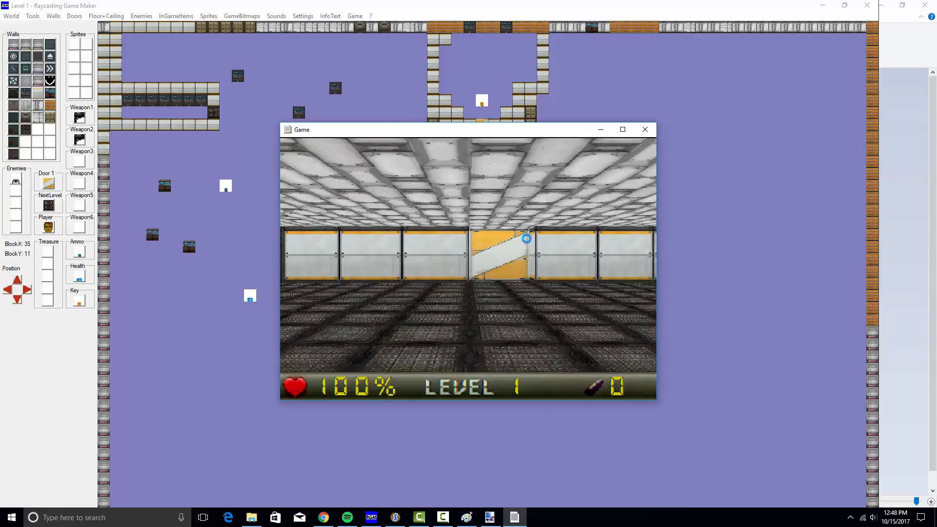
pyautogui.press('Right')
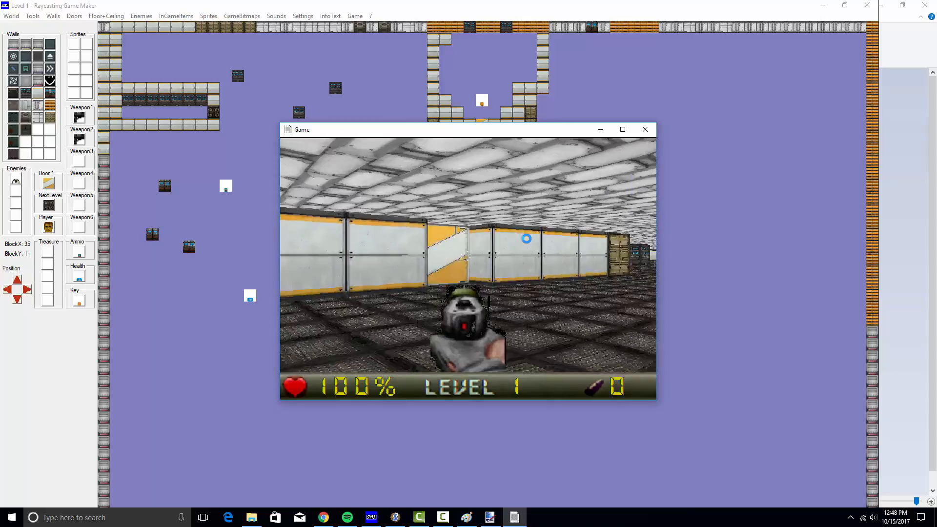
pyautogui.press('Right')
pyautogui.press('Up')
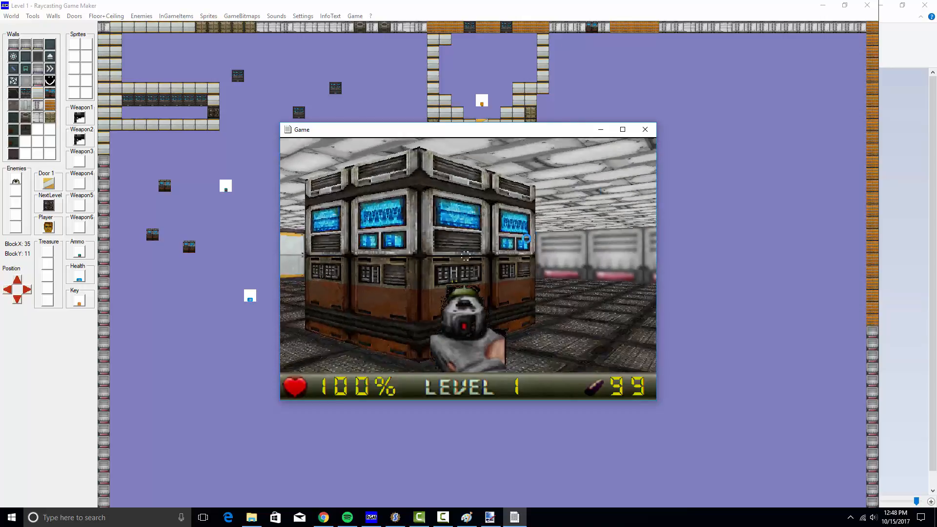
pyautogui.press('Left')
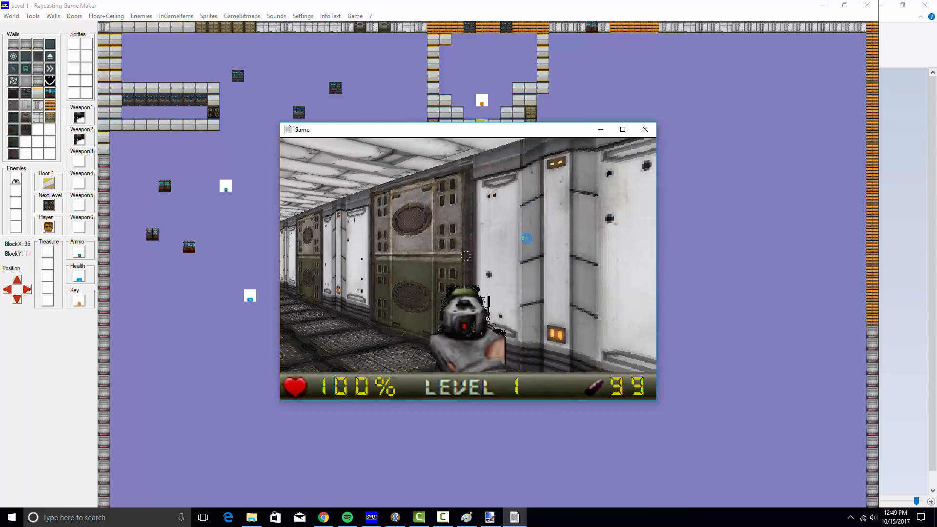
# Go through the door and explore the rooms toward the computer panel and striped wall
pyautogui.press('Right')
pyautogui.press('Right')
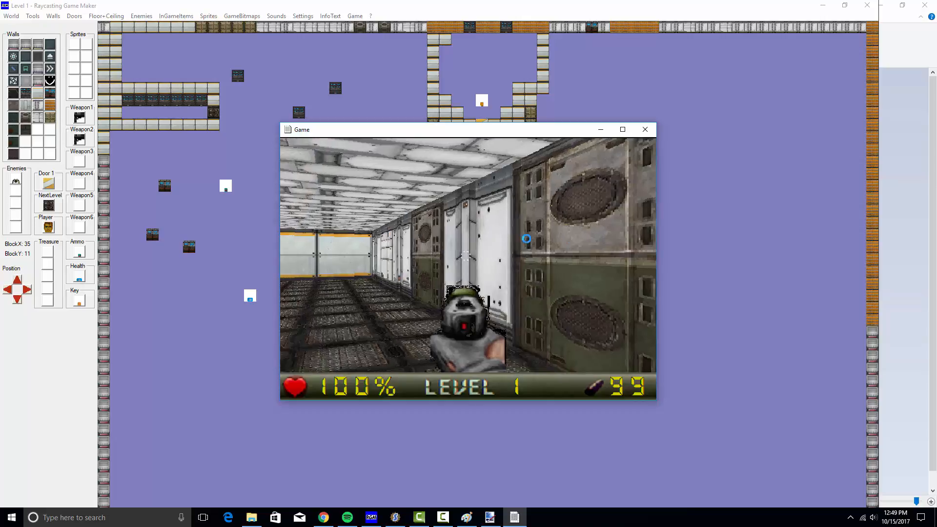
pyautogui.press('Right')
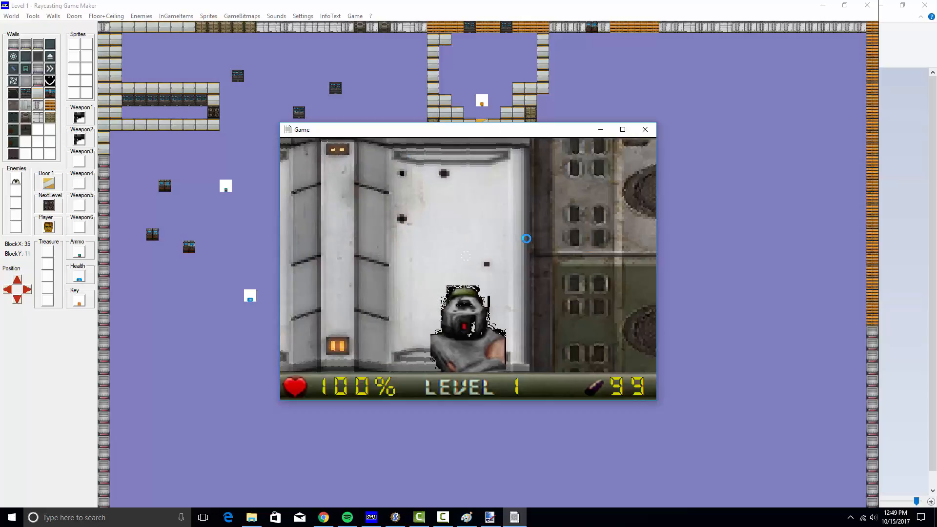
pyautogui.press('Left')
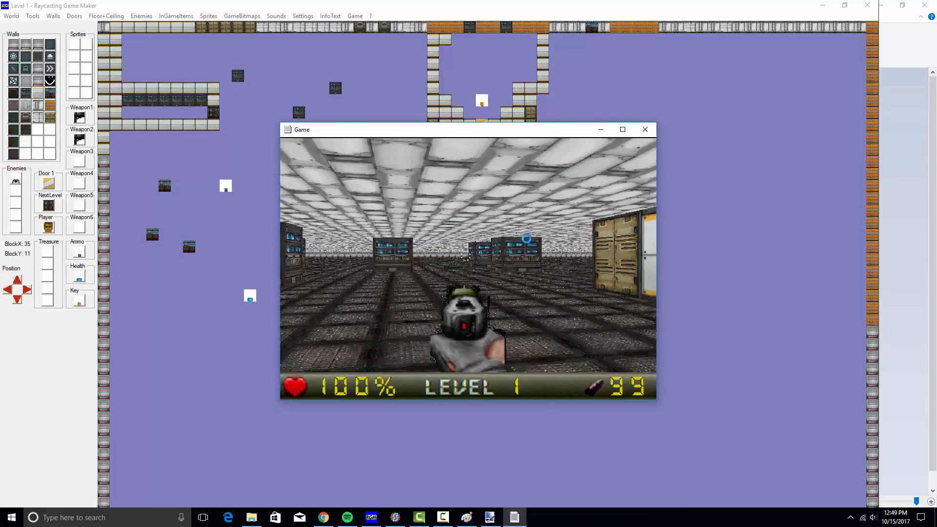
pyautogui.press('Right')
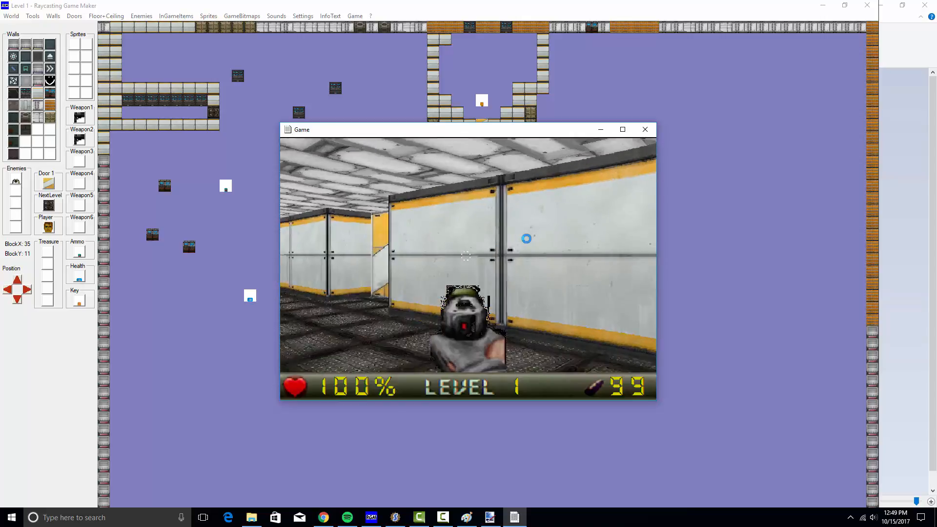
pyautogui.press('Right')
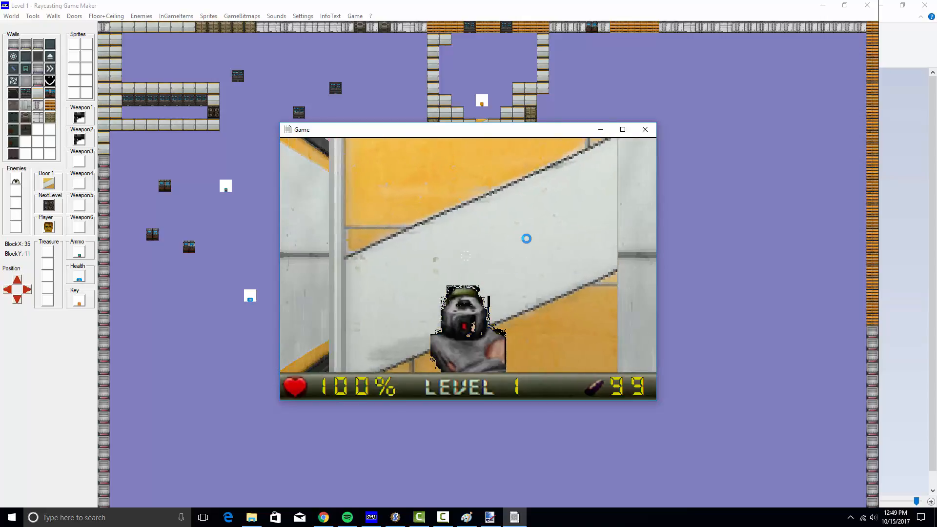
pyautogui.press('space')
pyautogui.press('Up')
pyautogui.press('Right')
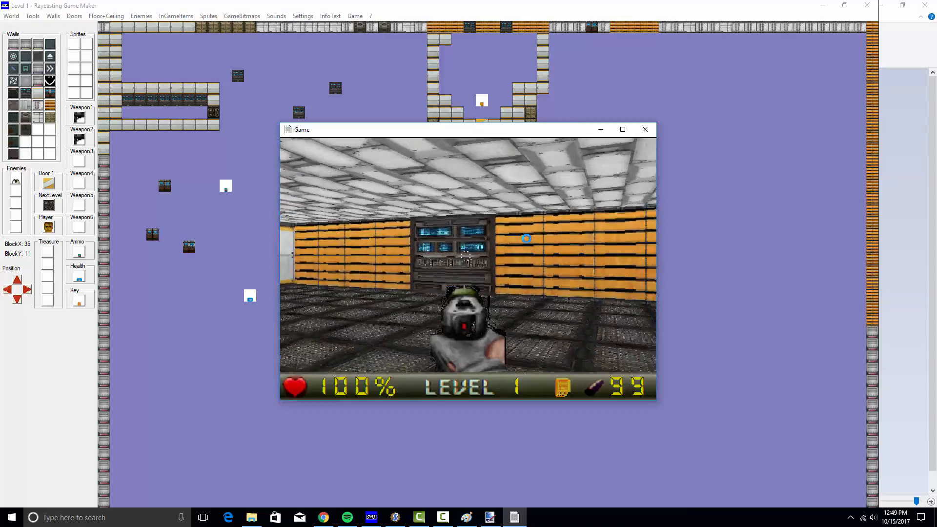
pyautogui.press('Up')
pyautogui.press('Right')
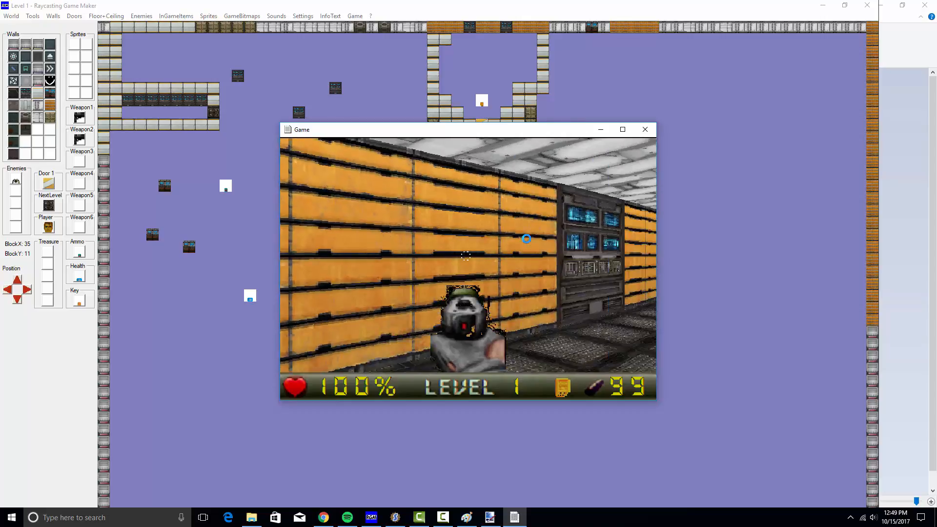
pyautogui.press('Left')
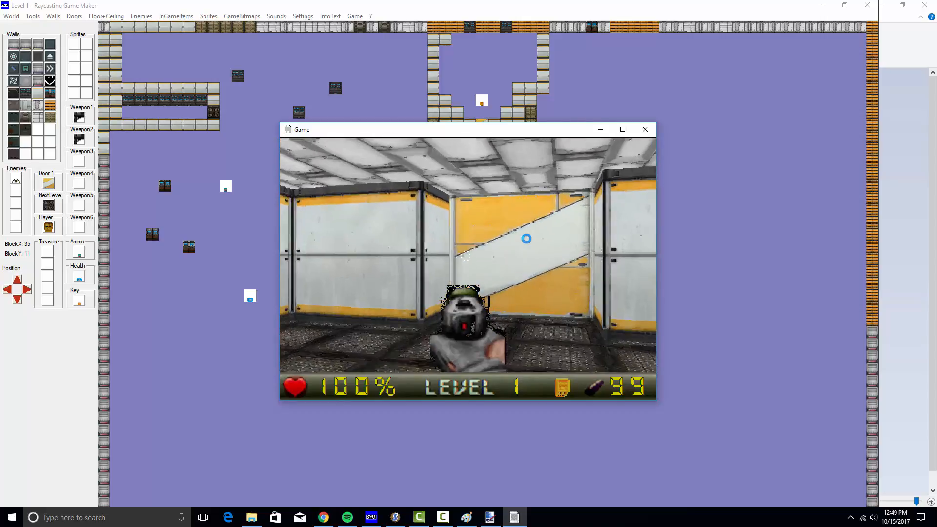
pyautogui.press('Up')
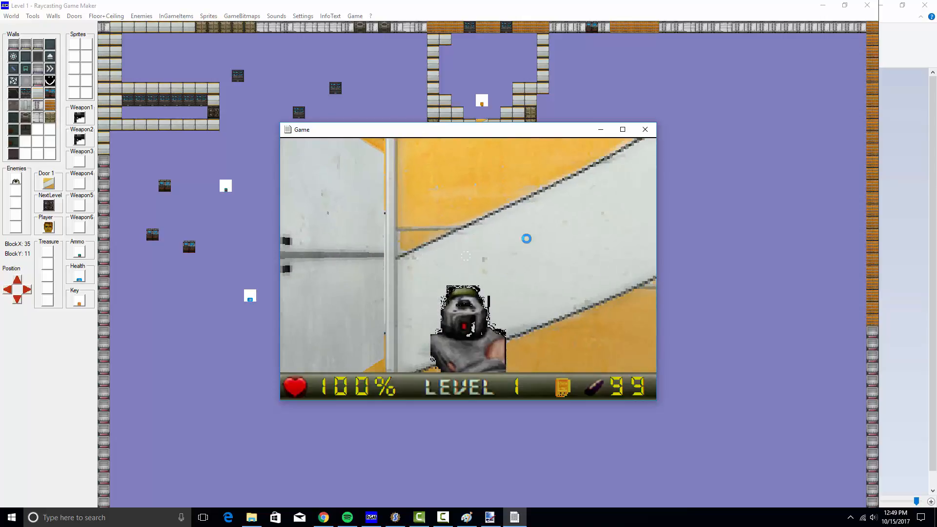
pyautogui.press('Left')
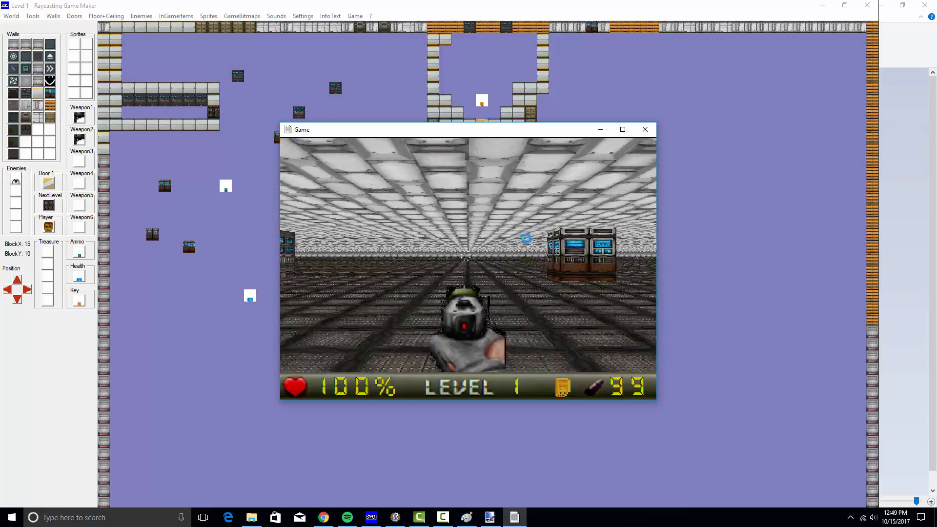
# Shoot and kill the enemy plant in the tiled room
pyautogui.press('ctrl')
pyautogui.press('Left')
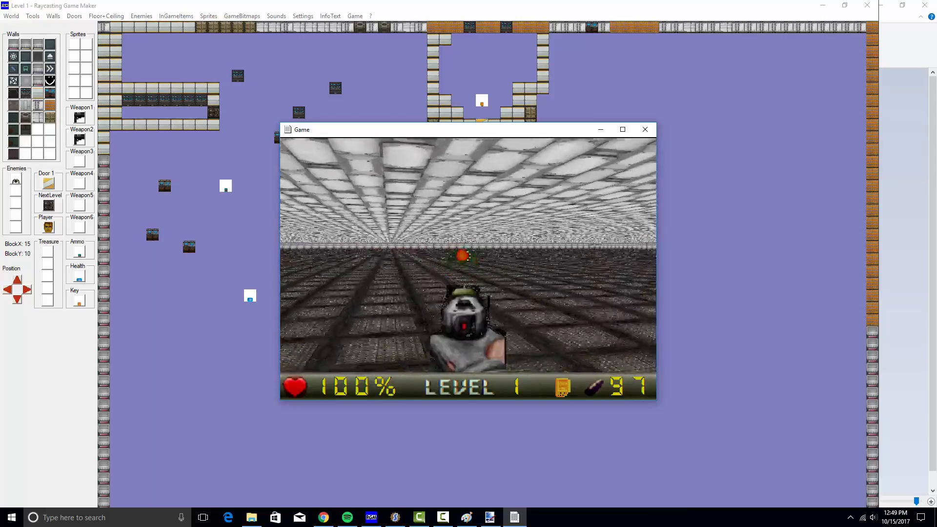
pyautogui.press('ctrl')
pyautogui.press('Left')
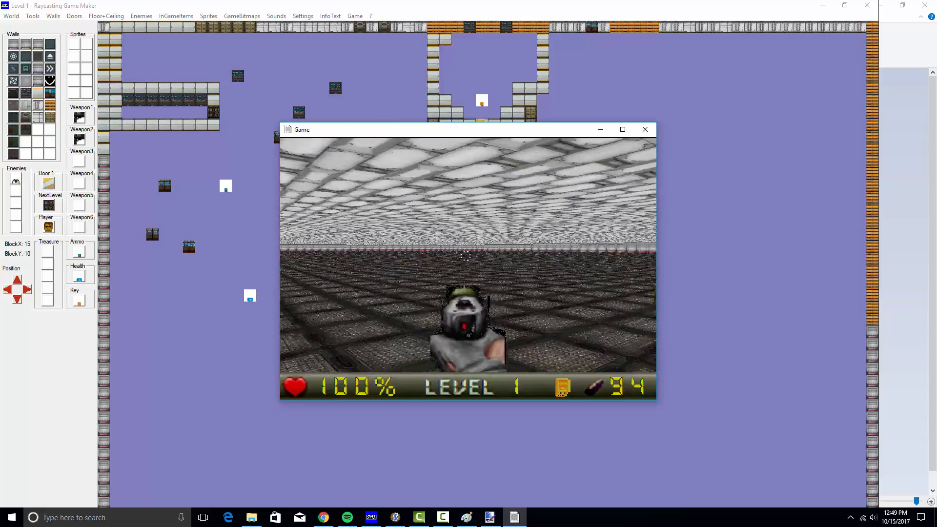
# Walk down the corridor to the round-emblem exit door and finish the level
pyautogui.press('Right')
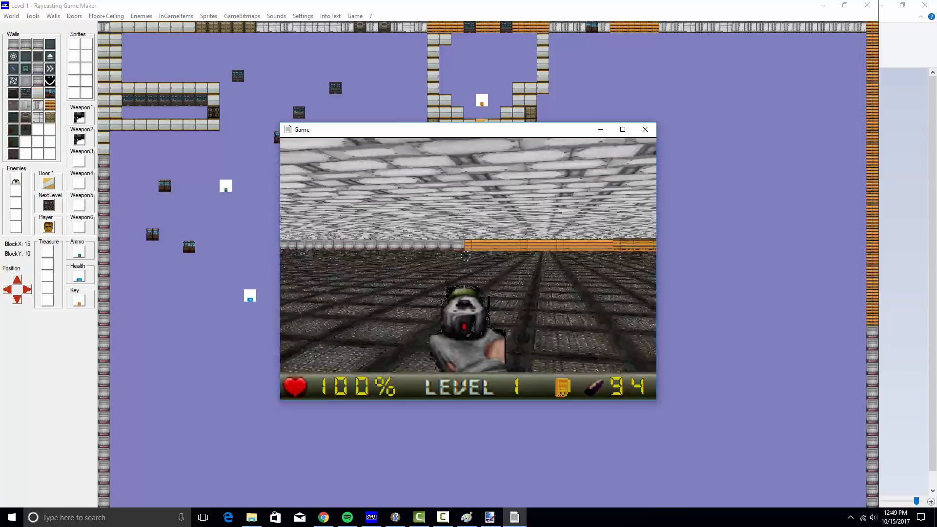
pyautogui.press('Right')
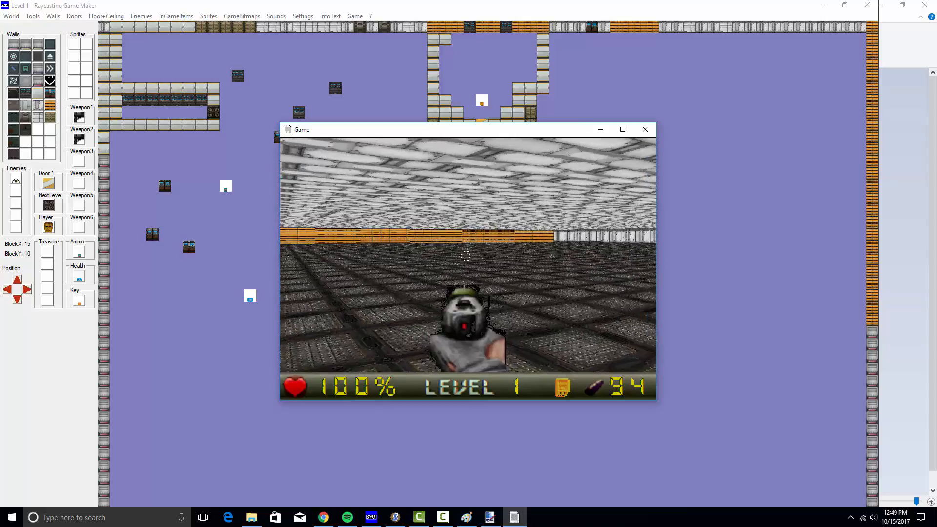
pyautogui.press('Right')
pyautogui.press('Up')
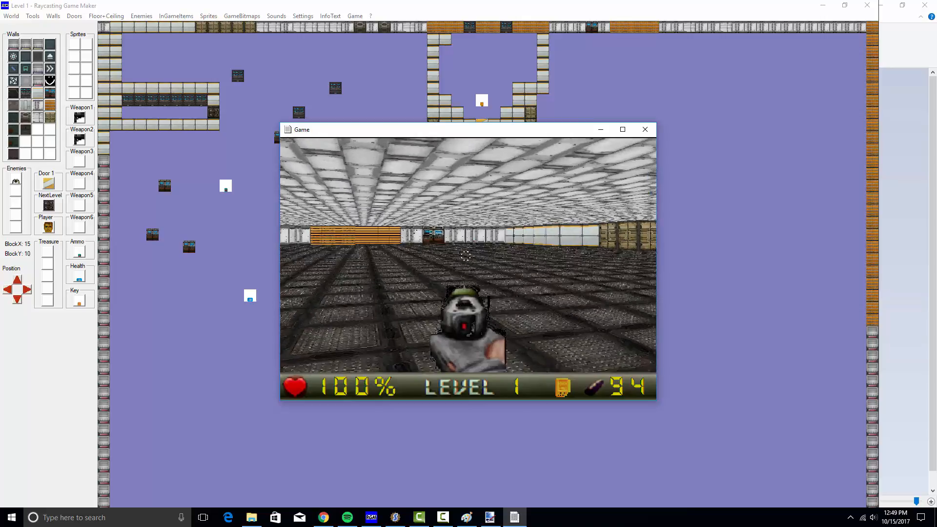
pyautogui.press('Right')
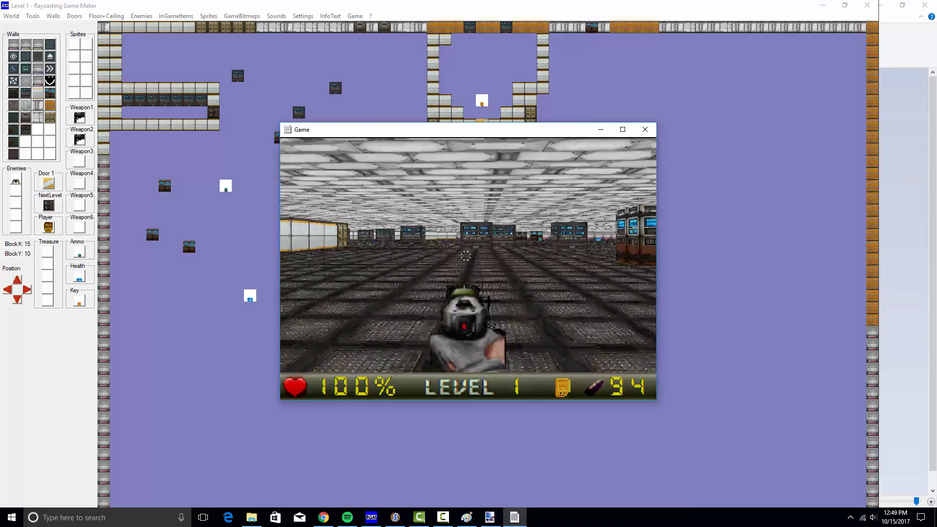
pyautogui.press('Right')
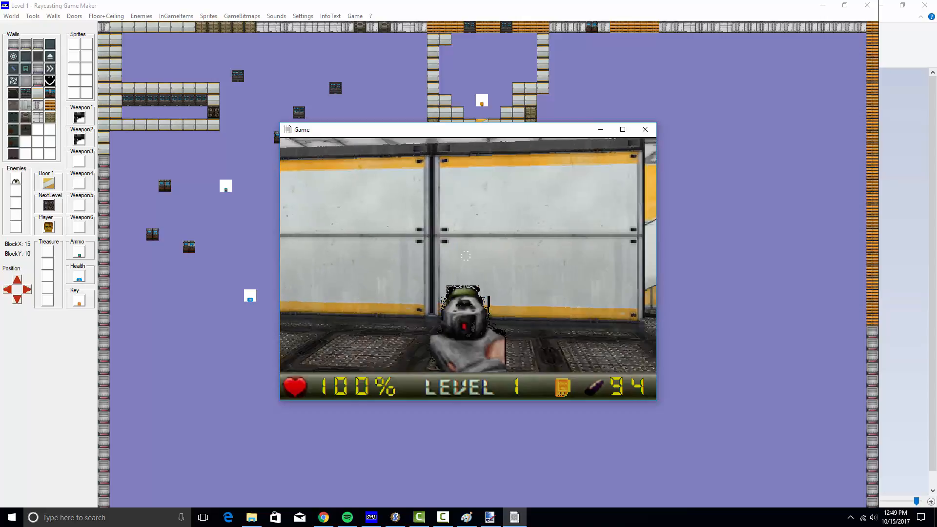
pyautogui.press('Right')
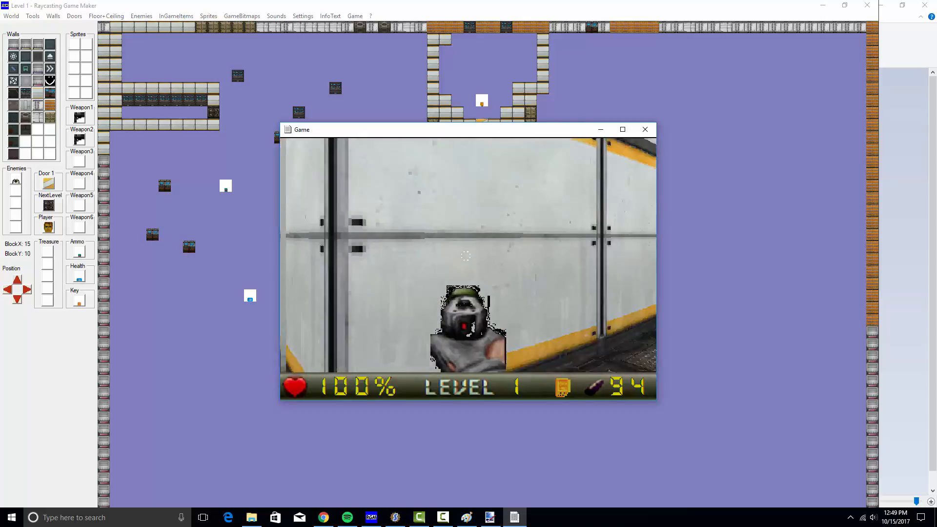
pyautogui.press('Up')
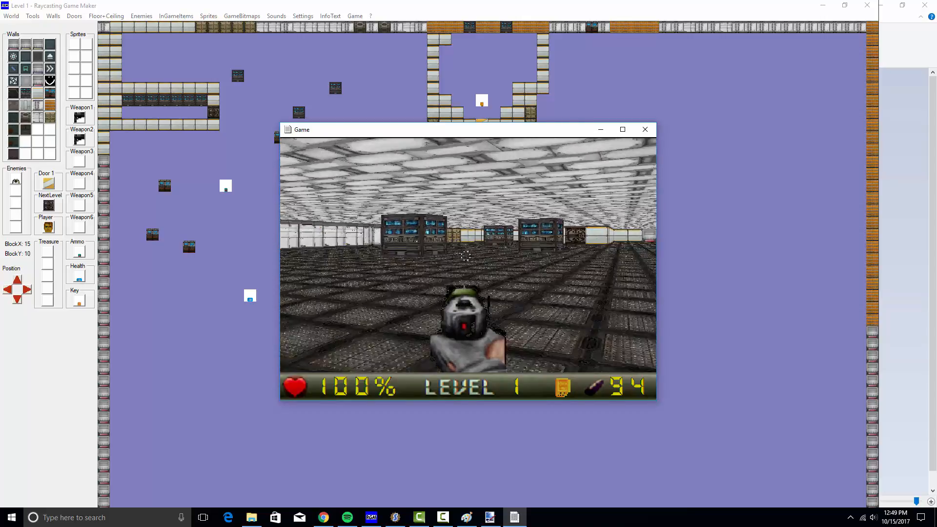
pyautogui.press('Up')
pyautogui.press('Right')
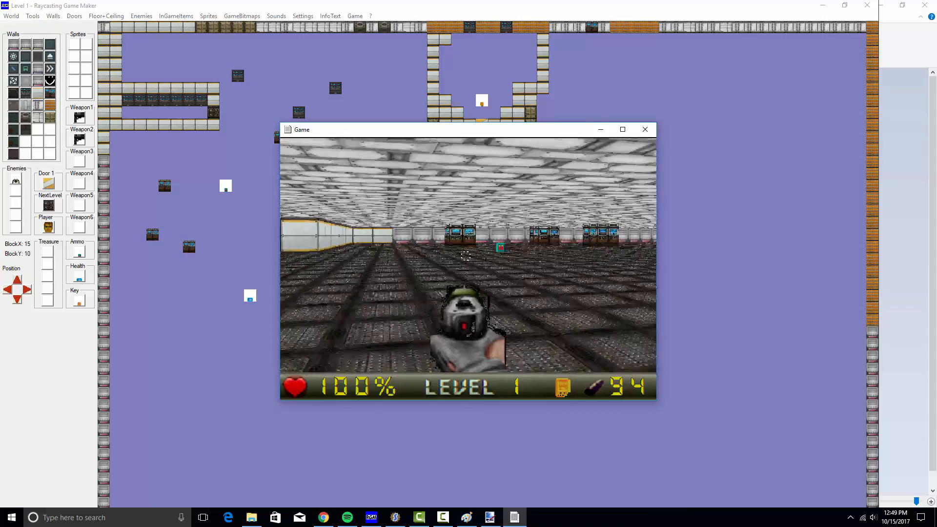
pyautogui.press('Right')
pyautogui.press('Up')
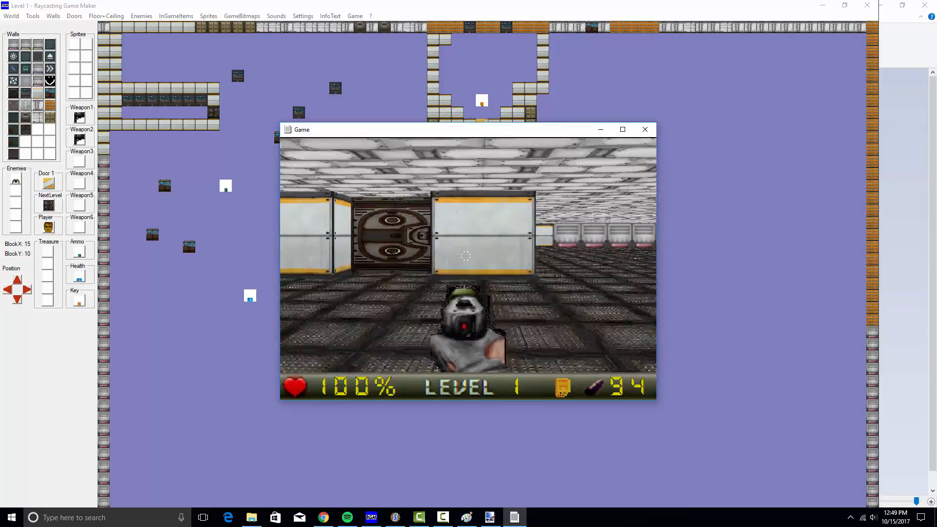
pyautogui.press('Up')
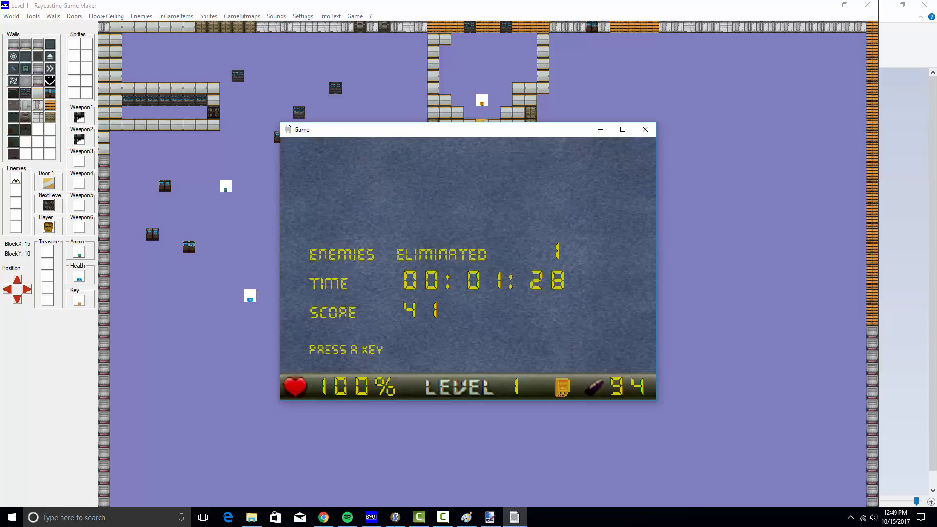
pyautogui.press('Return')
# Close the game window and place a blank sprite tile on Level 1's open floor
pyautogui.click(646, 129)
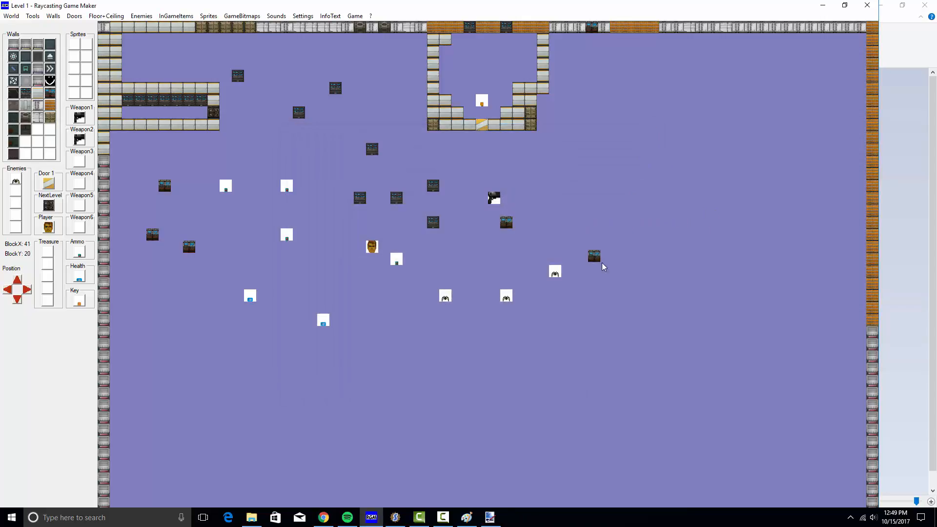
pyautogui.moveTo(603, 266); pyautogui.dragTo(617, 279)
pyautogui.scroll(-5, 537, 335)
pyautogui.scroll(-3, 540, 331)
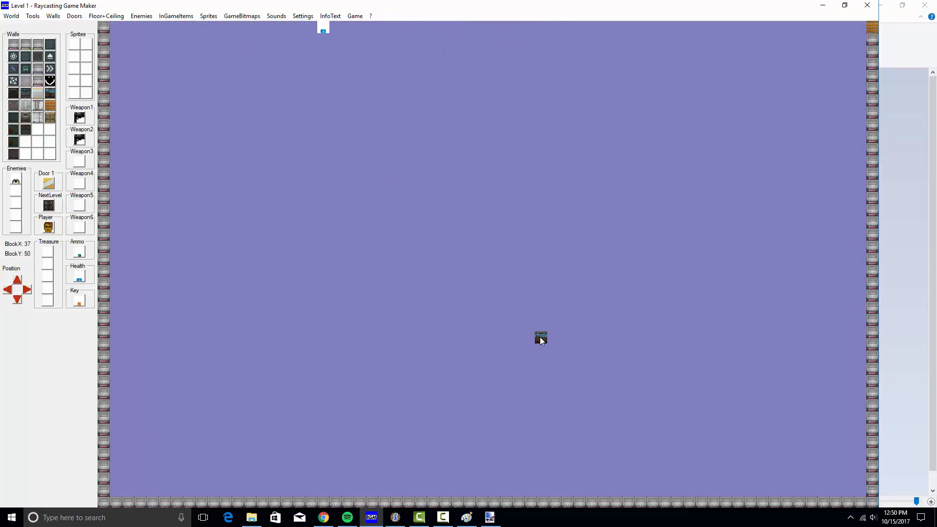
pyautogui.scroll(5, 543, 335)
pyautogui.scroll(3, 544, 336)
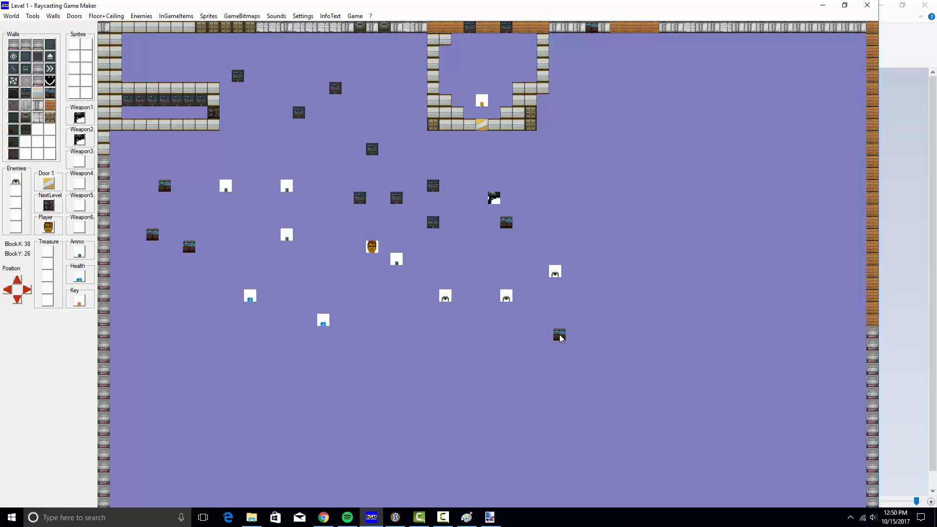
pyautogui.scroll(-1, 560, 338)
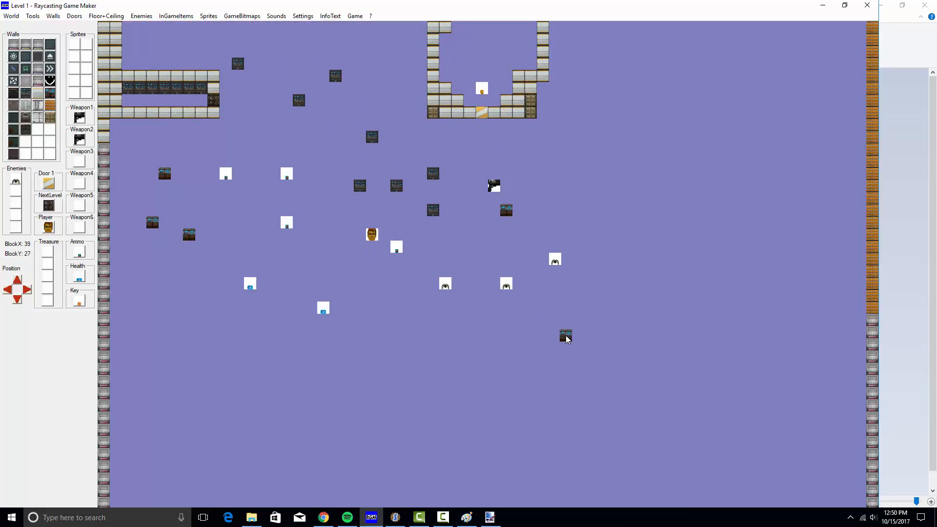
pyautogui.scroll(1, 580, 330)
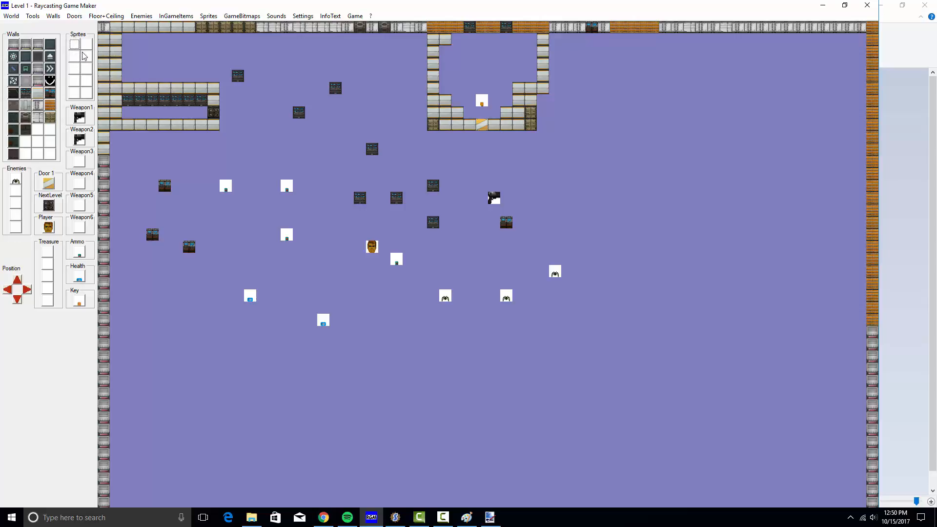
pyautogui.click(526, 291)
pyautogui.scroll(-3, 527, 293)
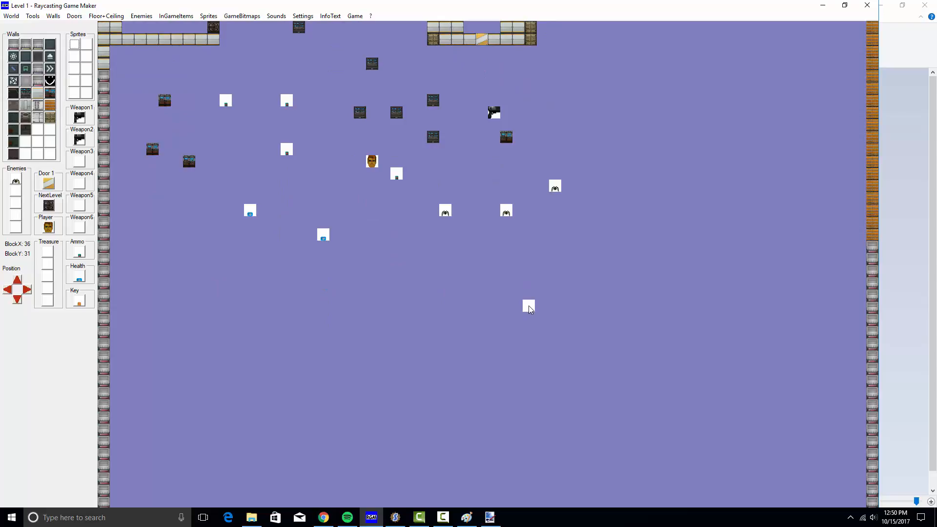